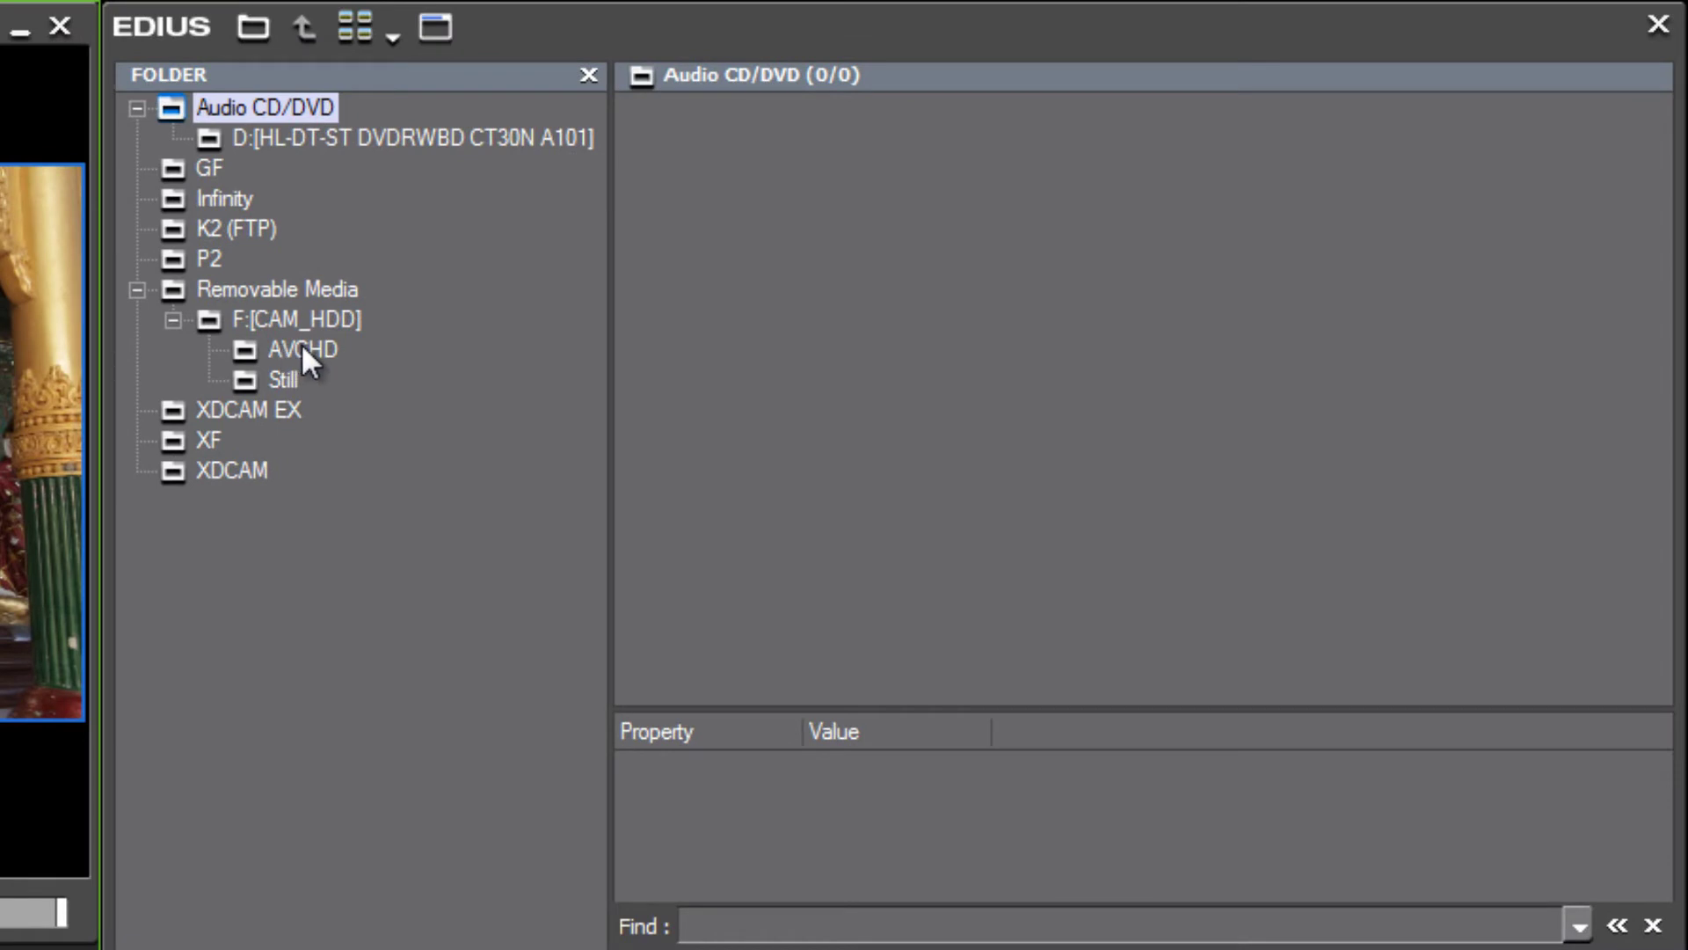
# Load the clips in the AVCHD folder of the CAM_HDD removable drive in the source browser
pyautogui.click(301, 347)
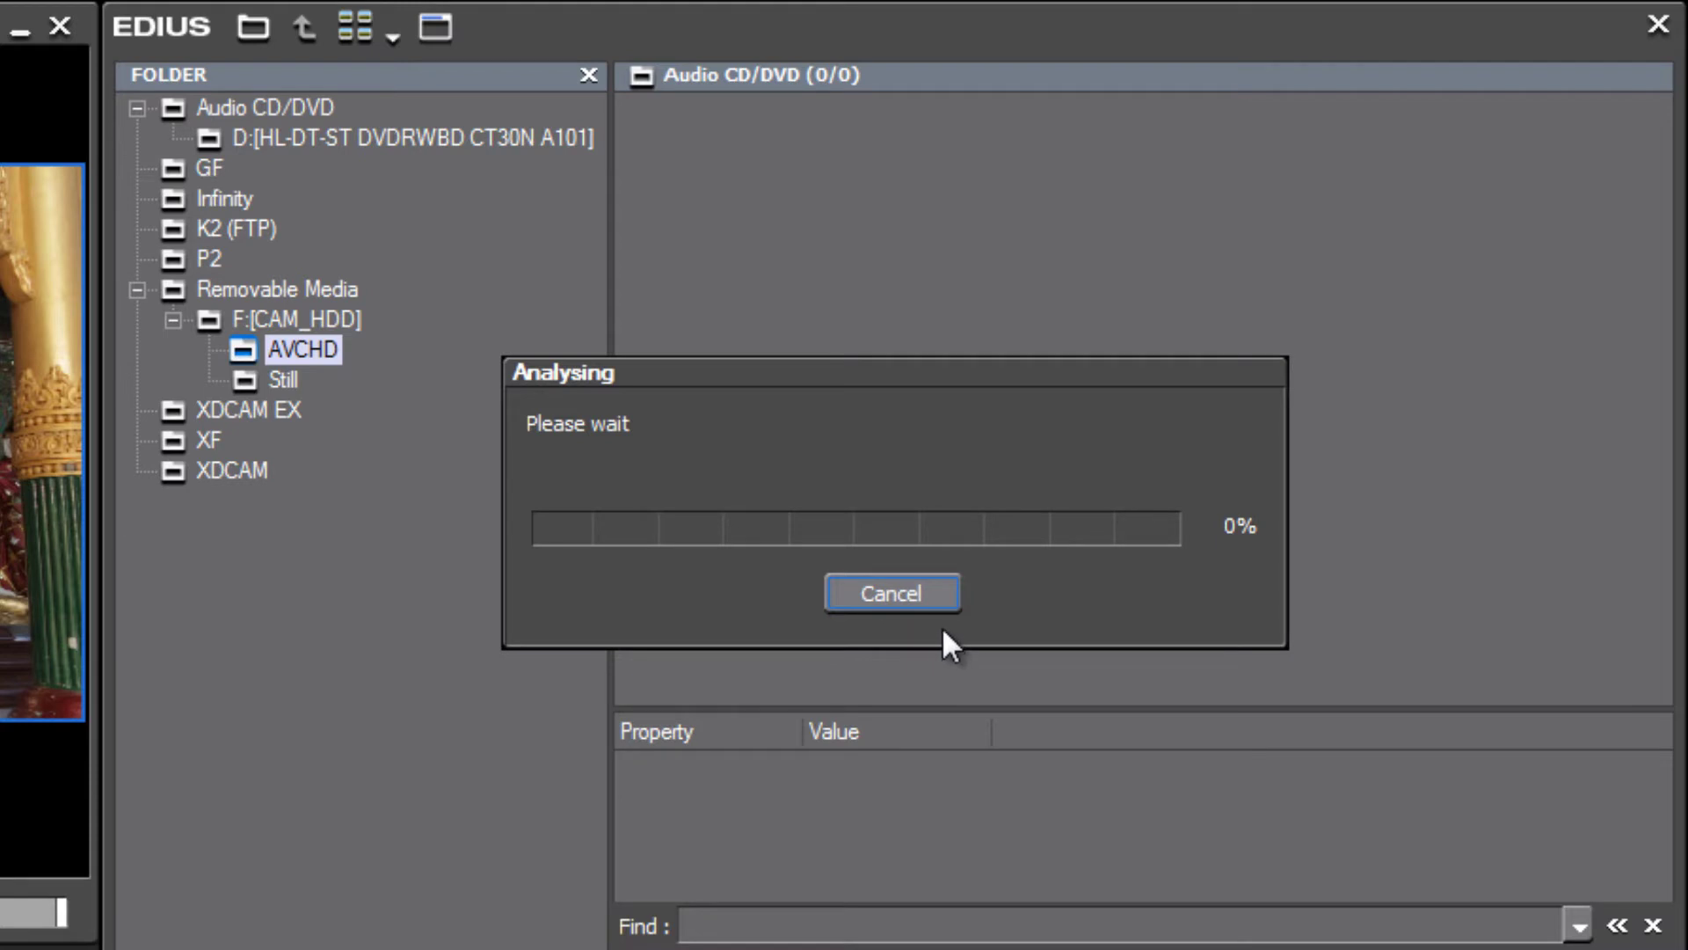
pyautogui.click(893, 594)
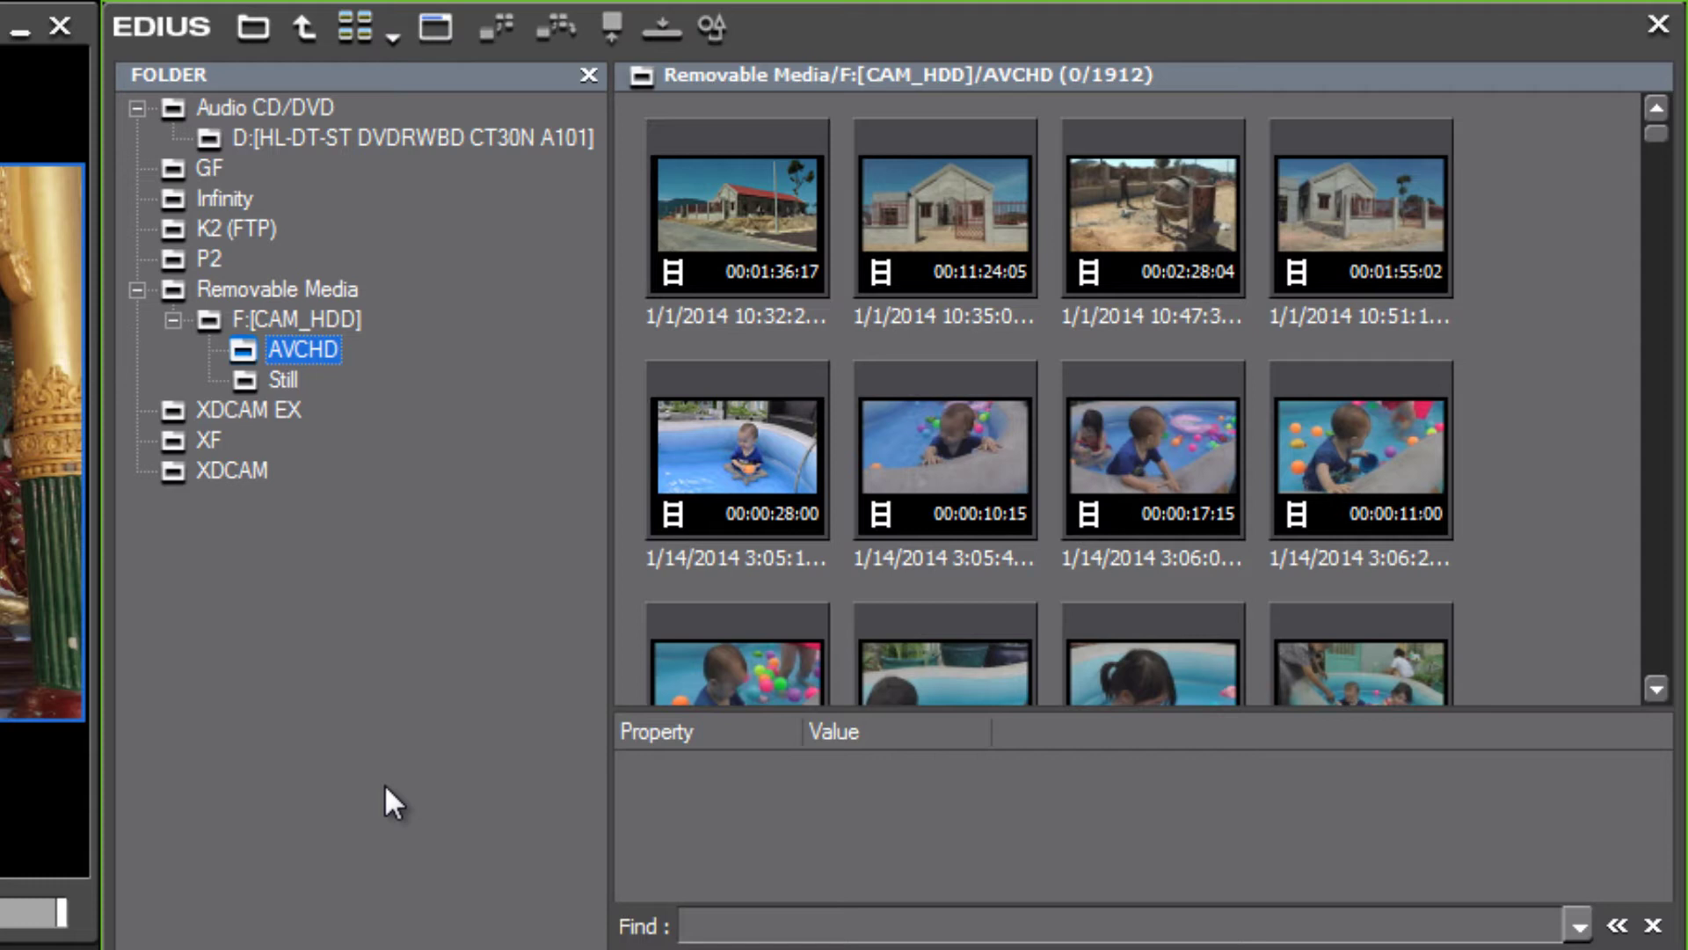
# Switch to Windows Explorer and look inside the Canon6D folder on the Seagate Backup Plus Drive (E:), returning to the drive's root
pyautogui.press('Tab')
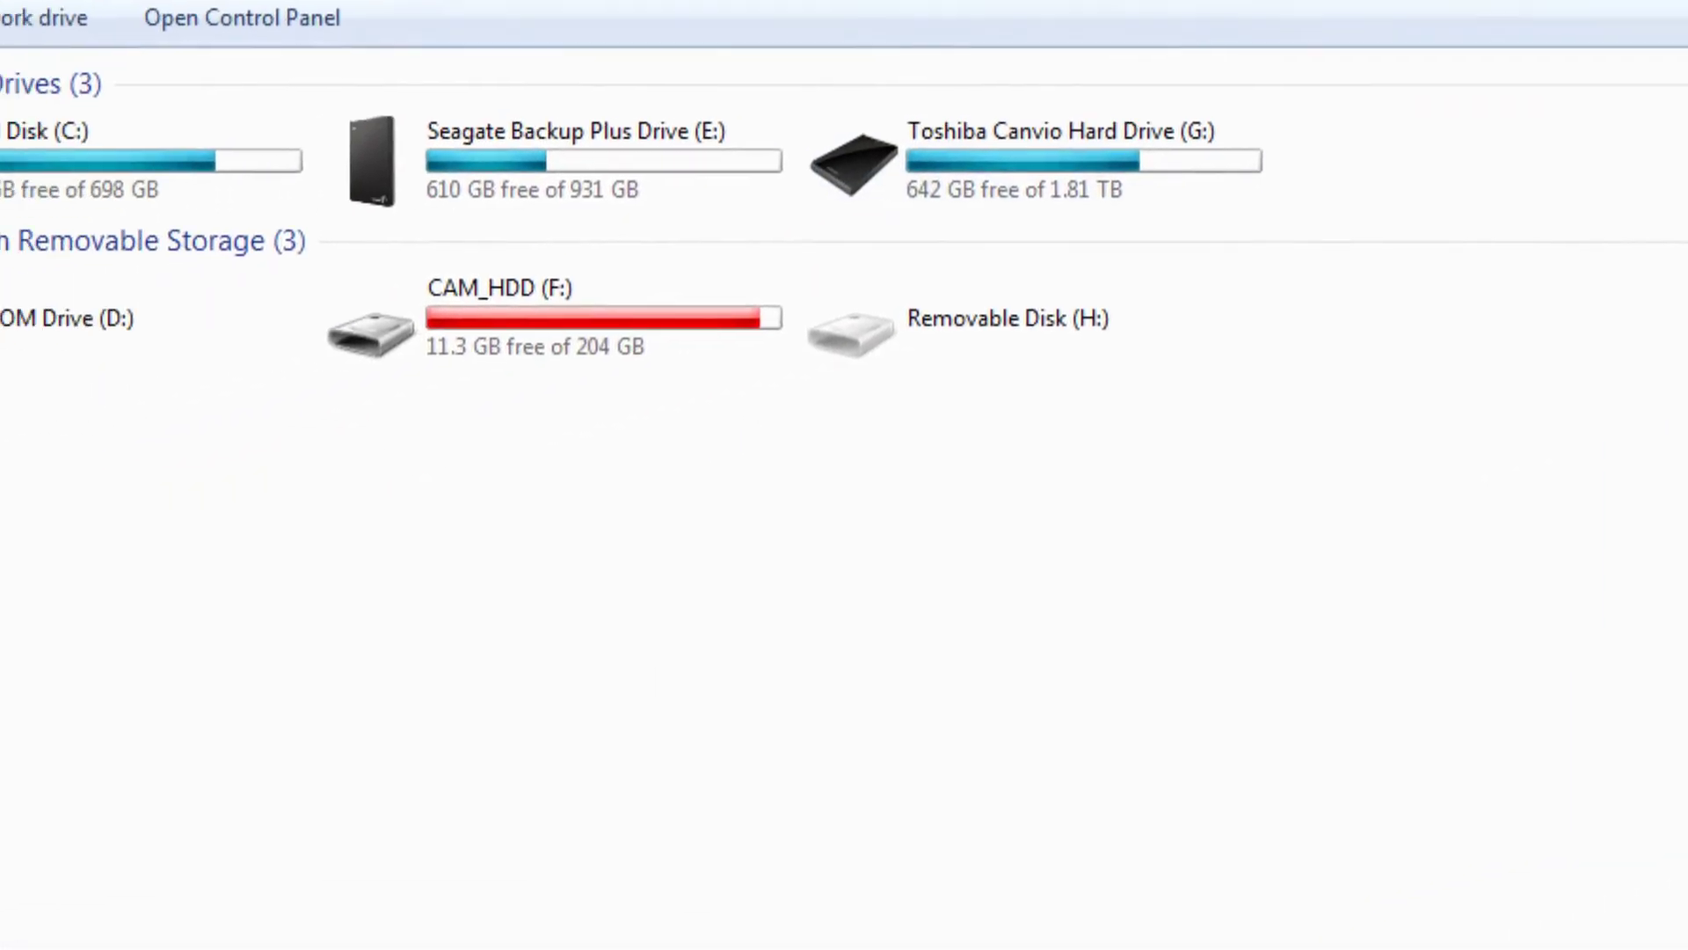
pyautogui.click(522, 162)
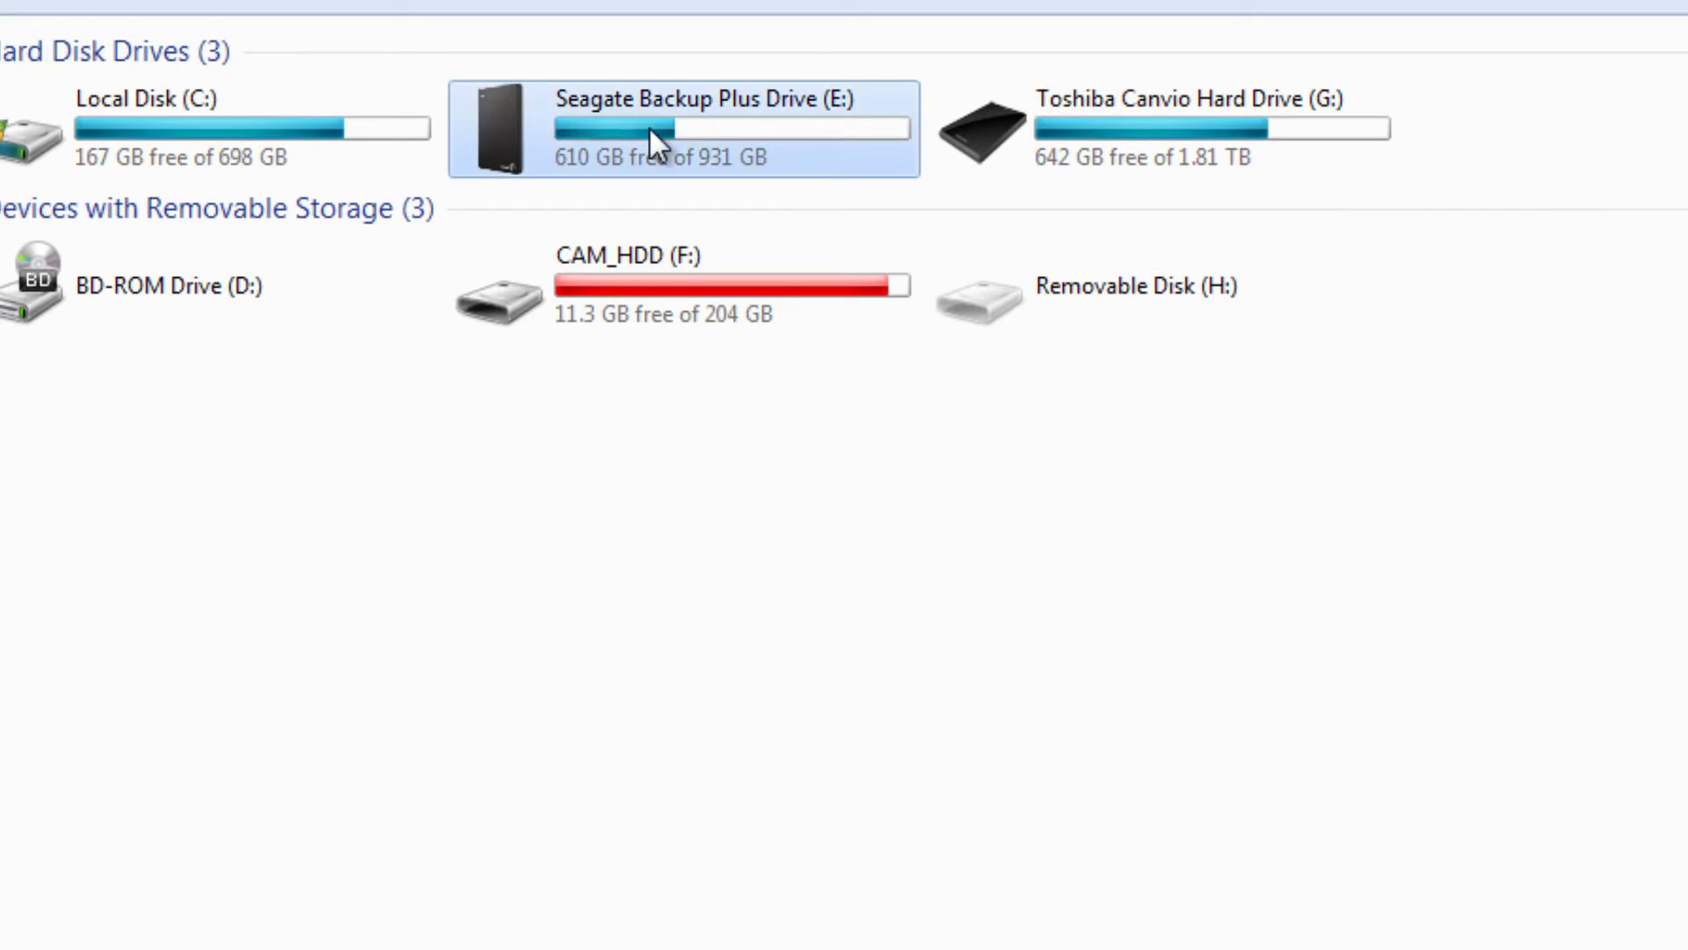
pyautogui.doubleClick(649, 124)
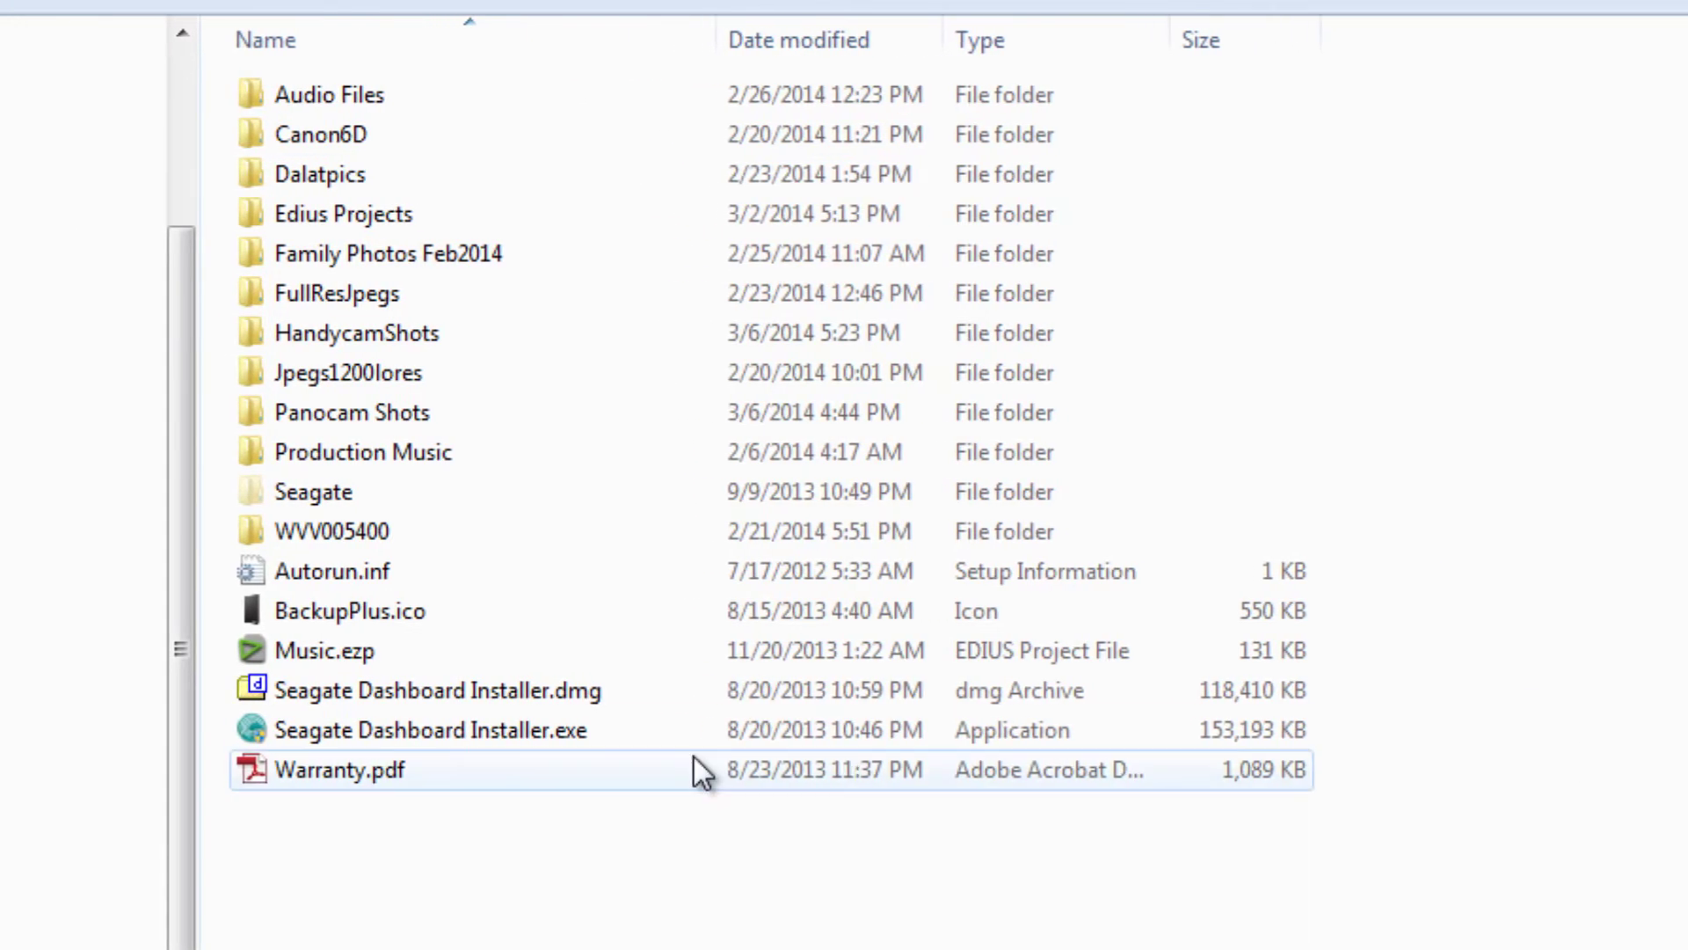
pyautogui.doubleClick(254, 136)
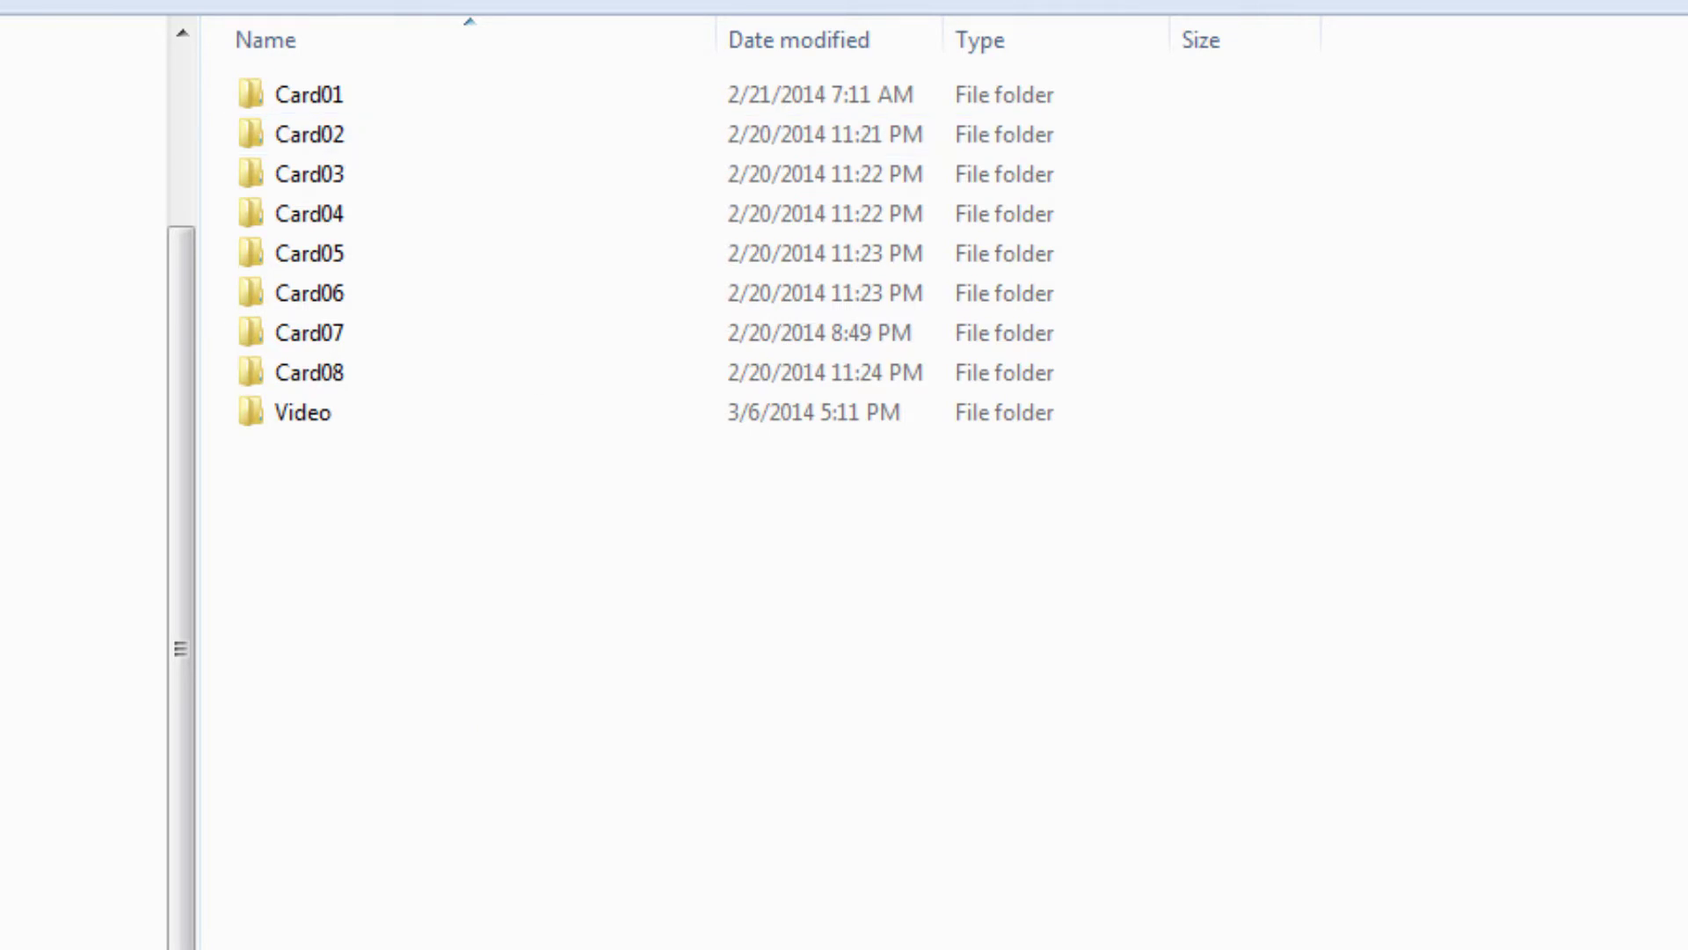
pyautogui.press('BackSpace')
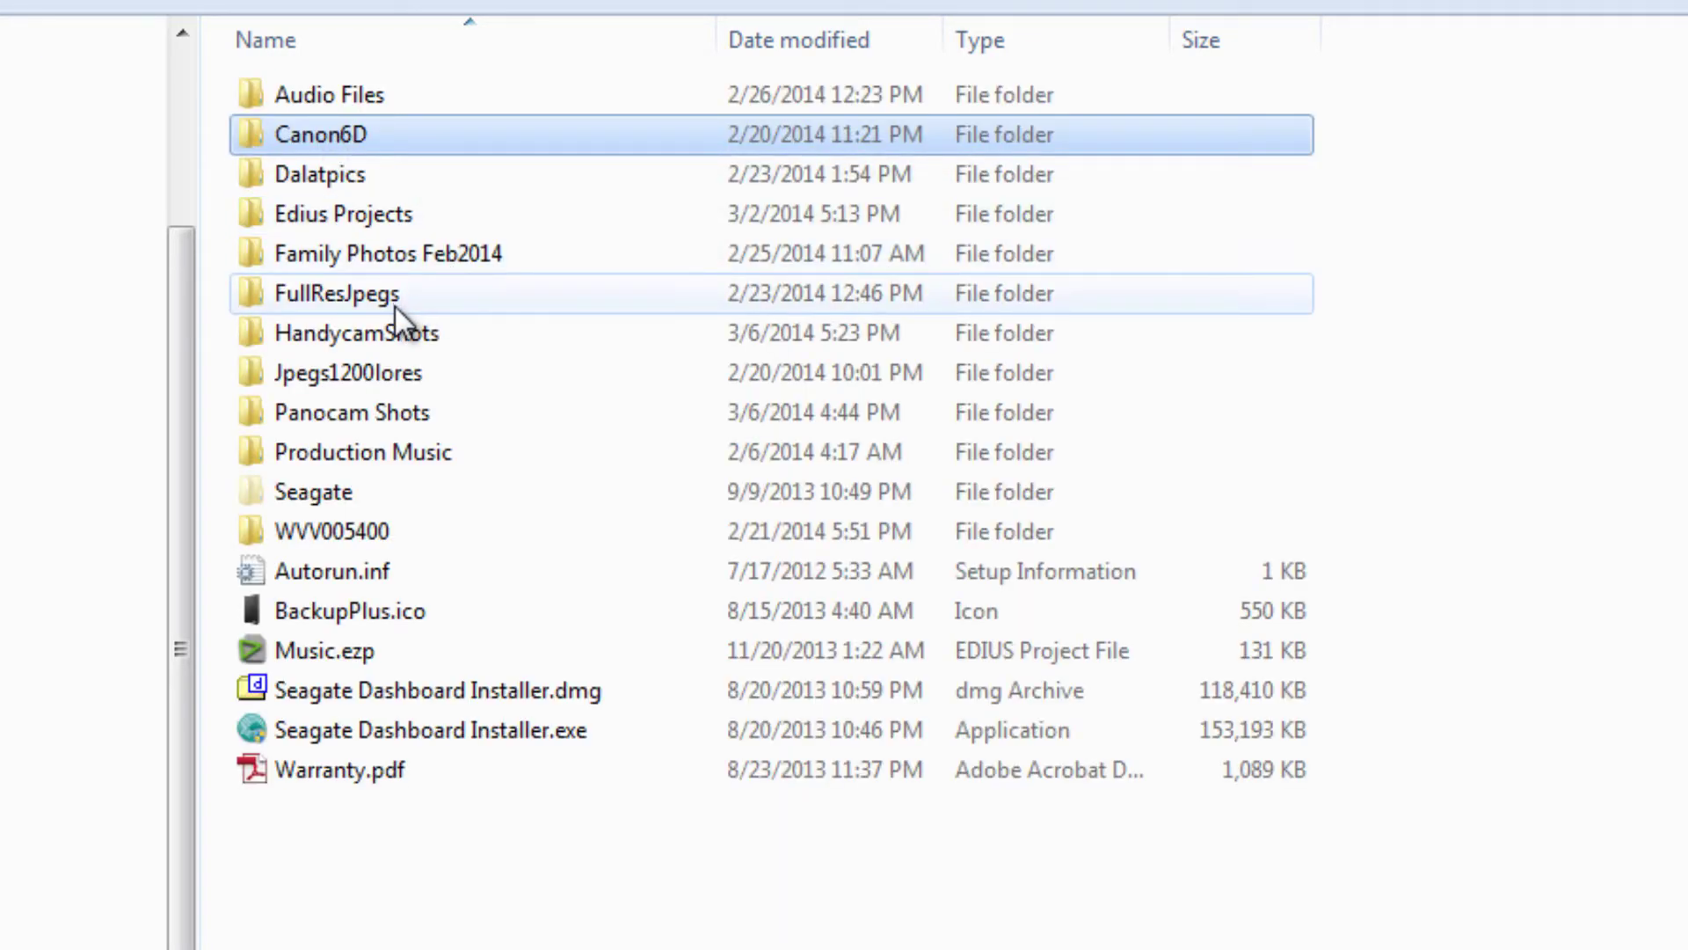
# Open the HandycamShots folder and look through its MTS video files
pyautogui.moveTo(368, 335)
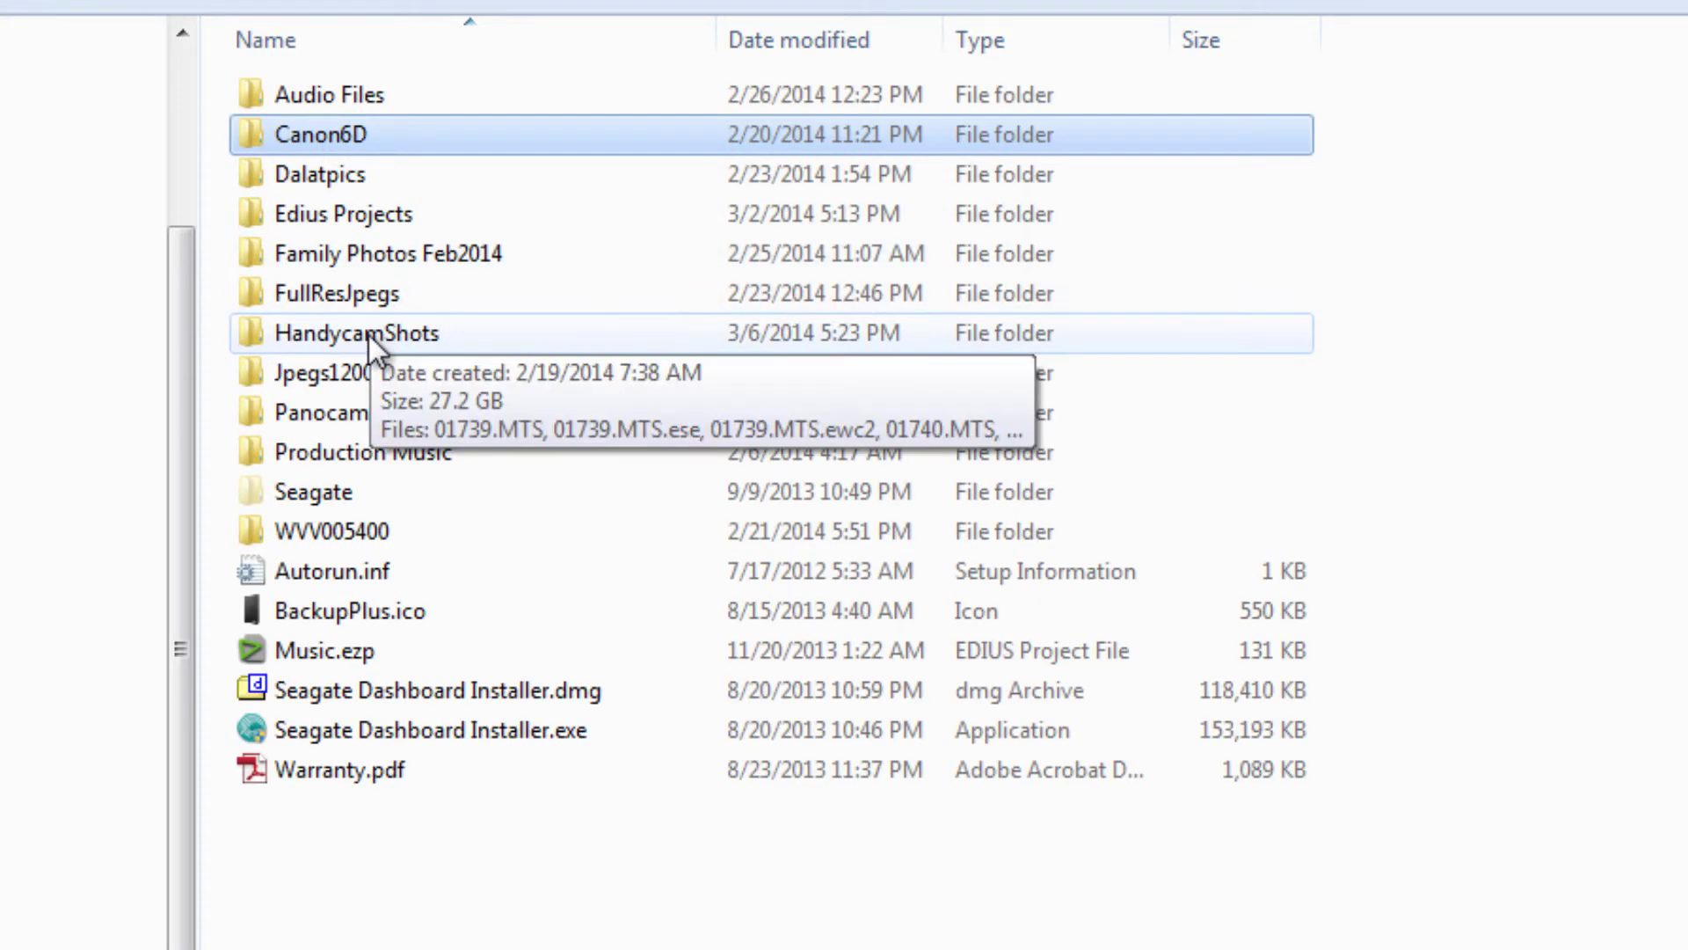
pyautogui.doubleClick(254, 335)
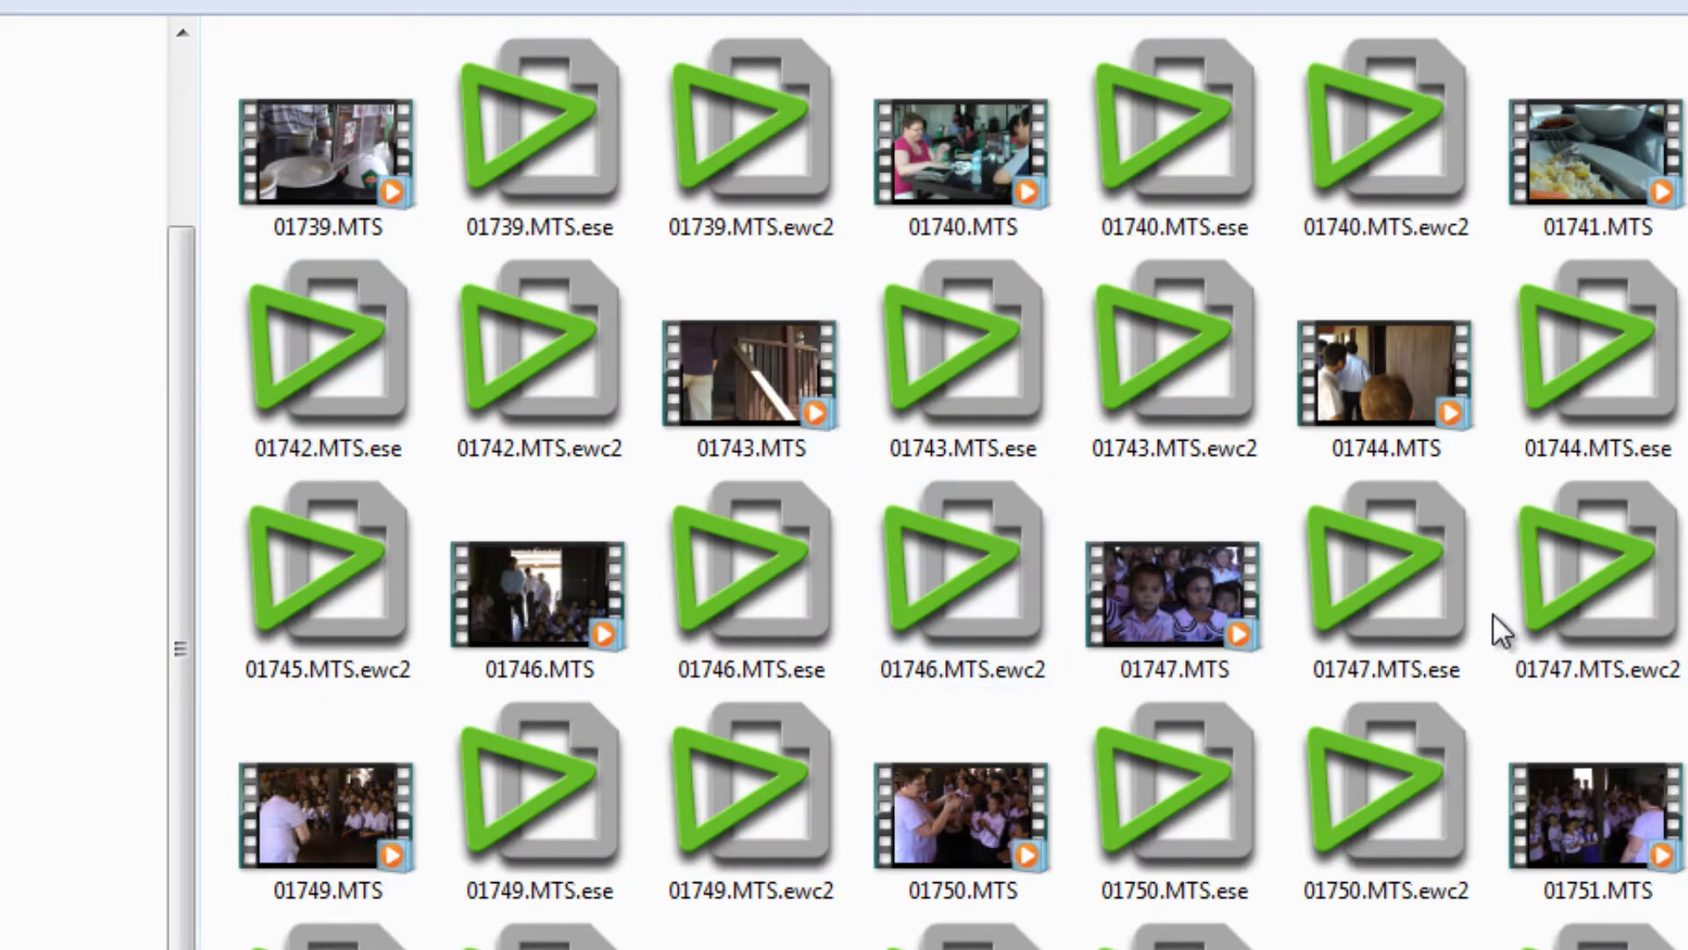
pyautogui.scroll(-20, 963, 482)
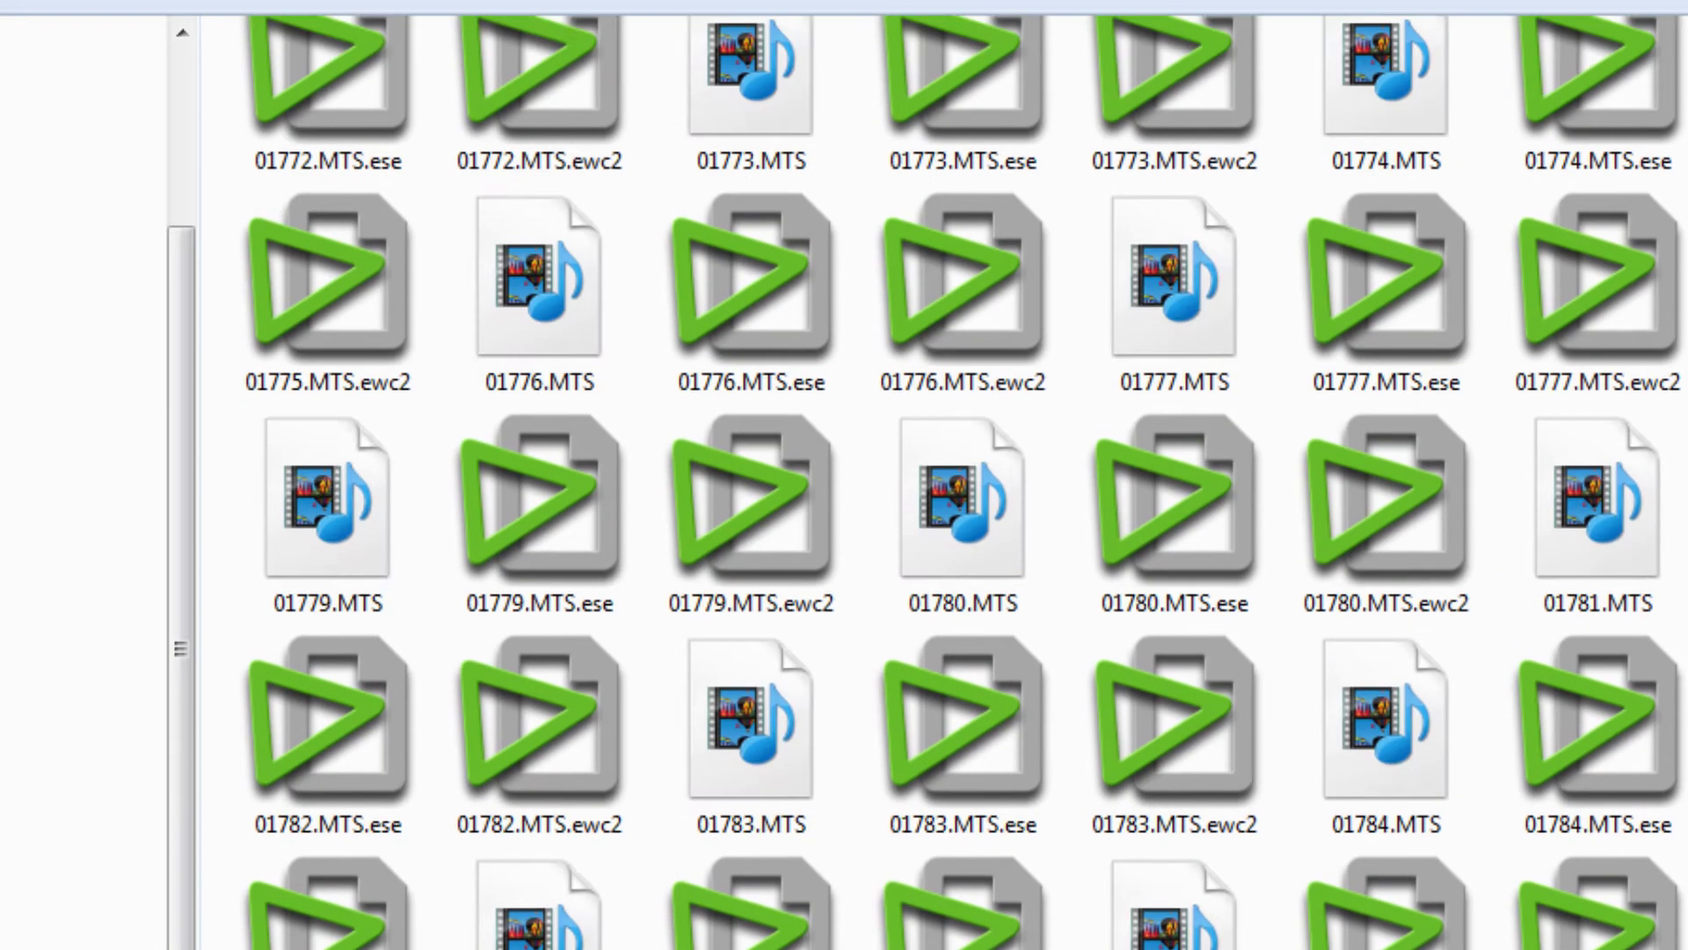
pyautogui.scroll(5, 963, 481)
pyautogui.scroll(15, 962, 481)
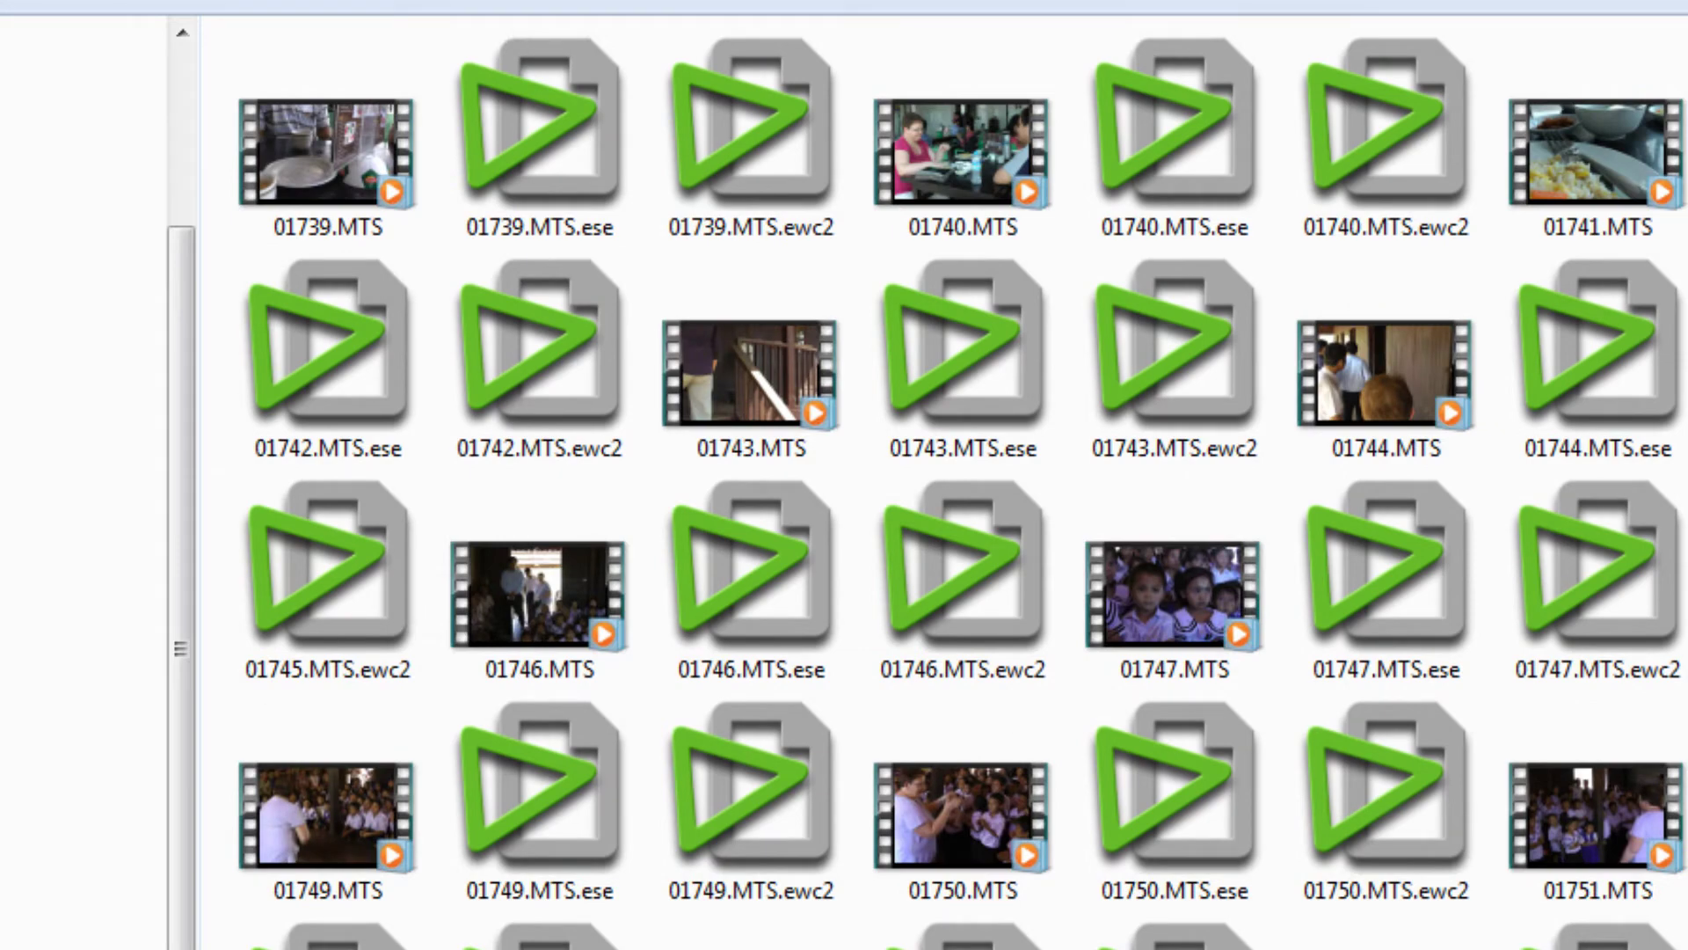
pyautogui.scroll(-11, 962, 482)
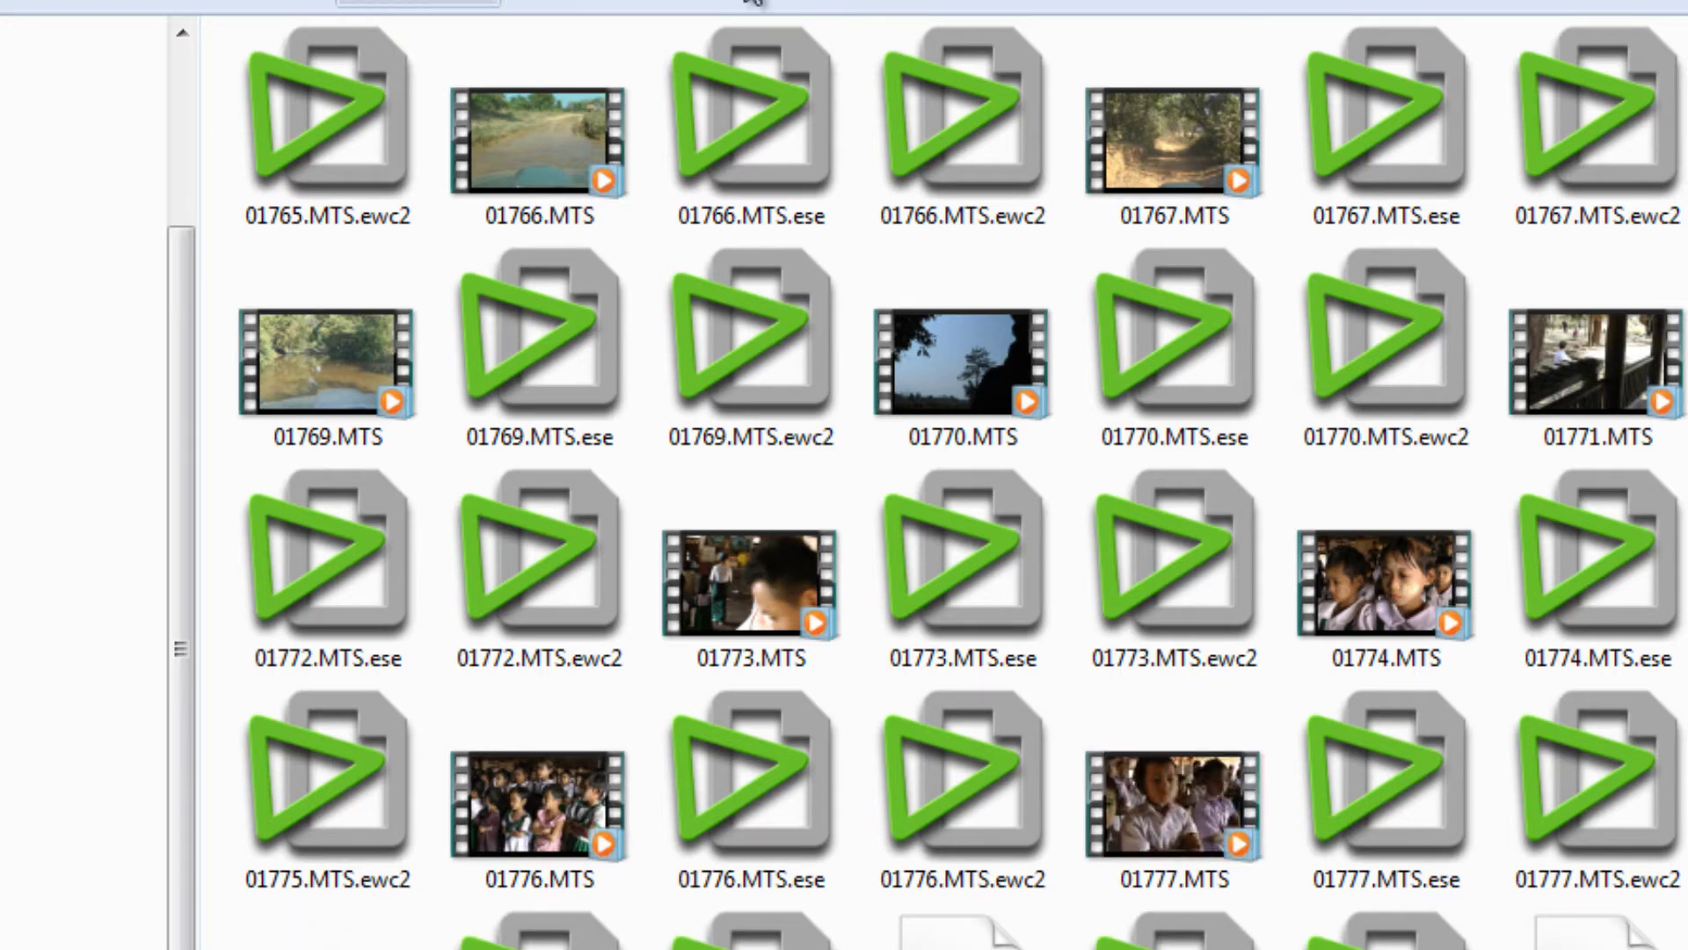
# Return to the Seagate drive's root and open the Canon6D folder again
pyautogui.press('BackSpace')
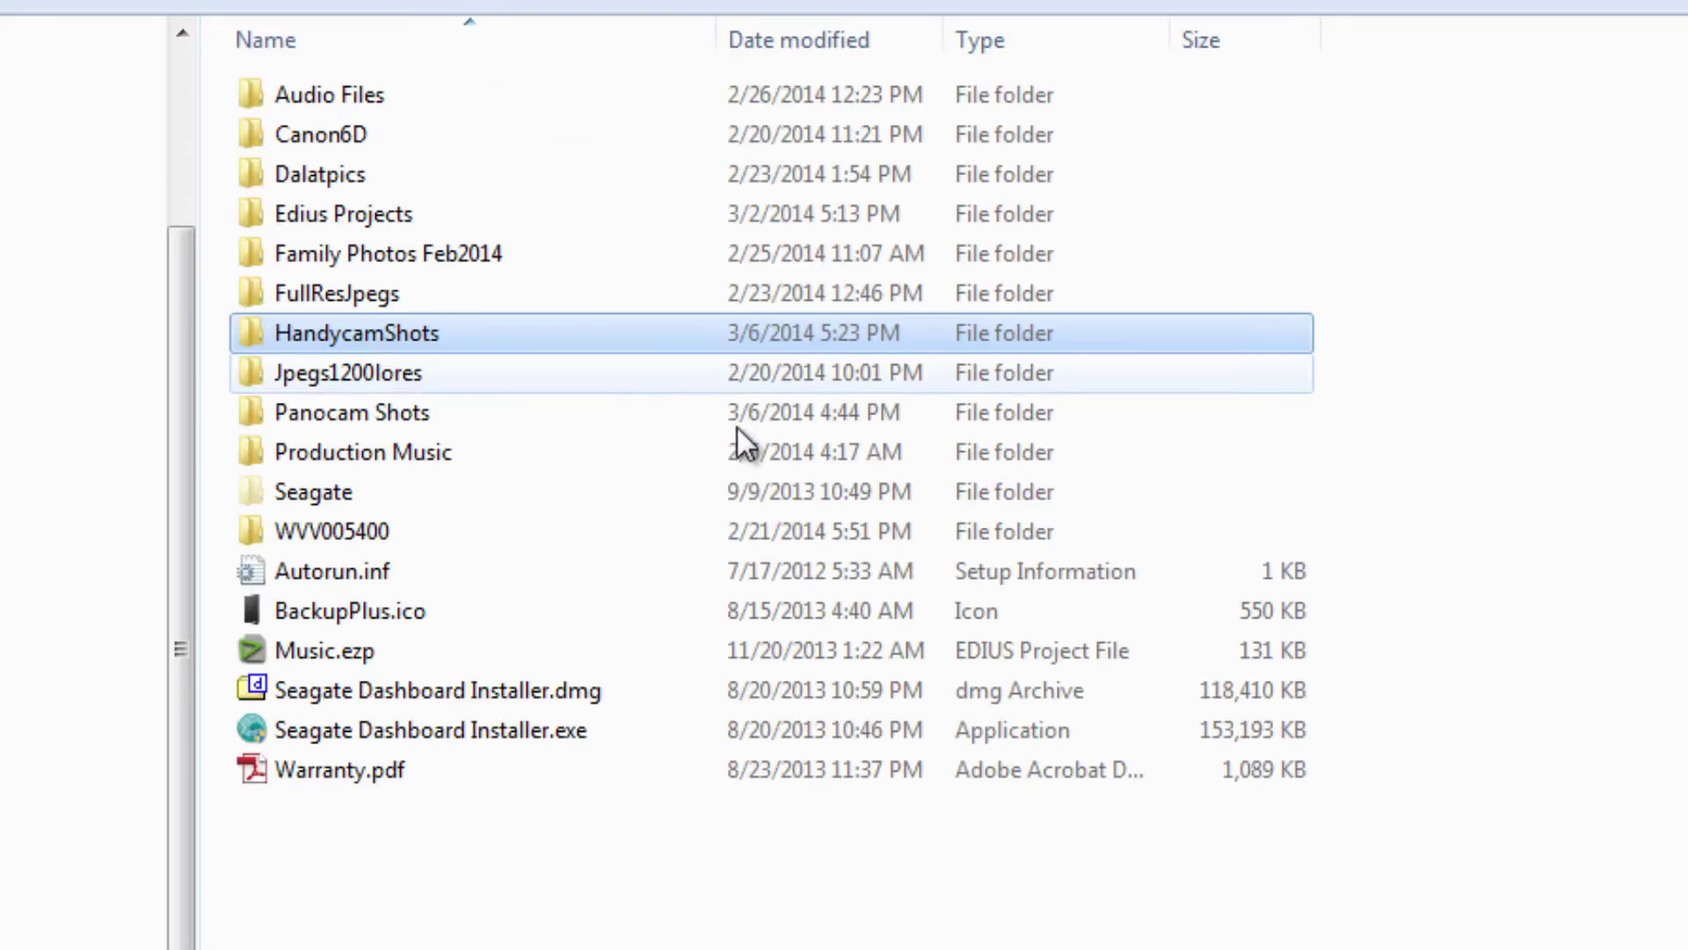
pyautogui.click(262, 135)
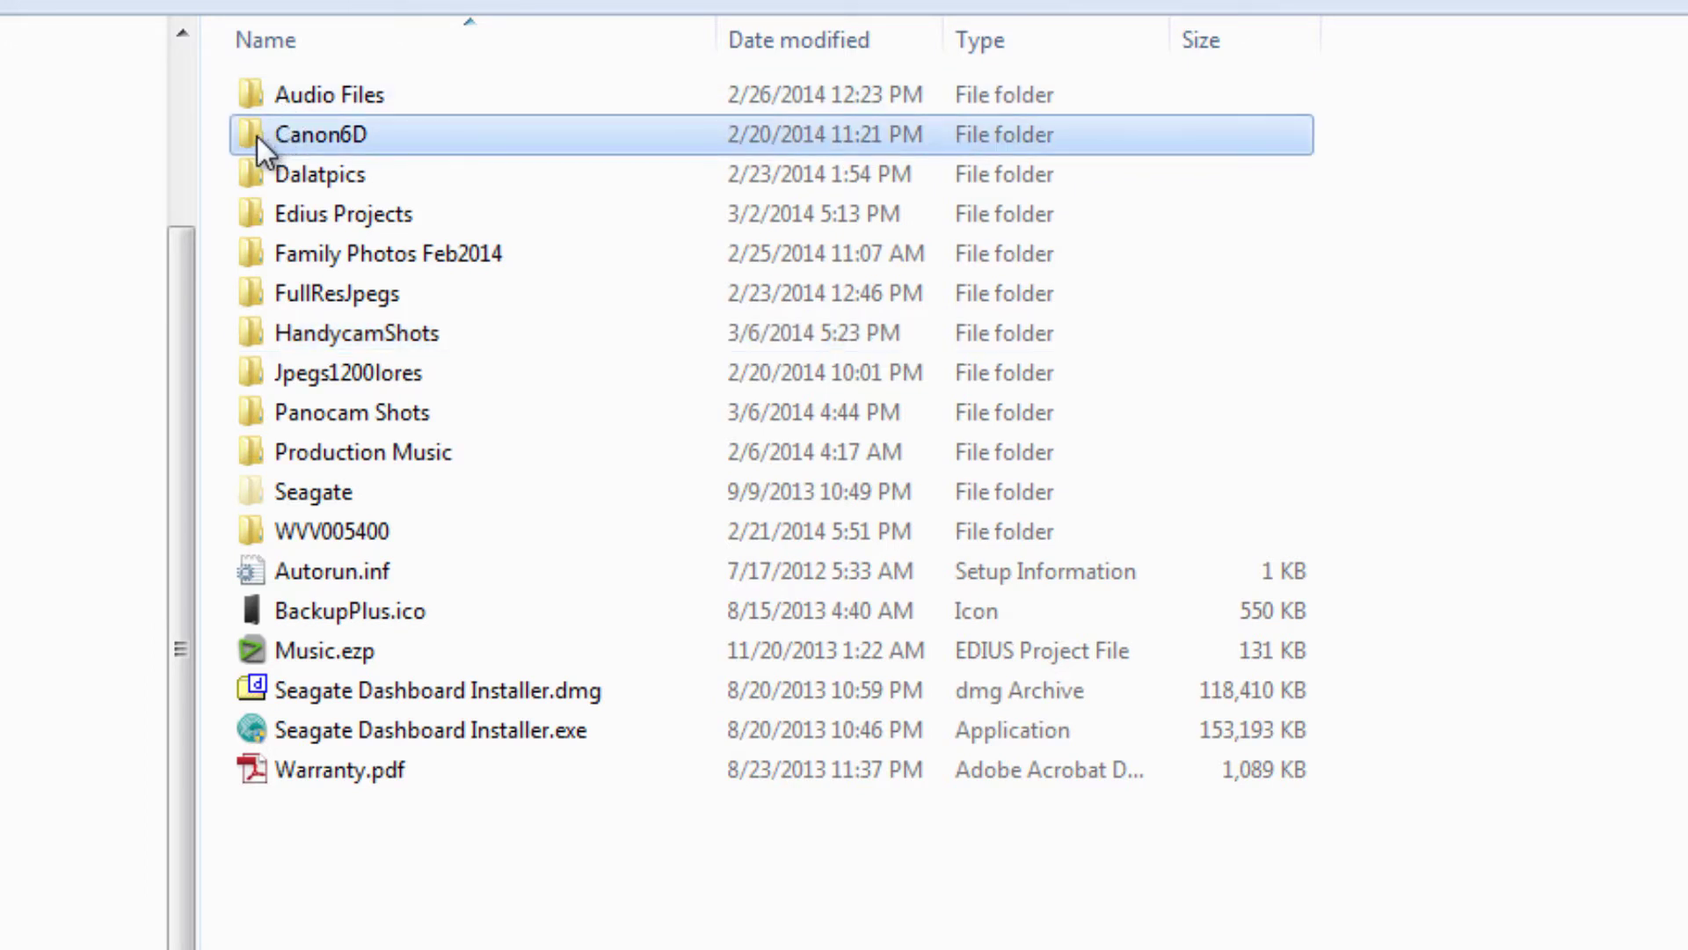
pyautogui.doubleClick(256, 135)
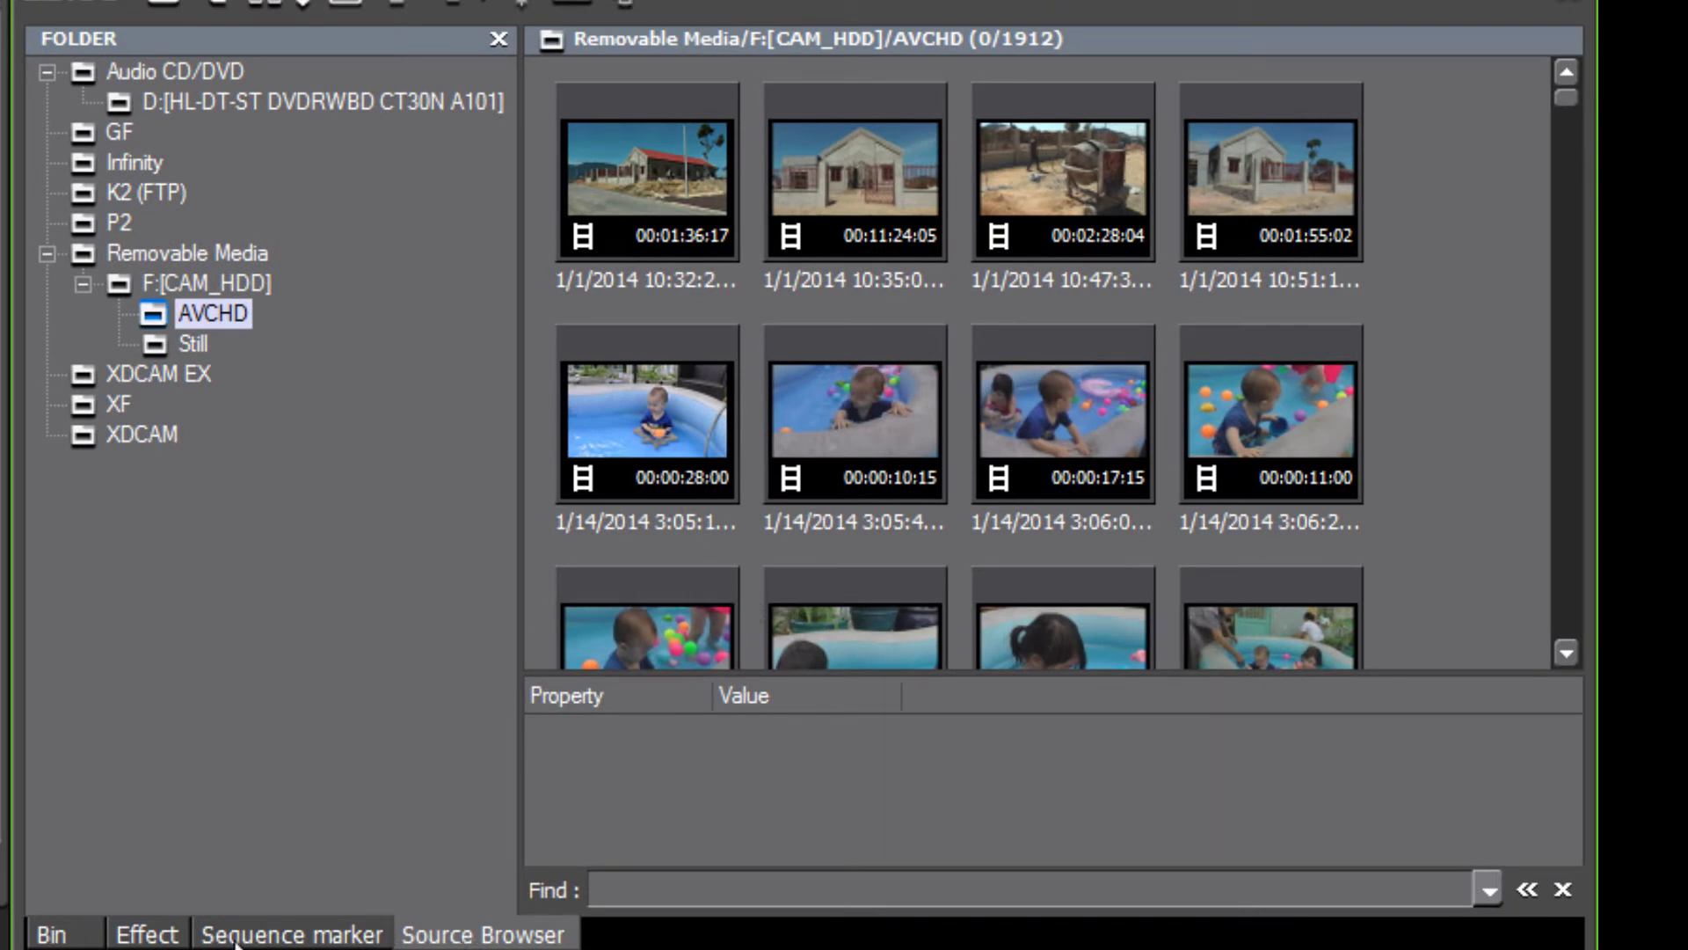
# Switch back to EDIUS and look through the bin's clips in the Temple Shots and root folders
pyautogui.click(52, 935)
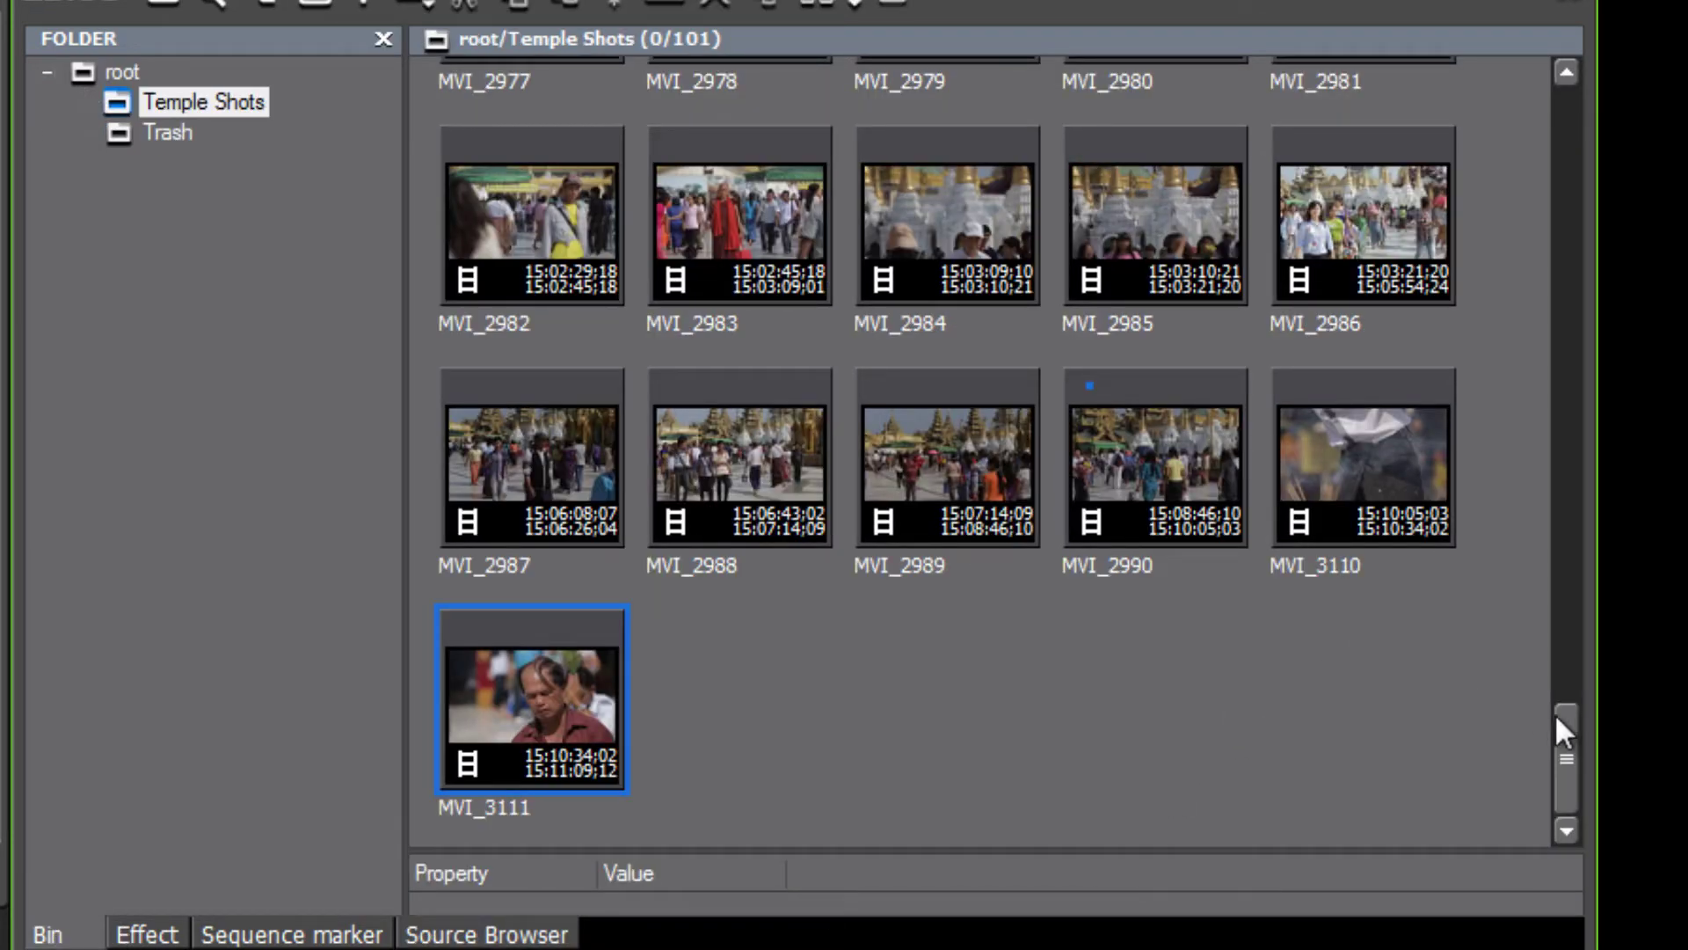
pyautogui.moveTo(1564, 731); pyautogui.dragTo(1538, 43)
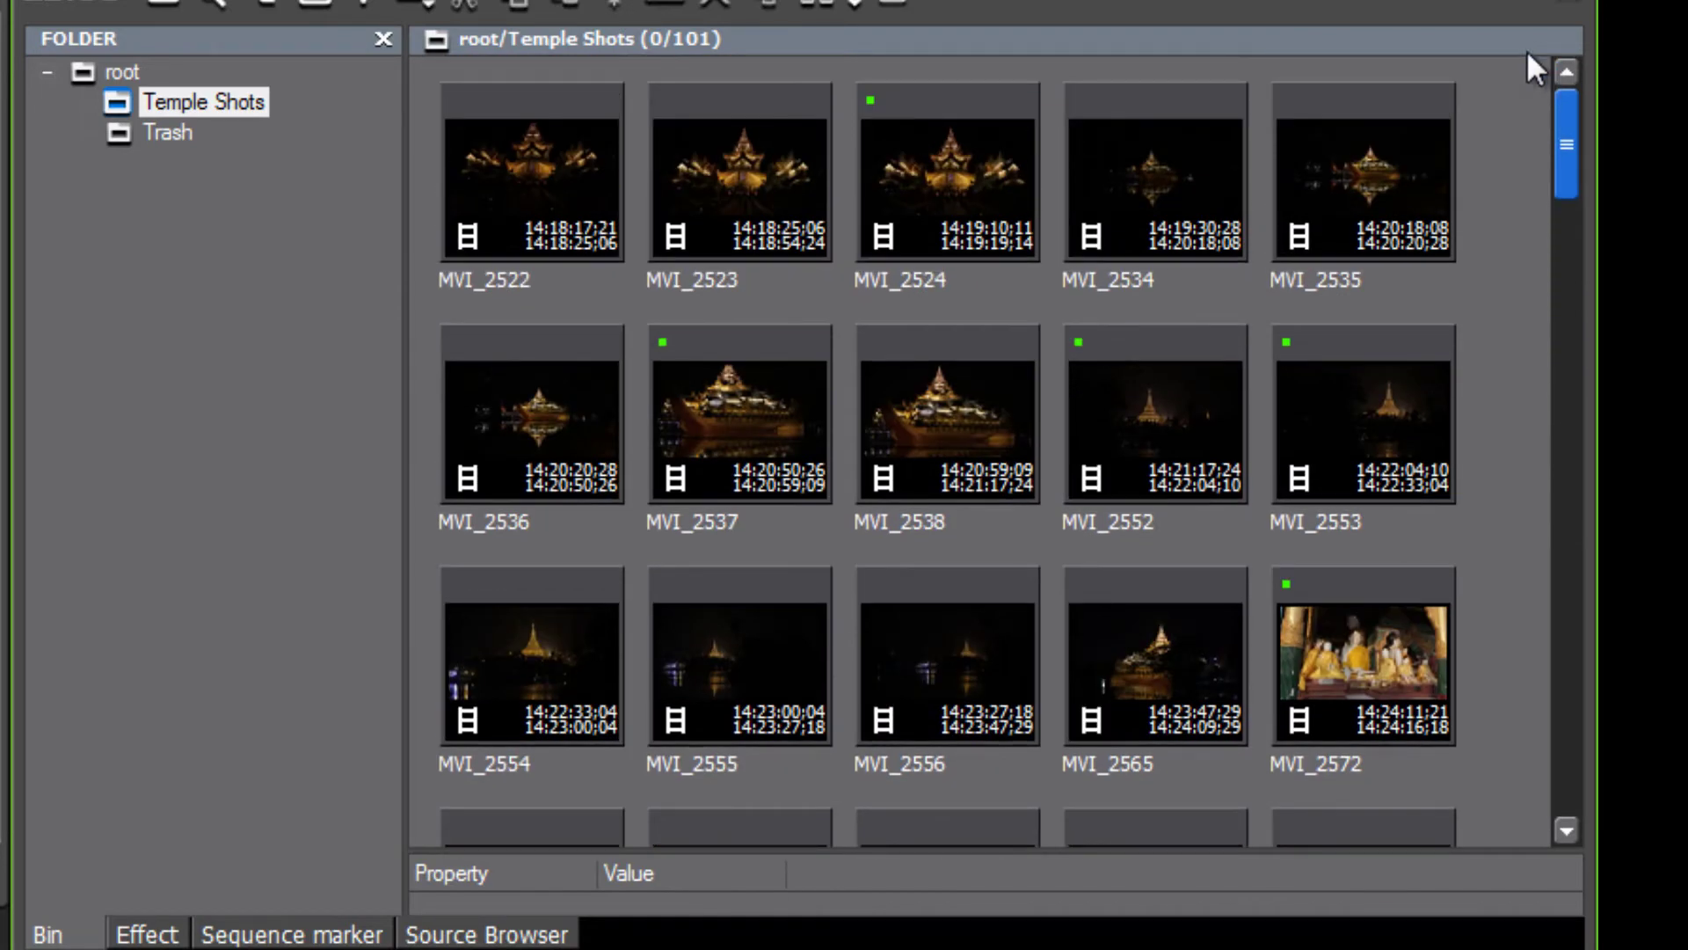
pyautogui.click(122, 72)
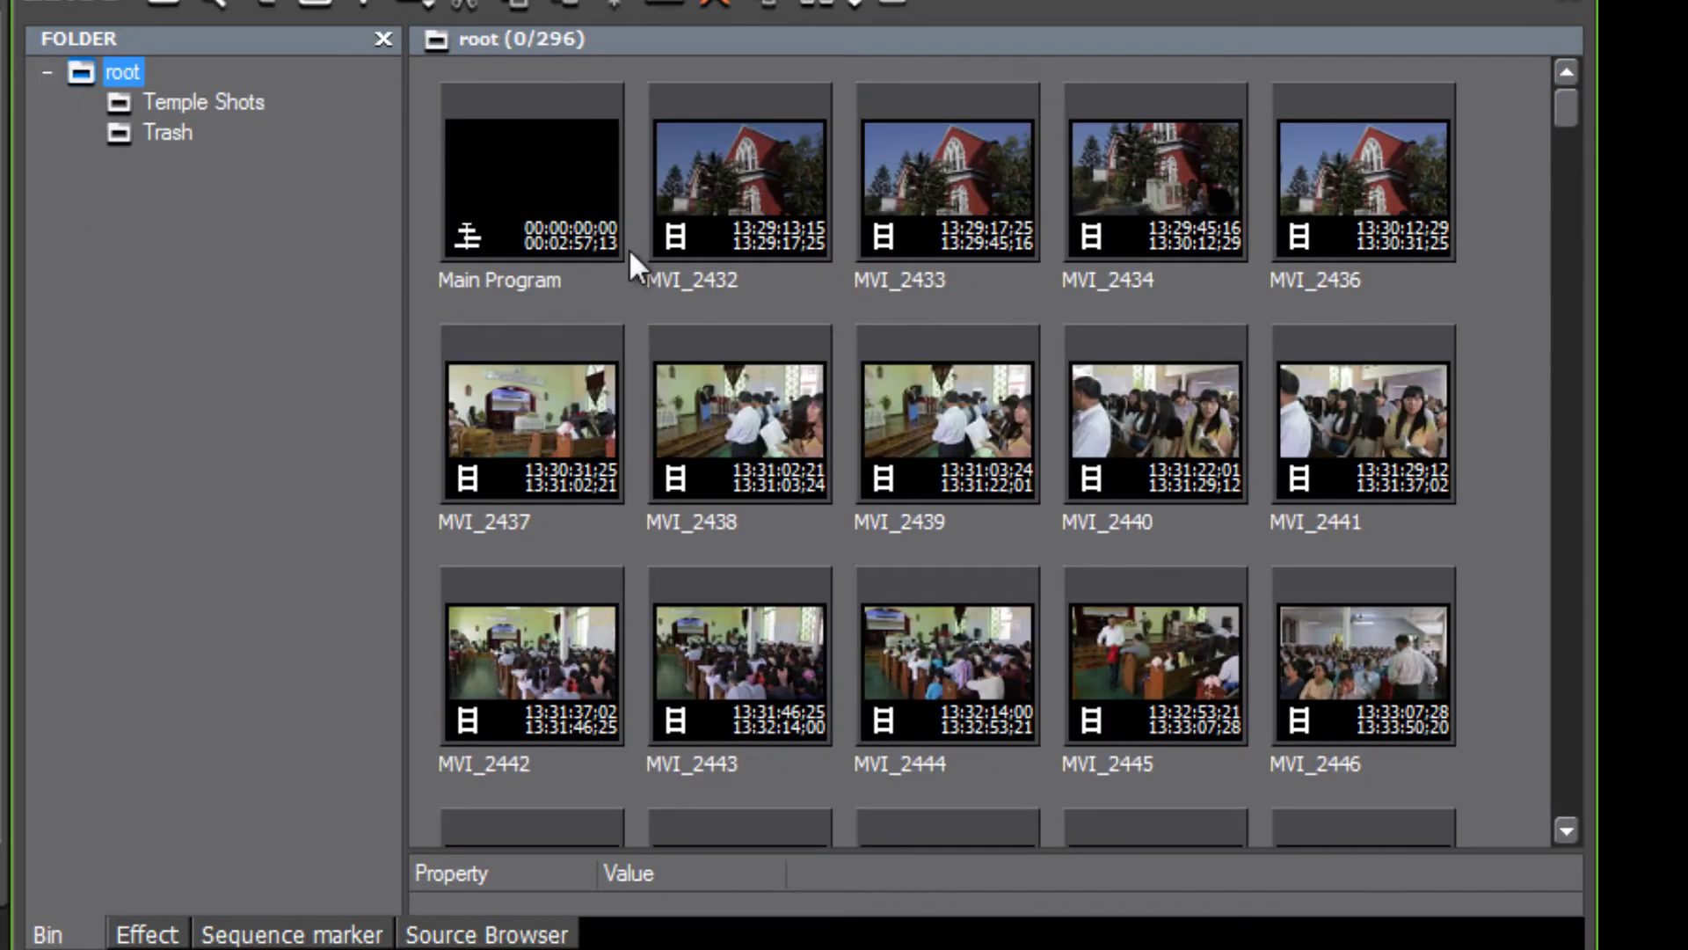
pyautogui.moveTo(1558, 100); pyautogui.dragTo(1555, 160)
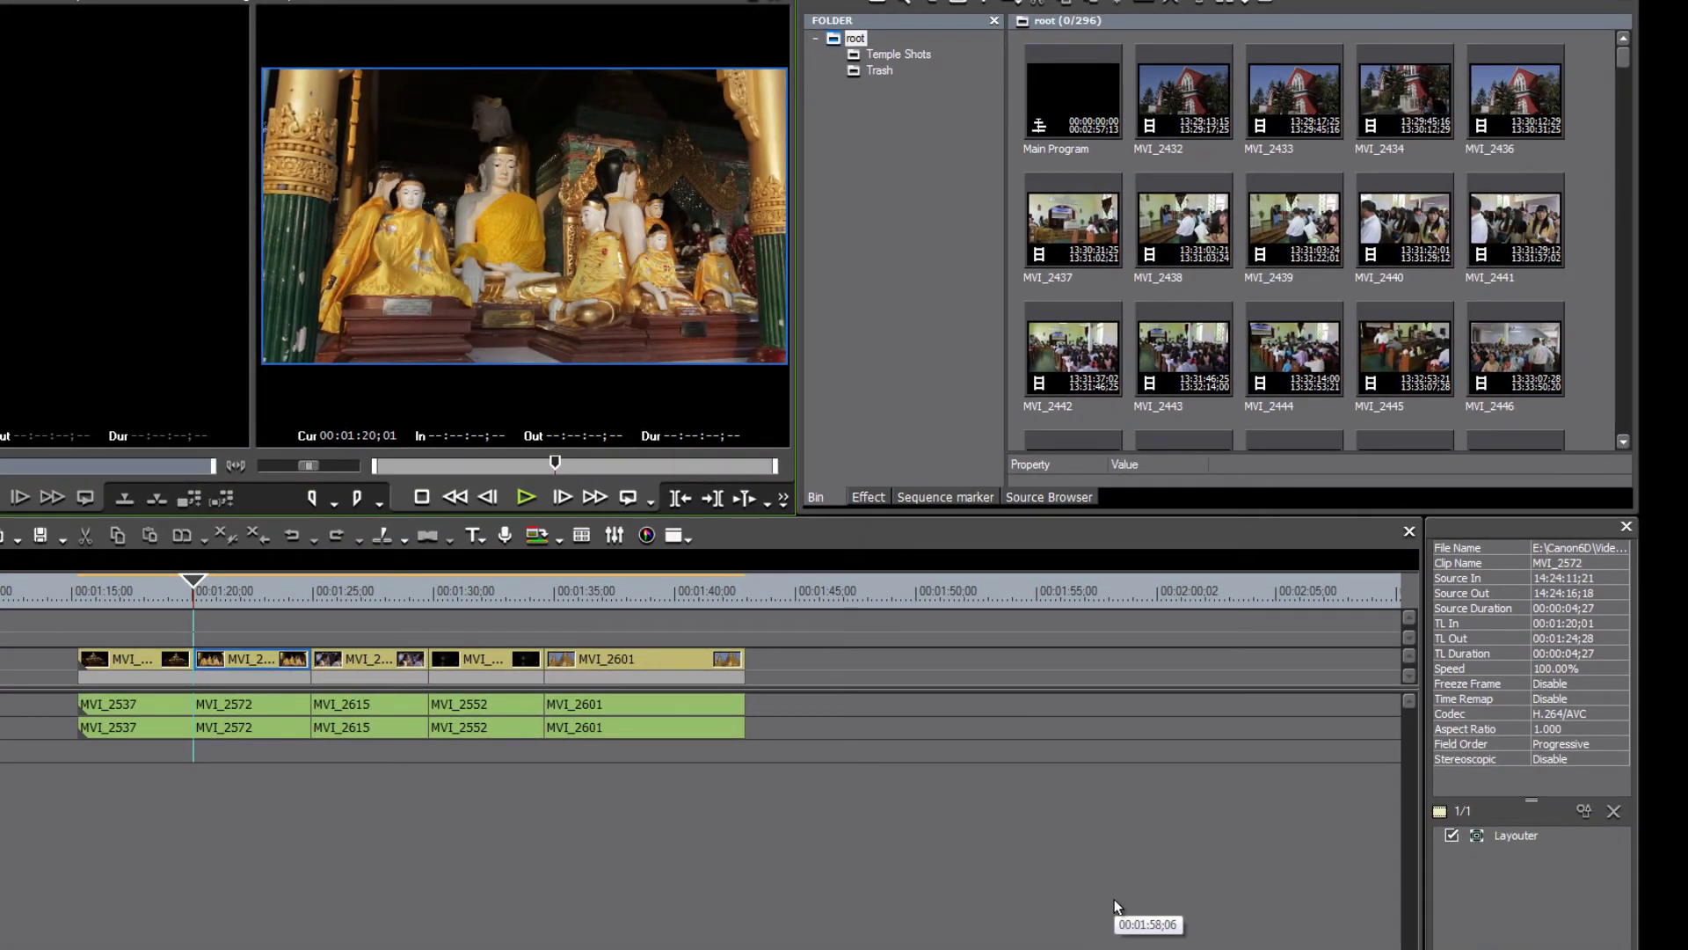
# Delete all the clips from MVI_2537 through MVI_2601 on the timeline
pyautogui.moveTo(13, 620); pyautogui.dragTo(754, 796)
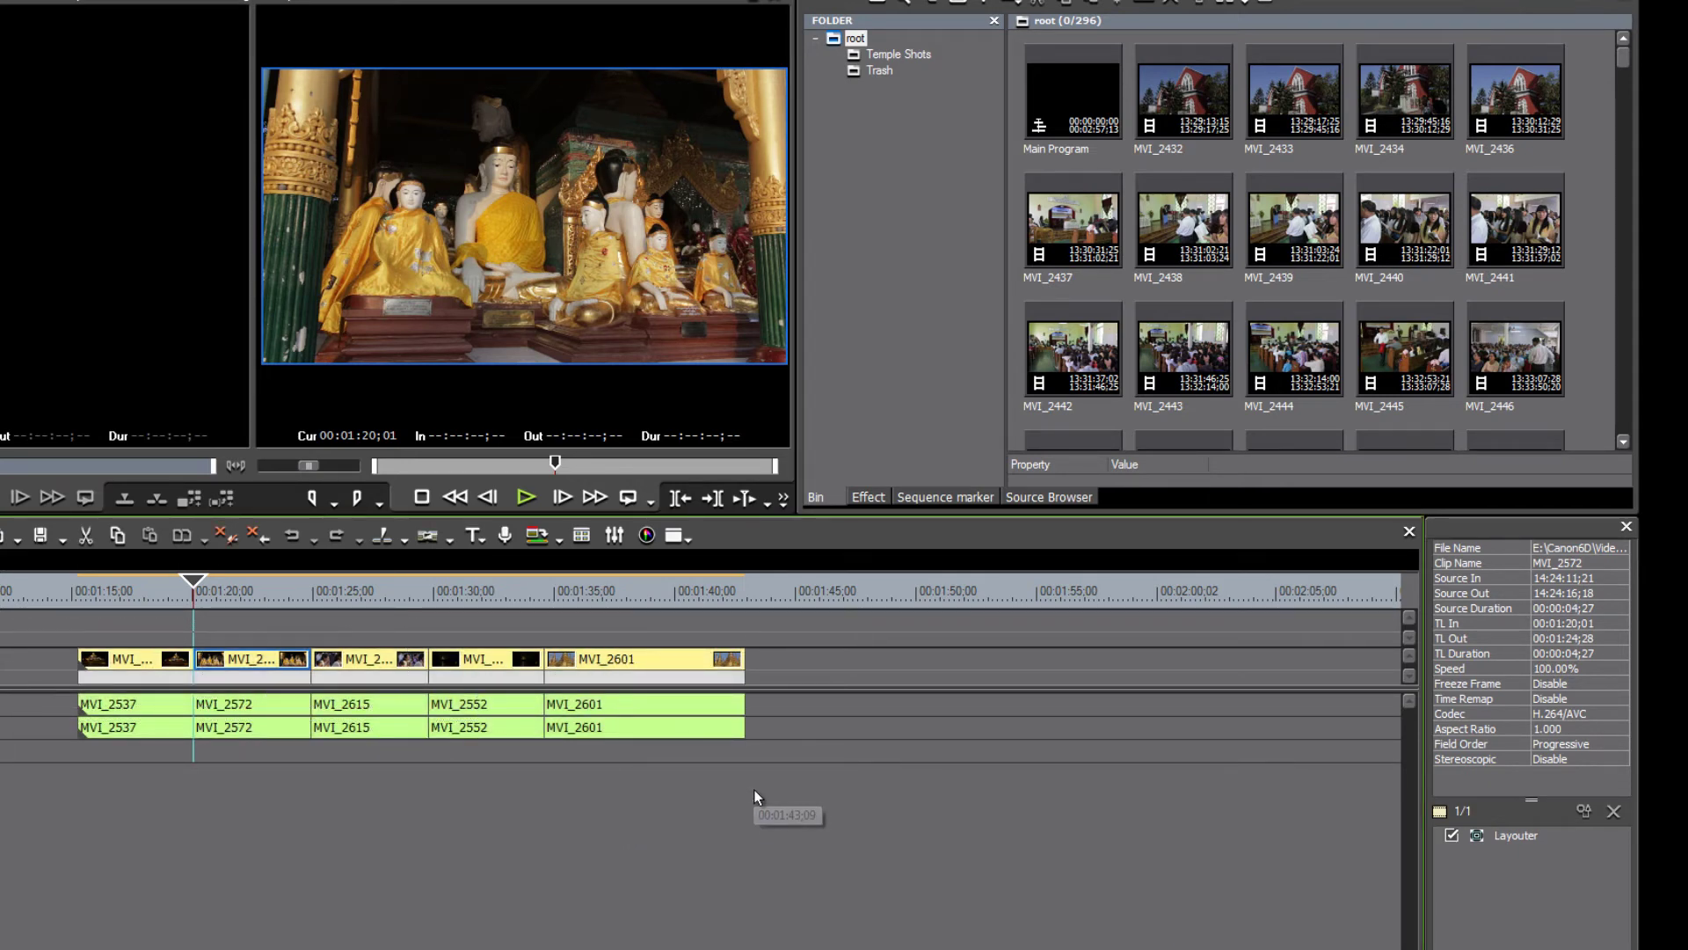
pyautogui.press('Delete')
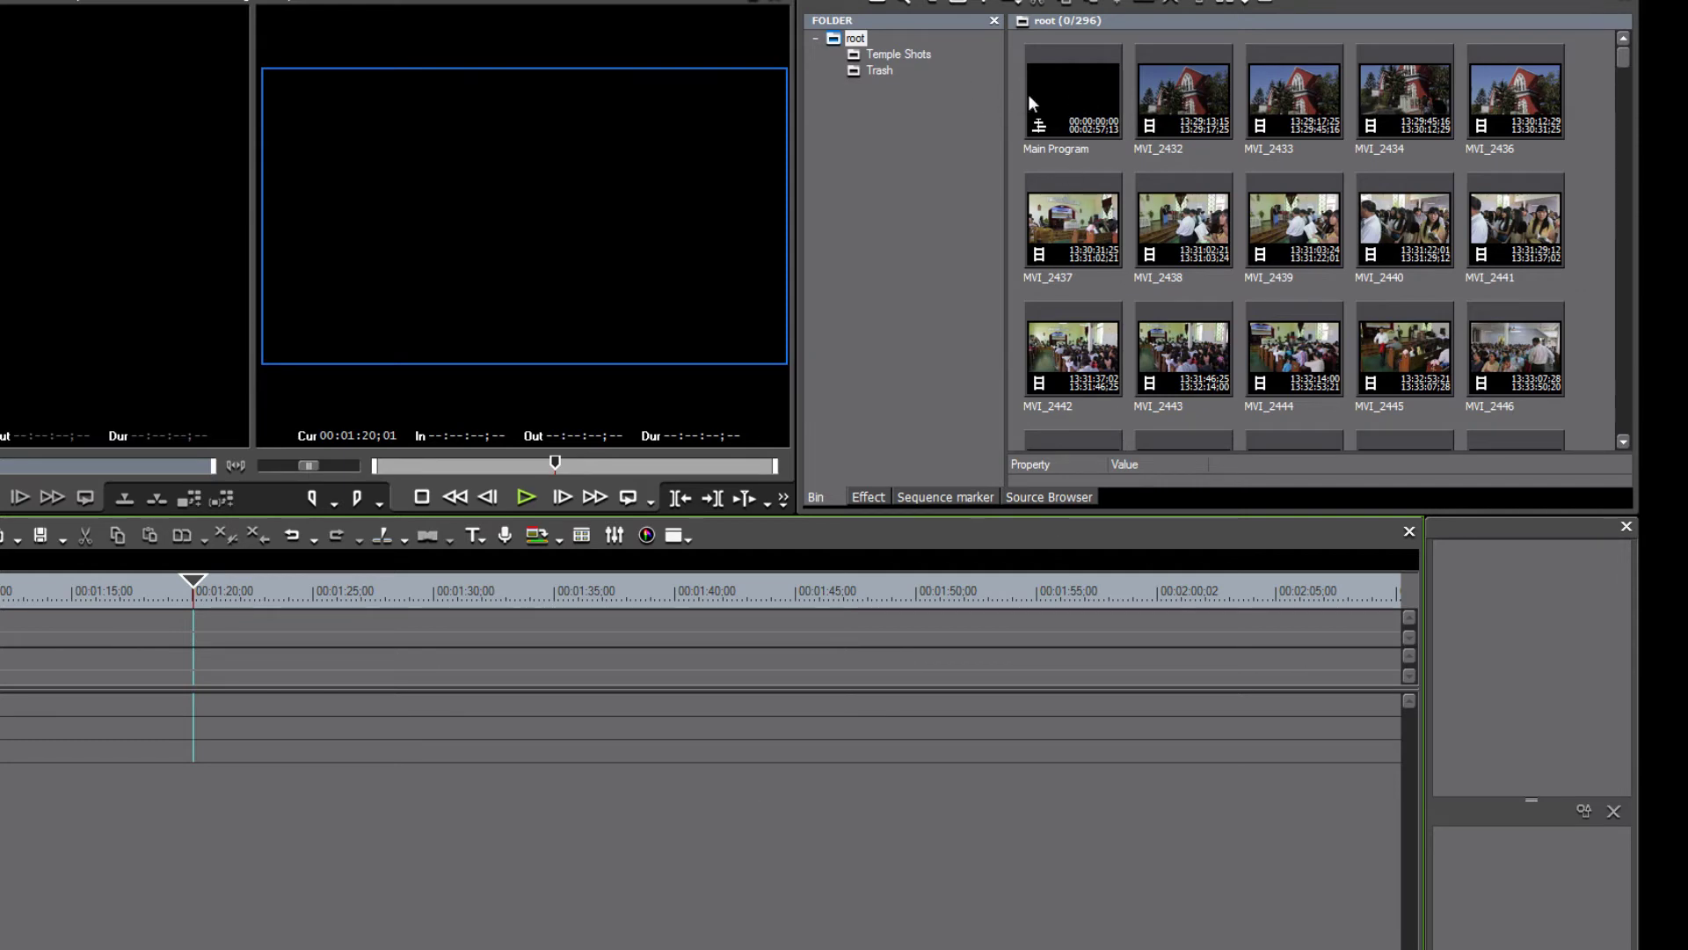
# Delete clips MVI_2432 through MVI_4794 from the bin's root folder, keeping the Main Program sequence
pyautogui.click(1190, 86)
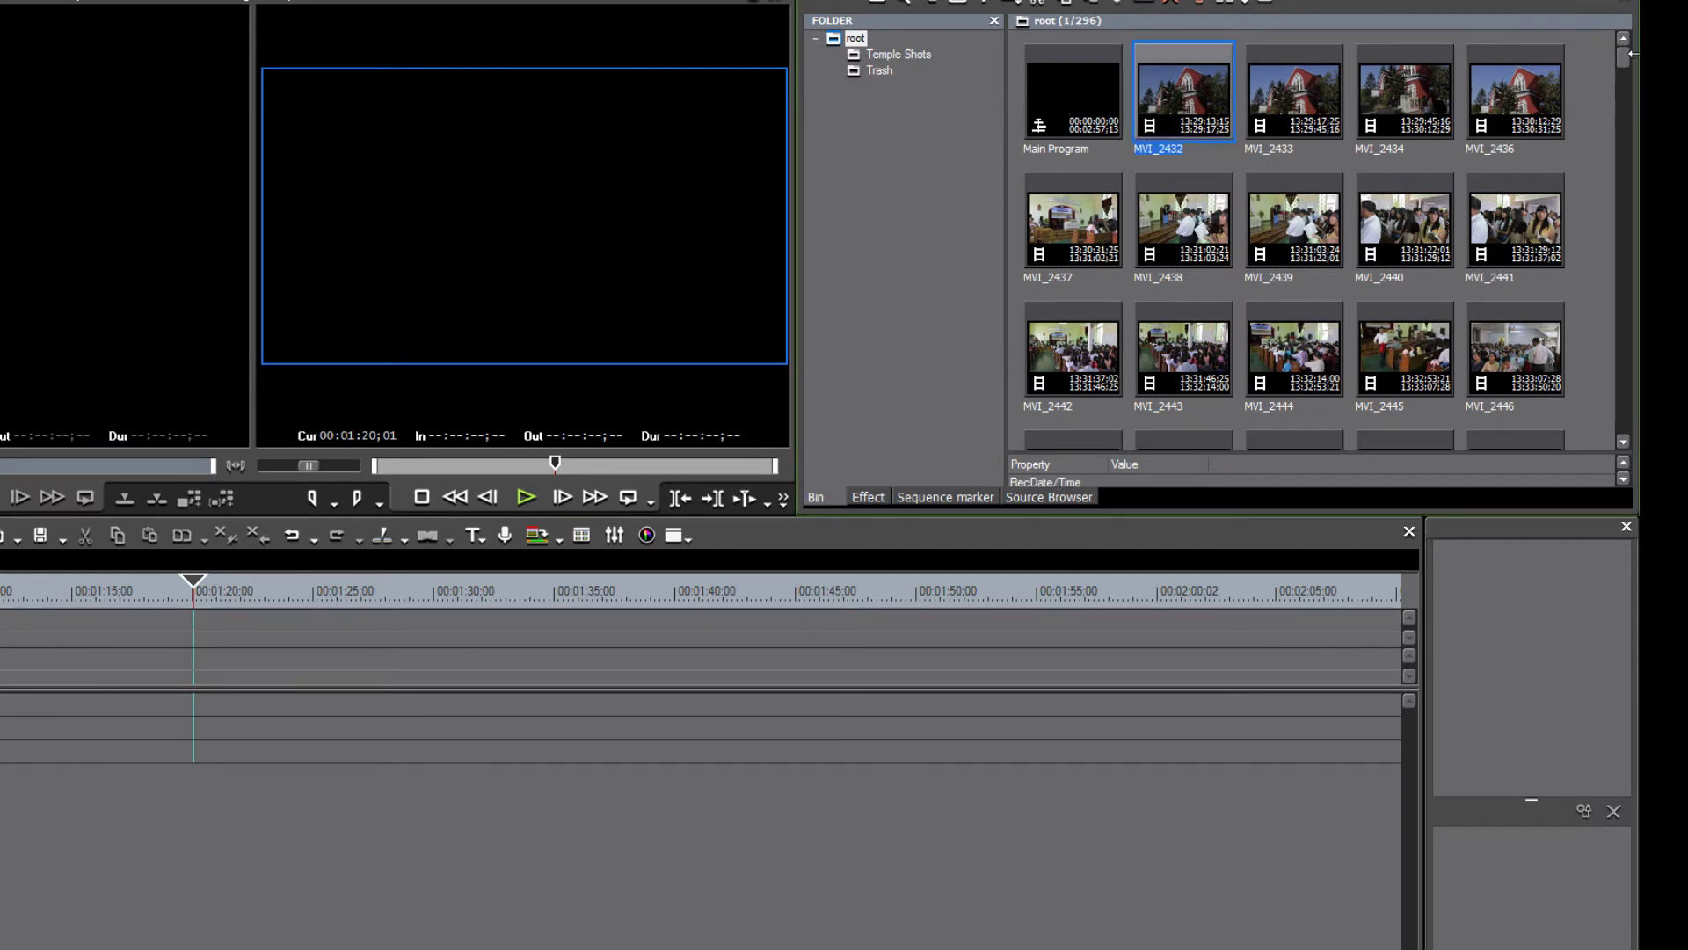
pyautogui.moveTo(1626, 69); pyautogui.dragTo(1624, 422)
pyautogui.keyDown('shift'); pyautogui.click(1087, 380); pyautogui.keyUp('shift')
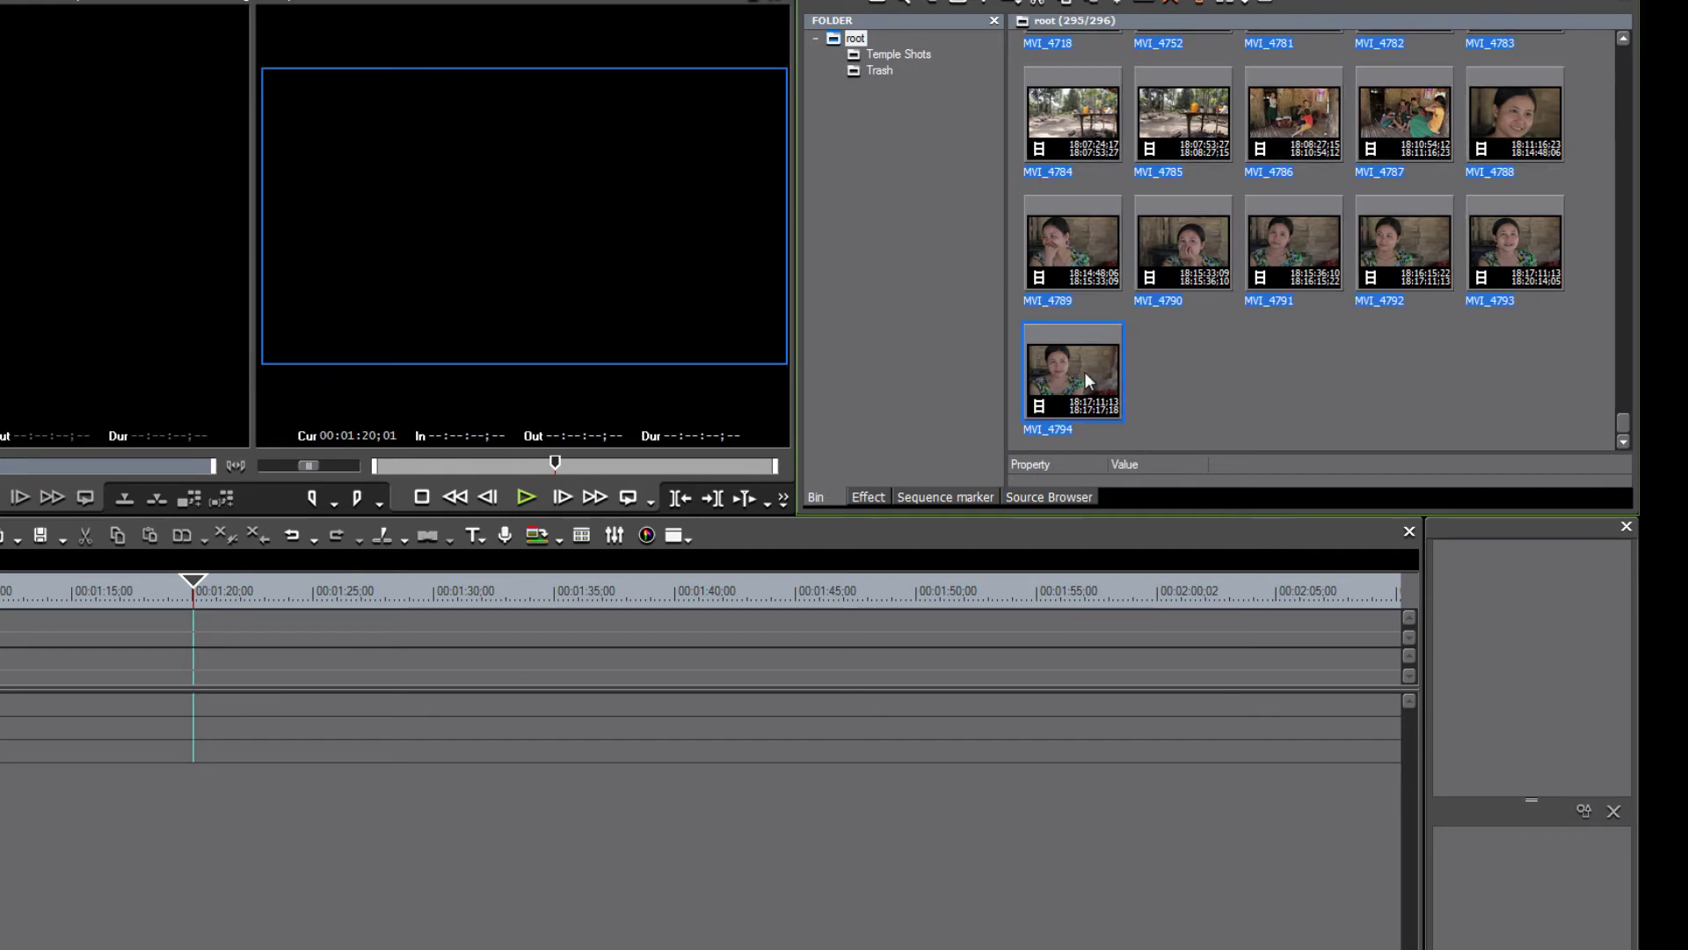
pyautogui.press('Delete')
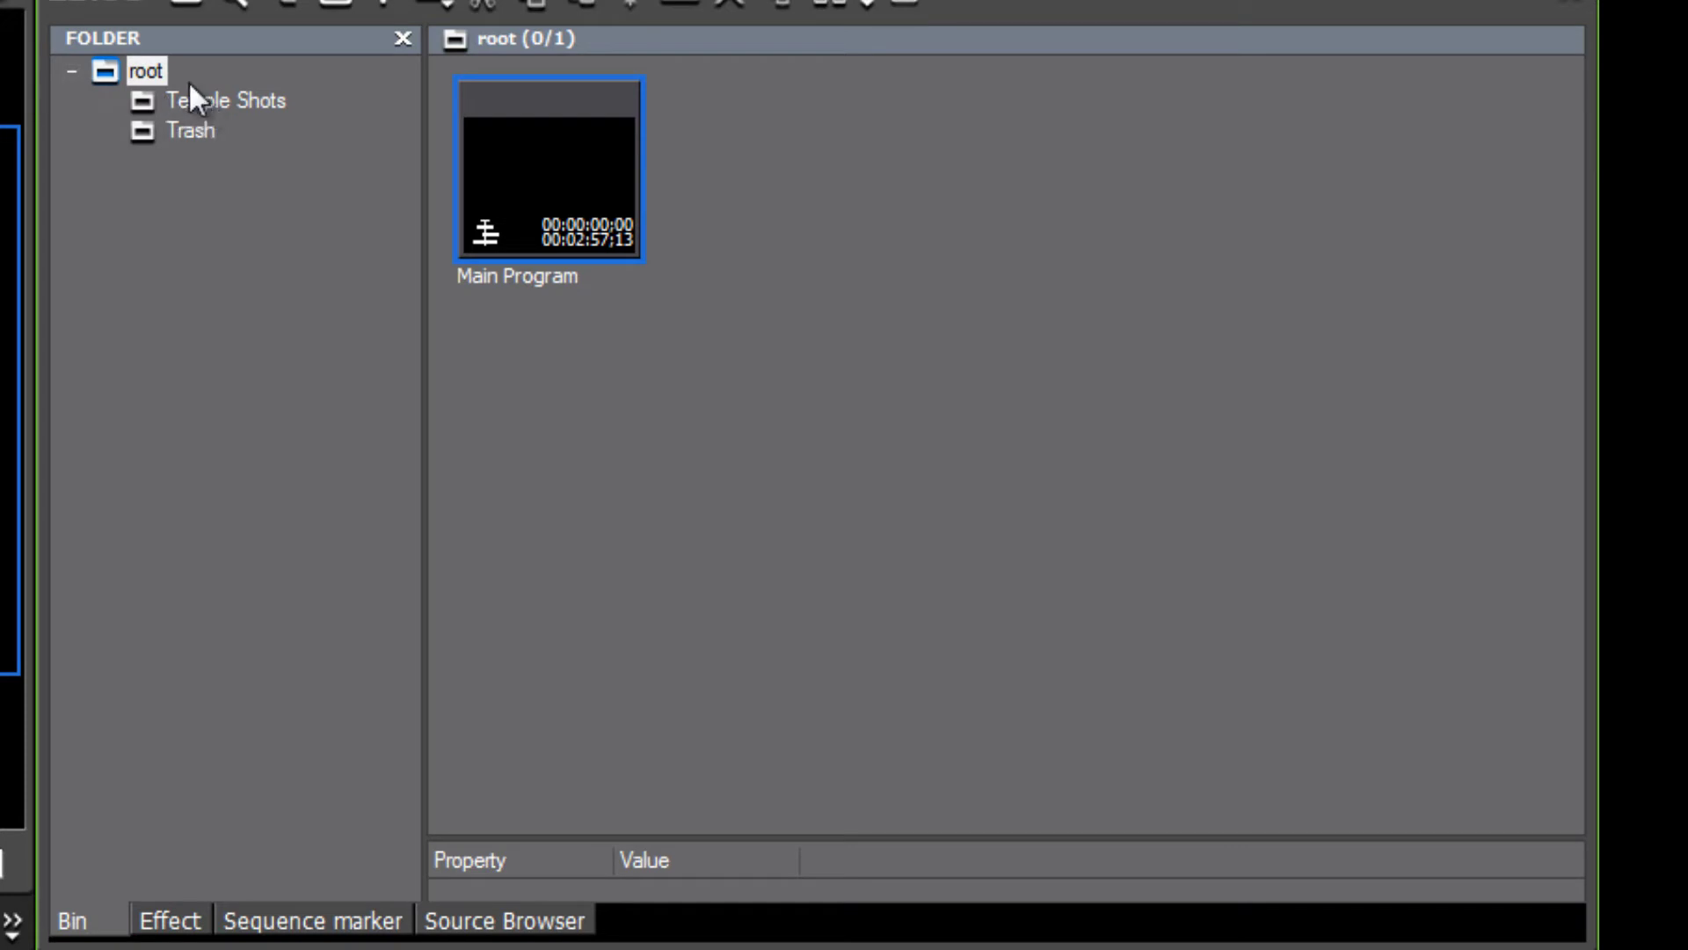
# Delete all the clips in the bin's Temple Shots folder
pyautogui.click(189, 102)
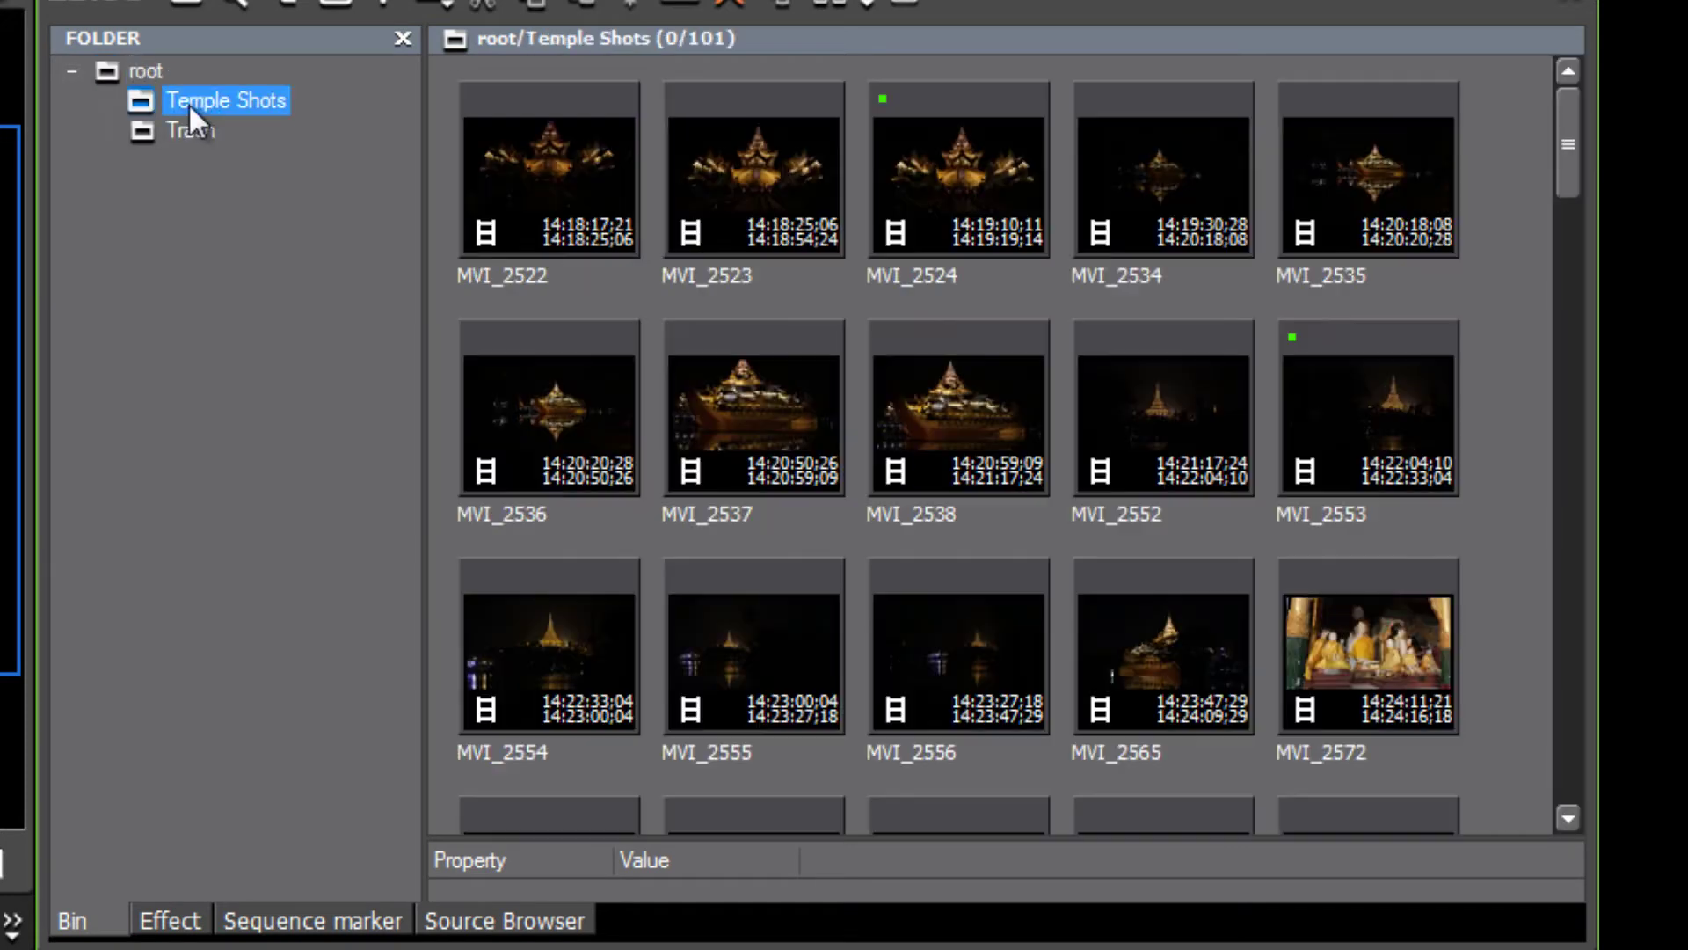
pyautogui.click(520, 158)
pyautogui.moveTo(1570, 149); pyautogui.dragTo(1587, 928)
pyautogui.hotkey('ctrl', 'a')
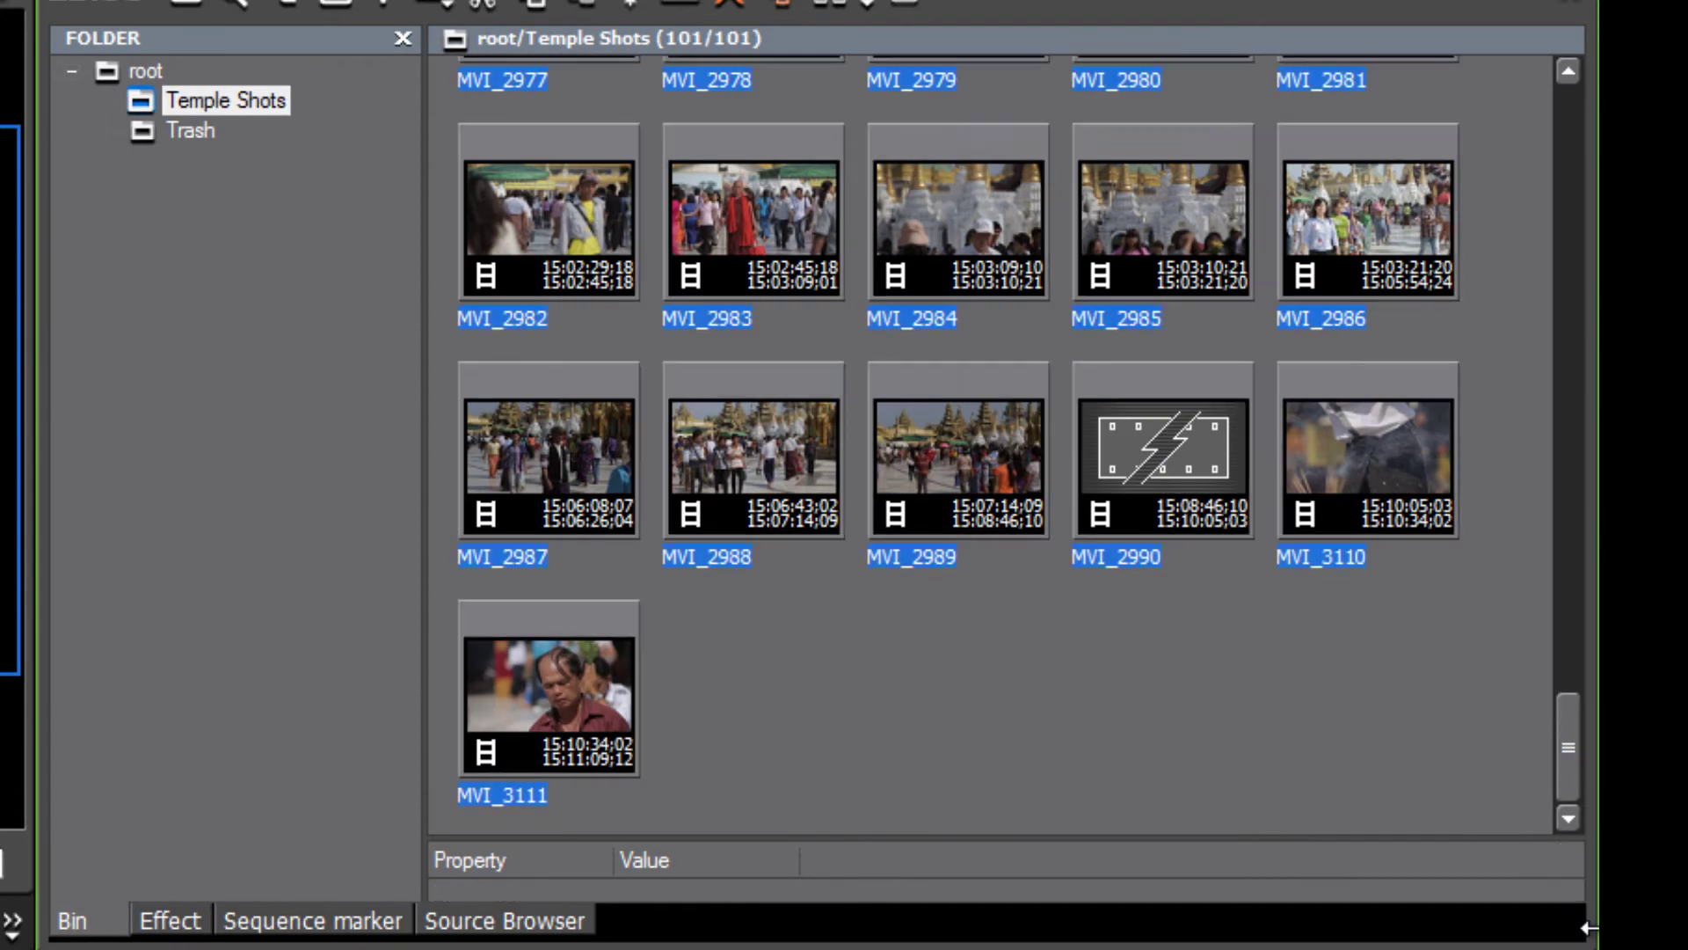
pyautogui.press('Delete')
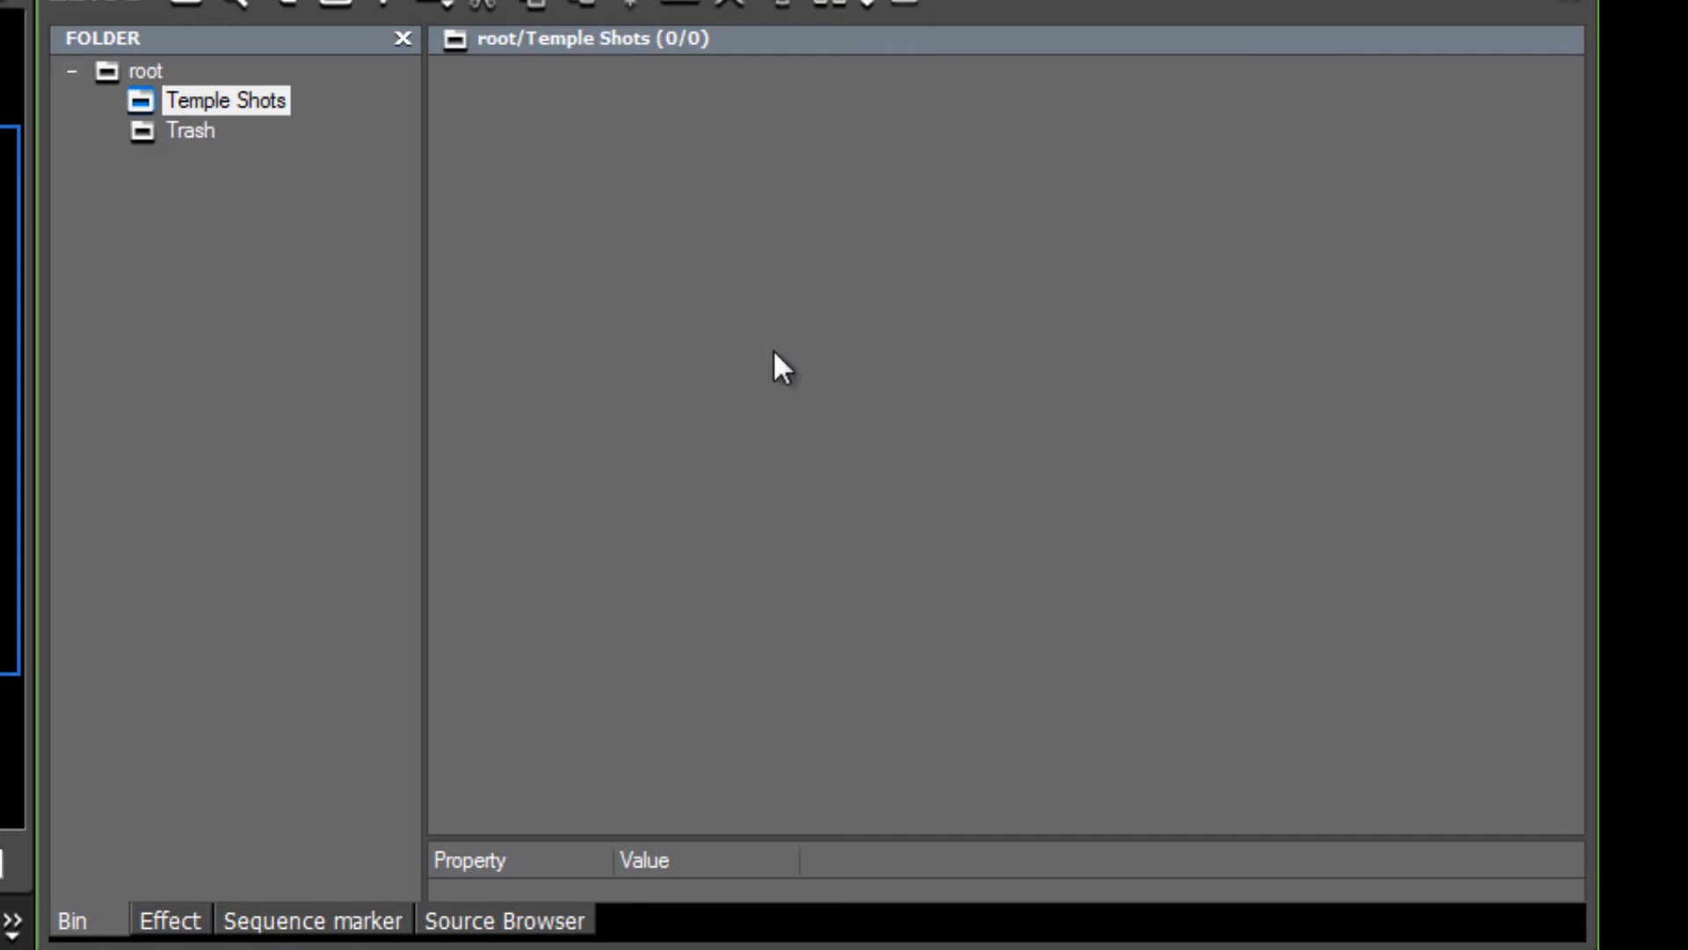
# Create a bin folder named Sequences under root and move the Main Program sequence into it
pyautogui.click(145, 72)
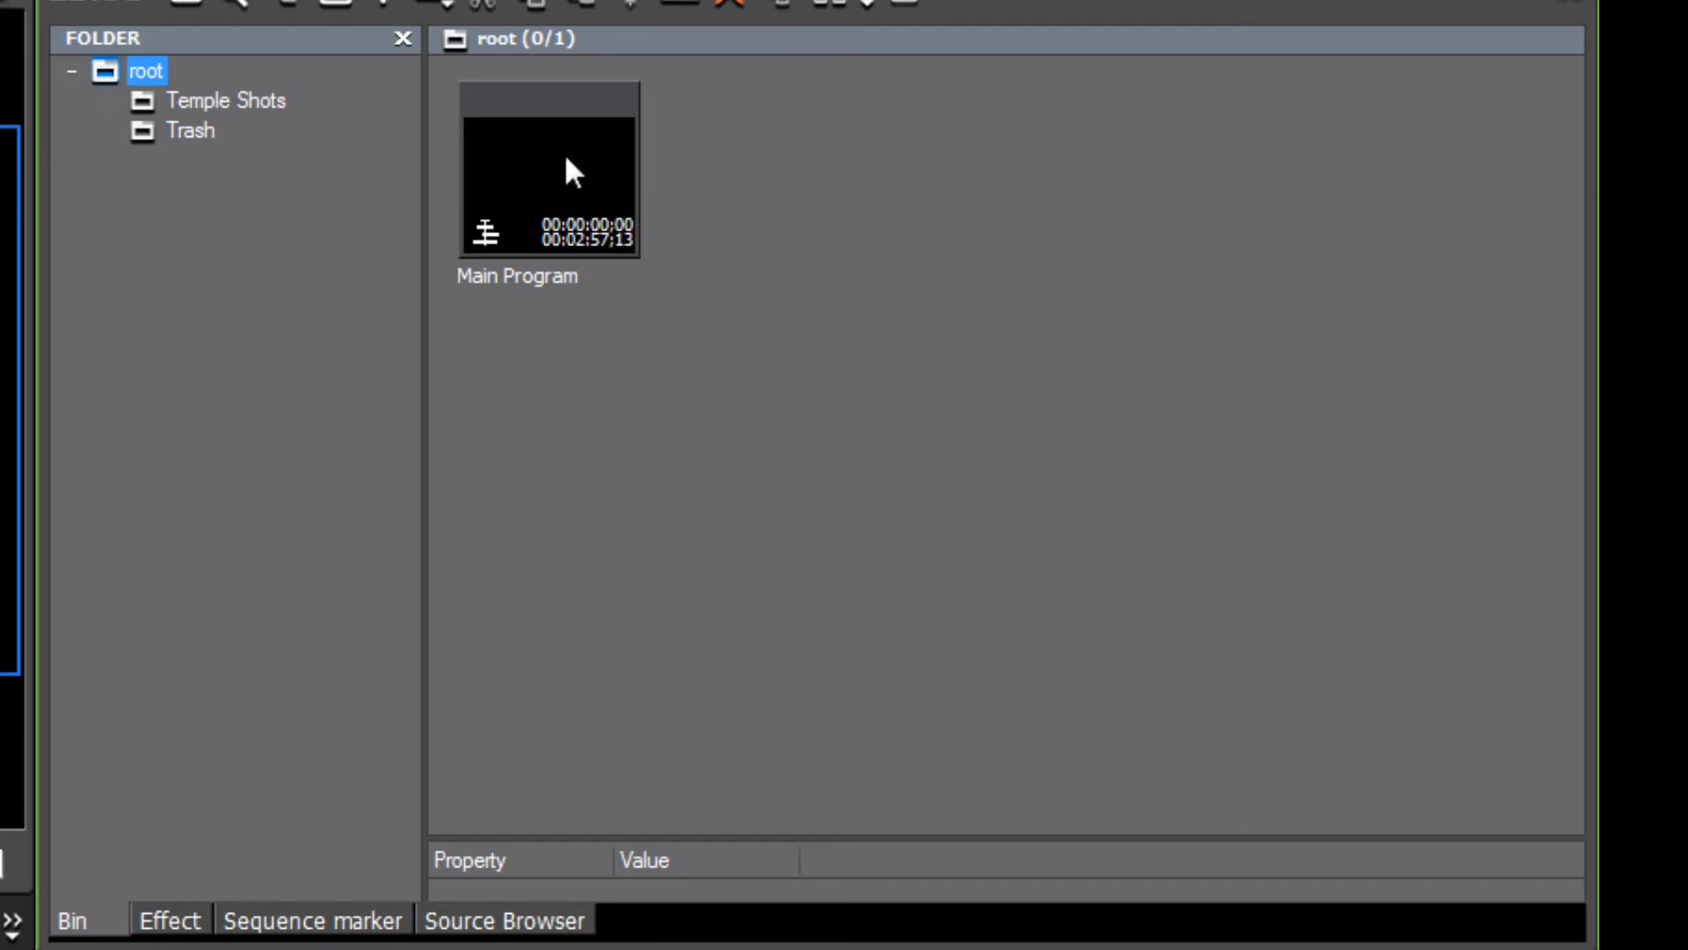
pyautogui.rightClick(156, 67)
pyautogui.click(278, 95)
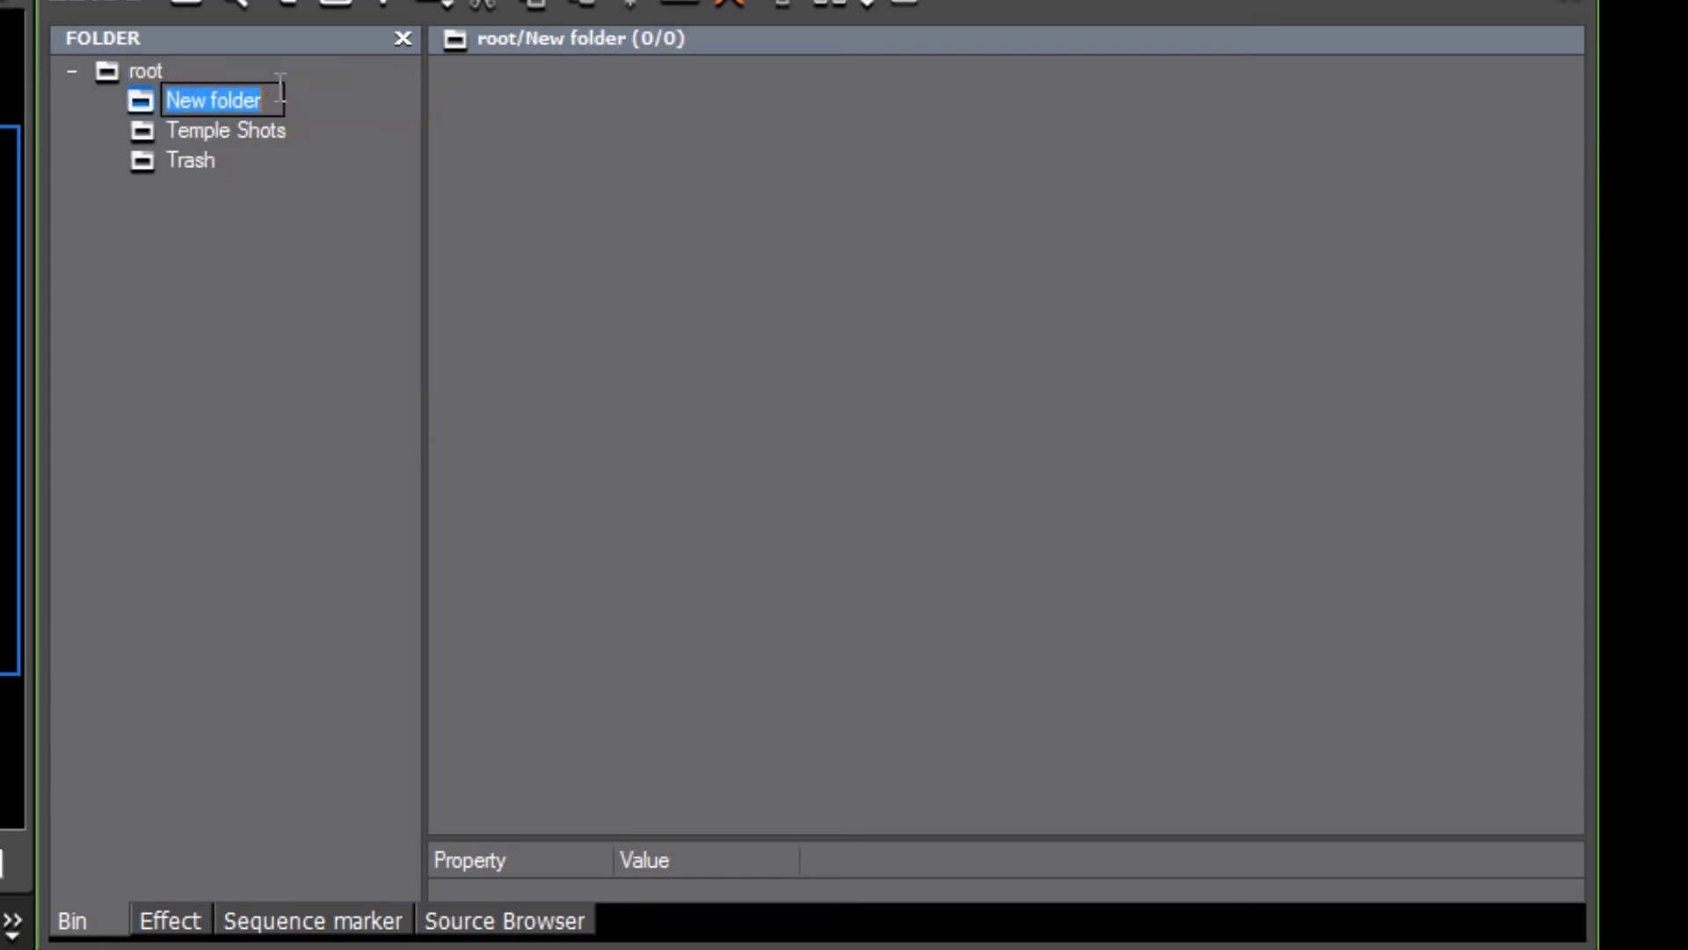
pyautogui.write('Sequences')
pyautogui.press('Return')
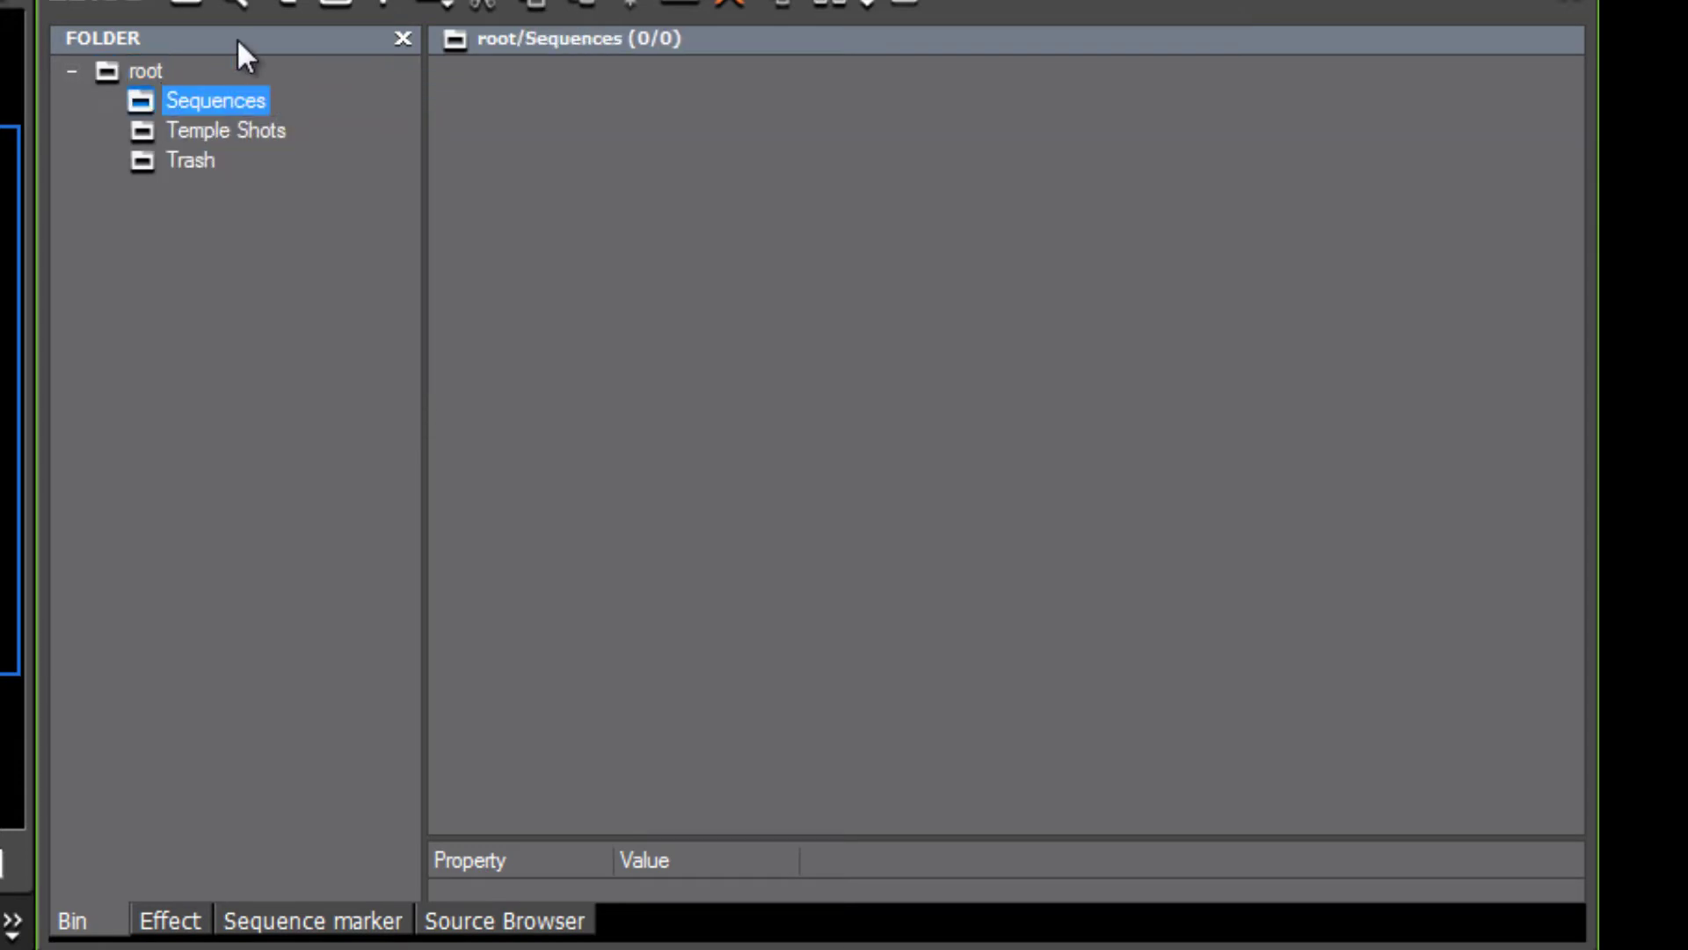
pyautogui.click(149, 71)
pyautogui.moveTo(567, 198); pyautogui.dragTo(370, 111)
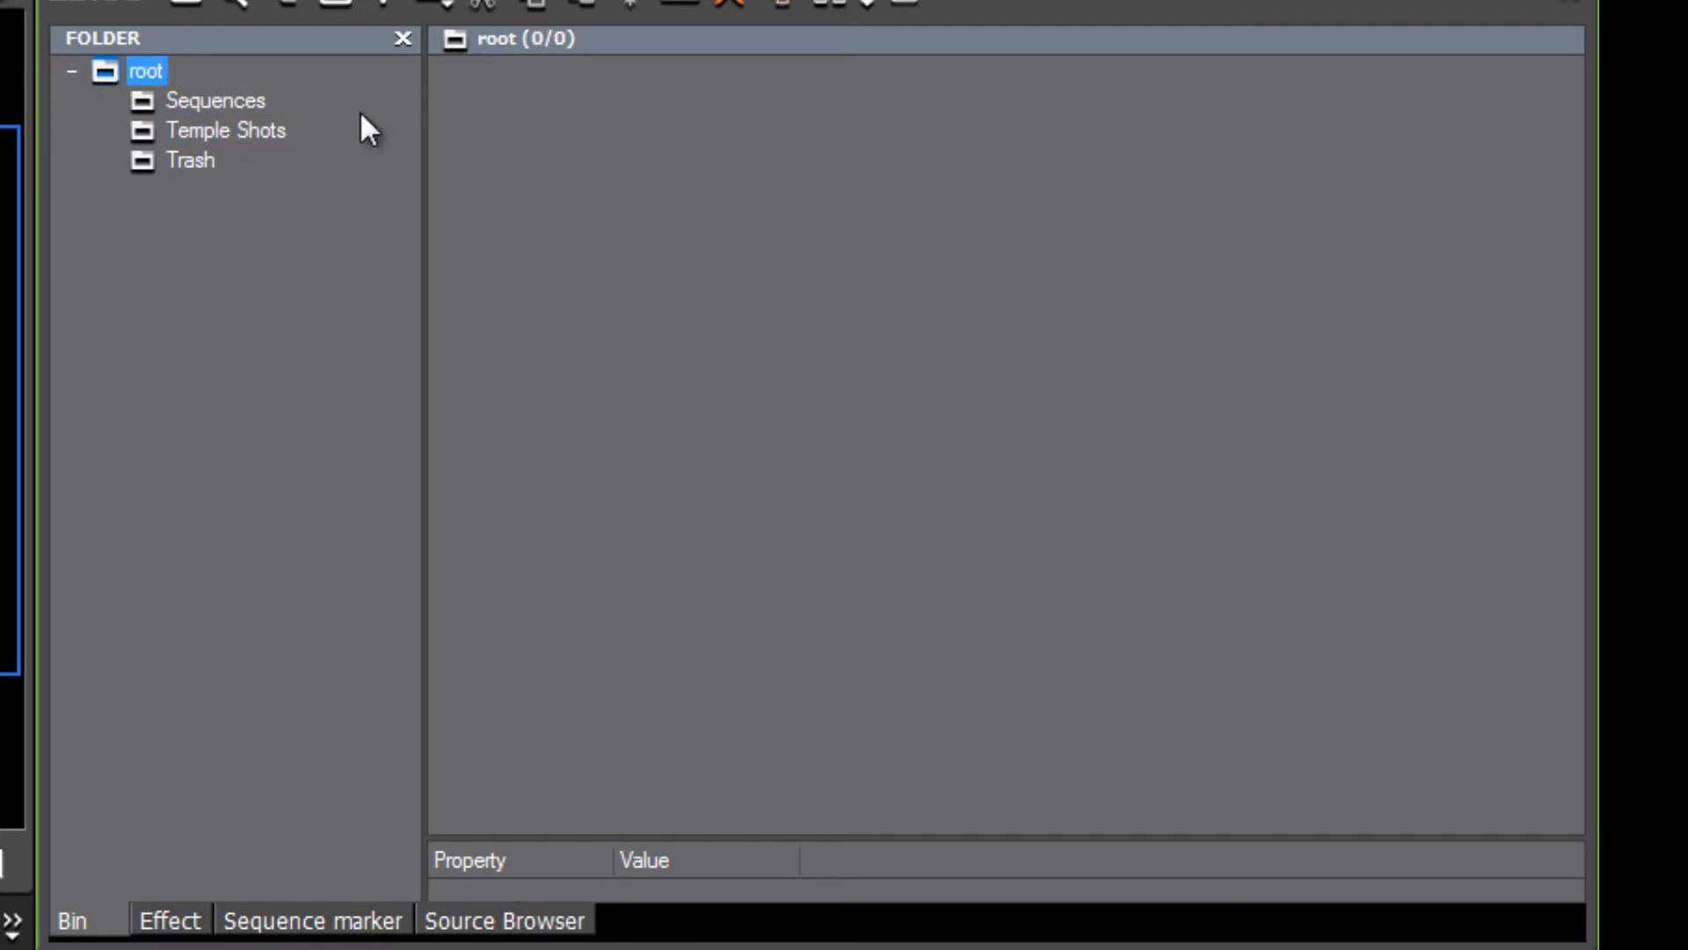
# Delete the empty Temple Shots folder from the bin
pyautogui.click(145, 143)
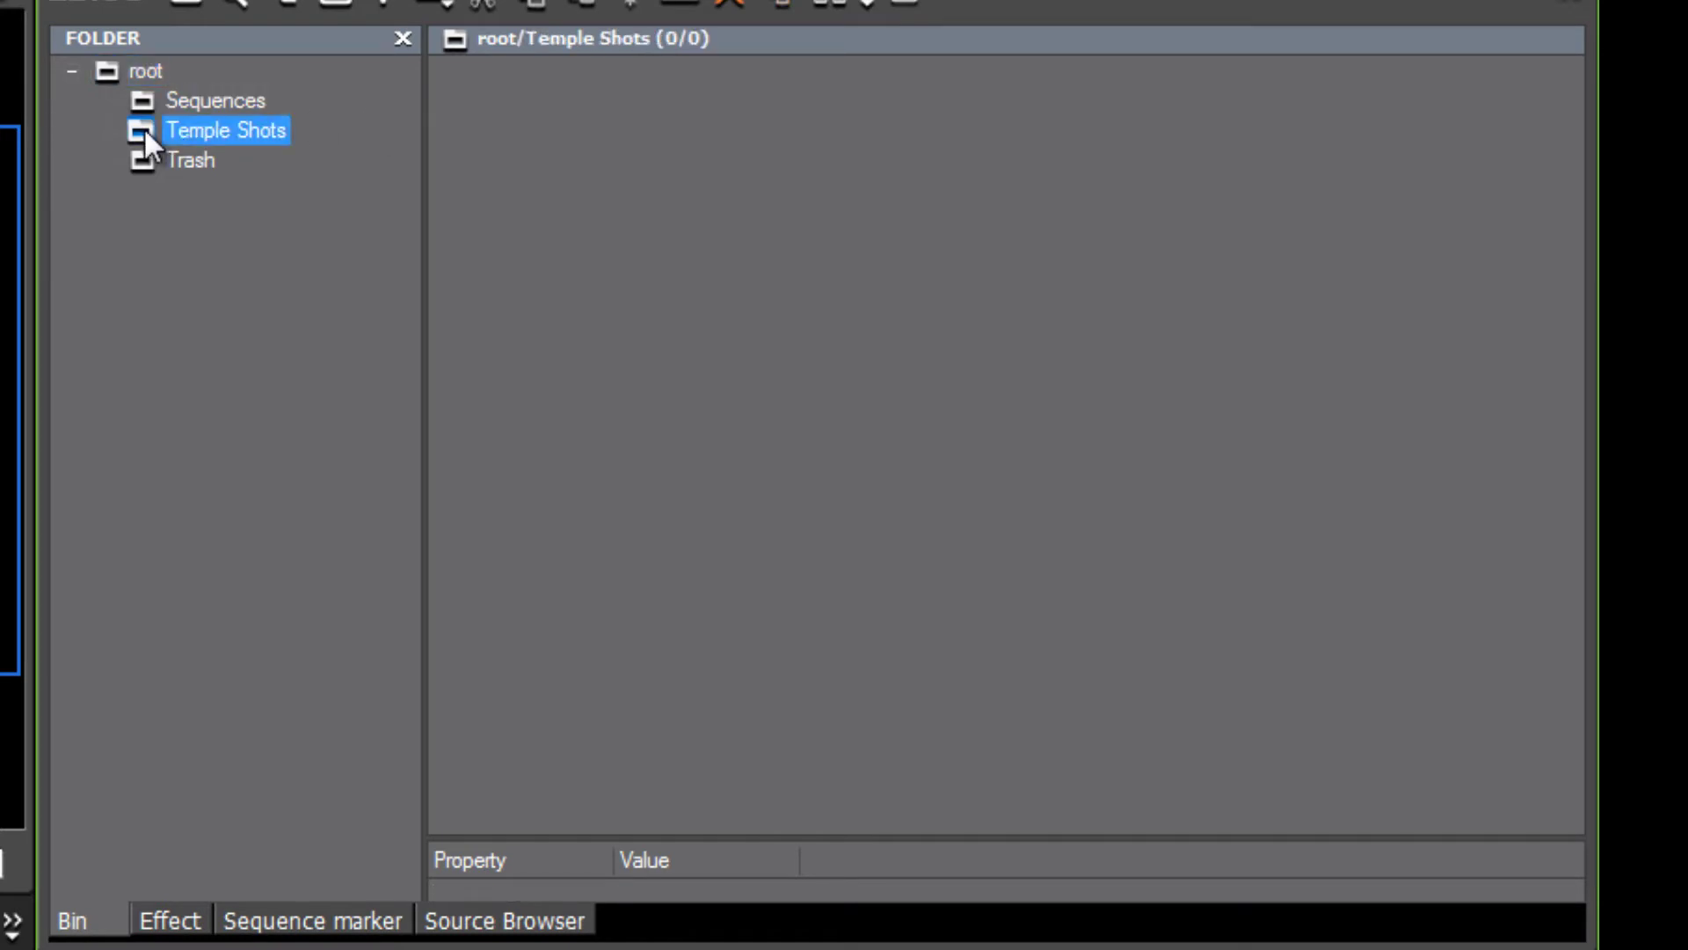
pyautogui.press('Delete')
pyautogui.click(768, 518)
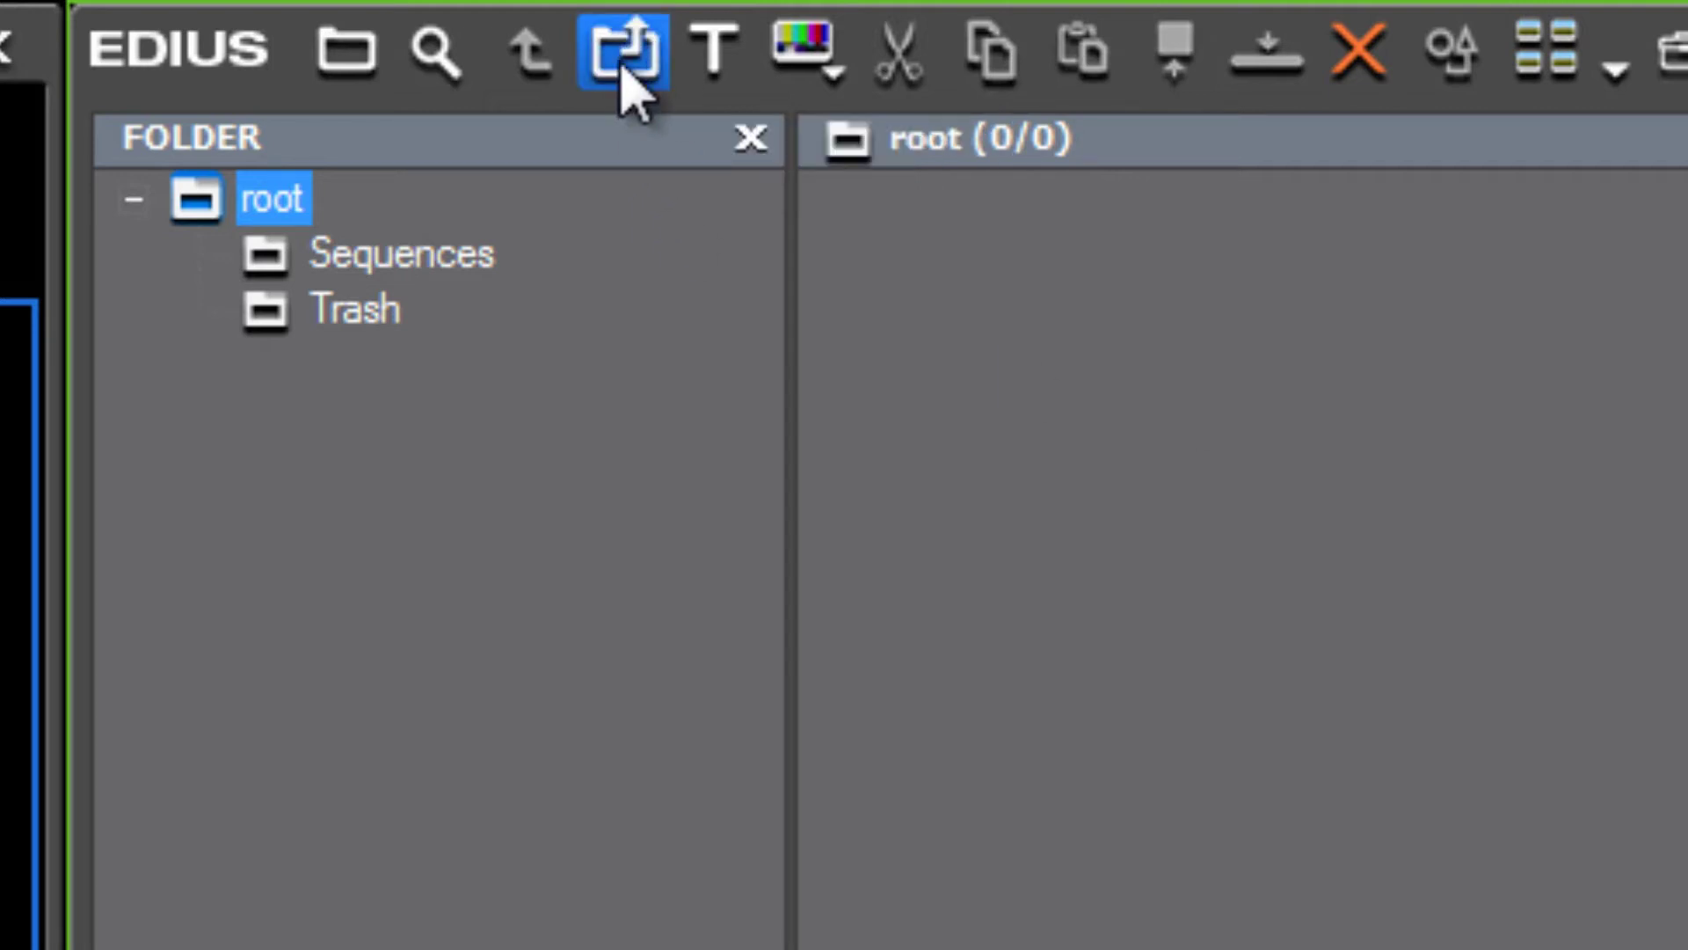
# Open the Add Clip dialog for the bin's root folder and browse to the Video folder under Canon6D on the Seagate Backup Plus Drive (E:)
pyautogui.click(622, 68)
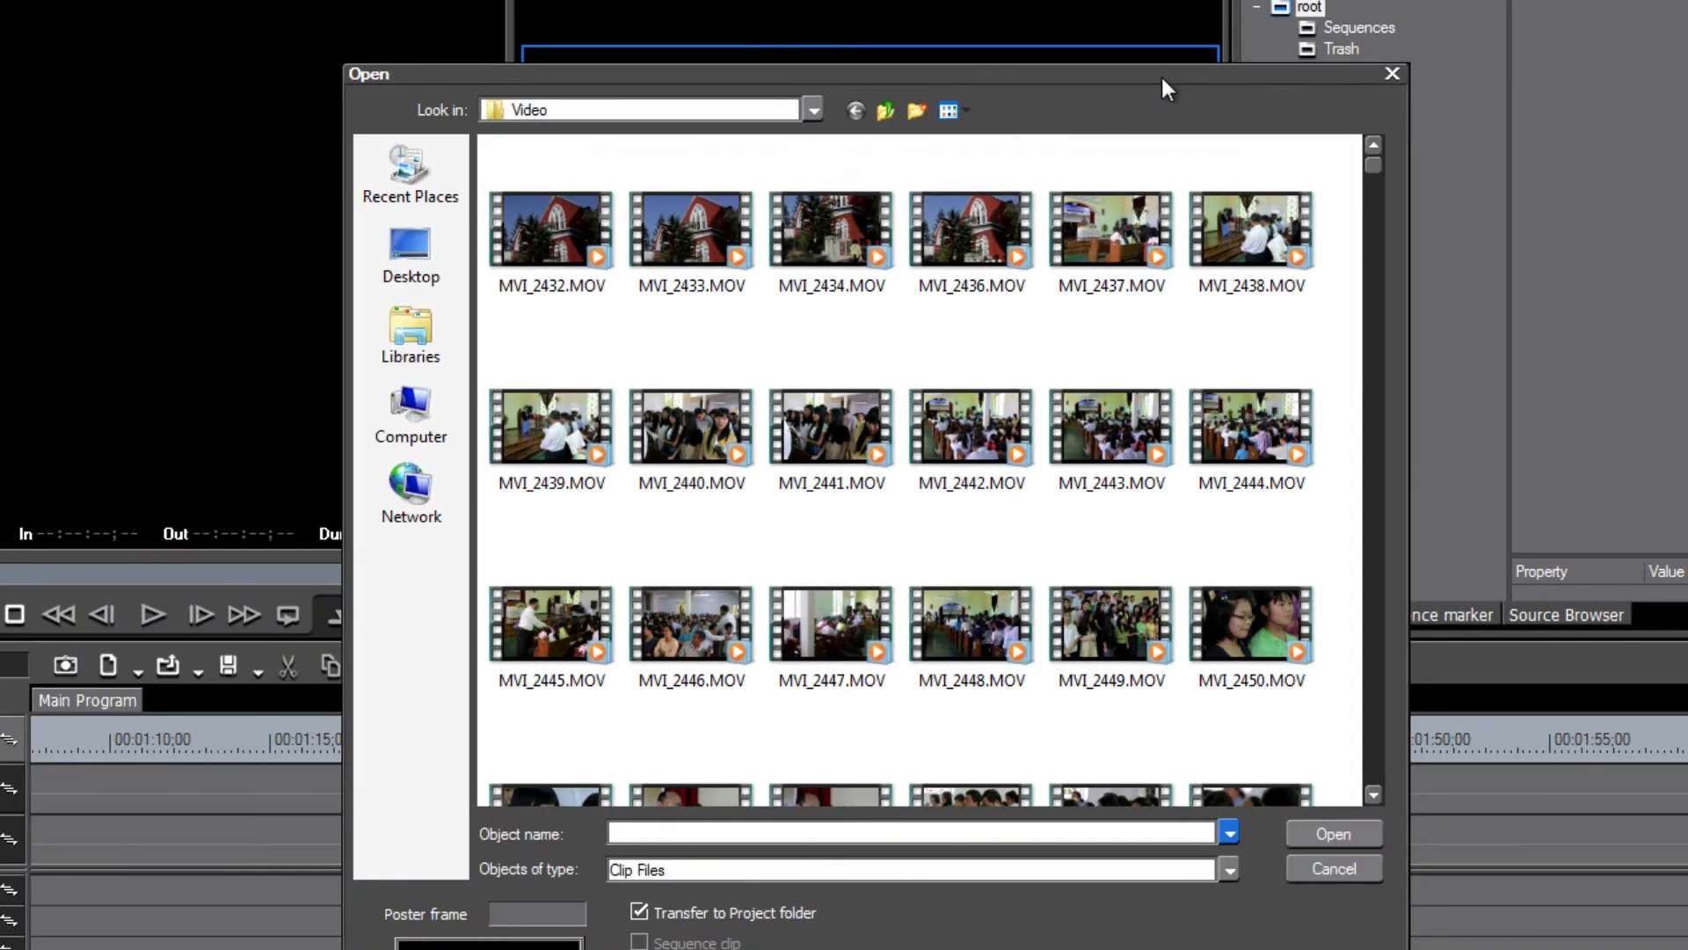
pyautogui.moveTo(1023, 77); pyautogui.dragTo(1524, 51)
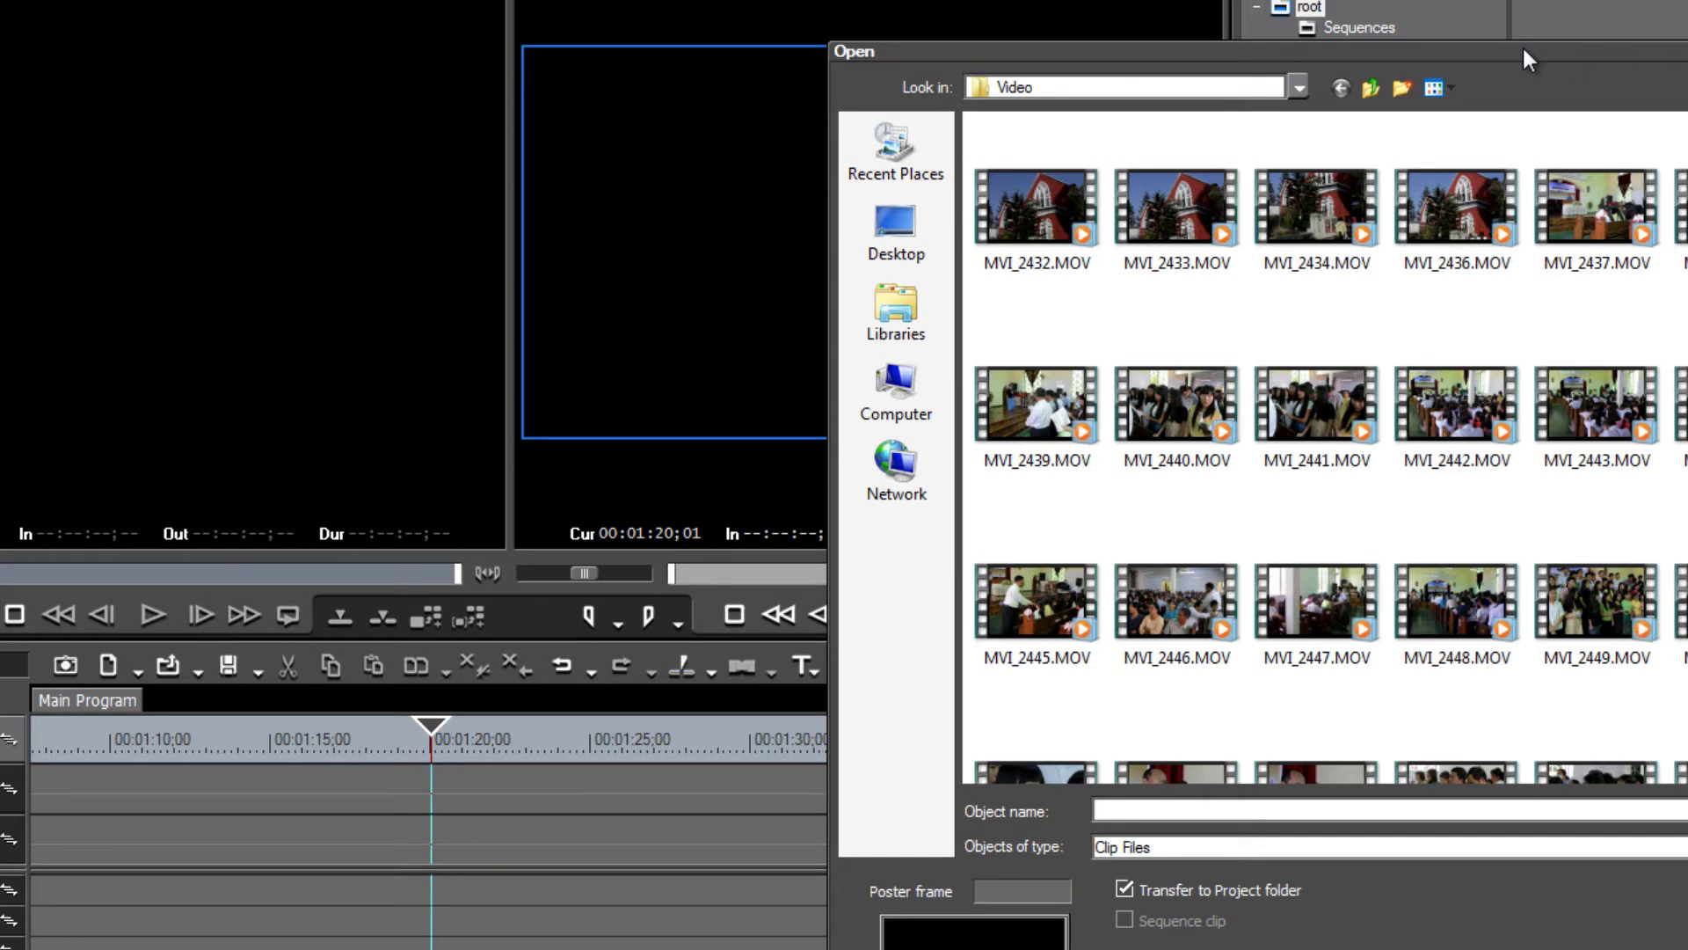
pyautogui.click(1298, 84)
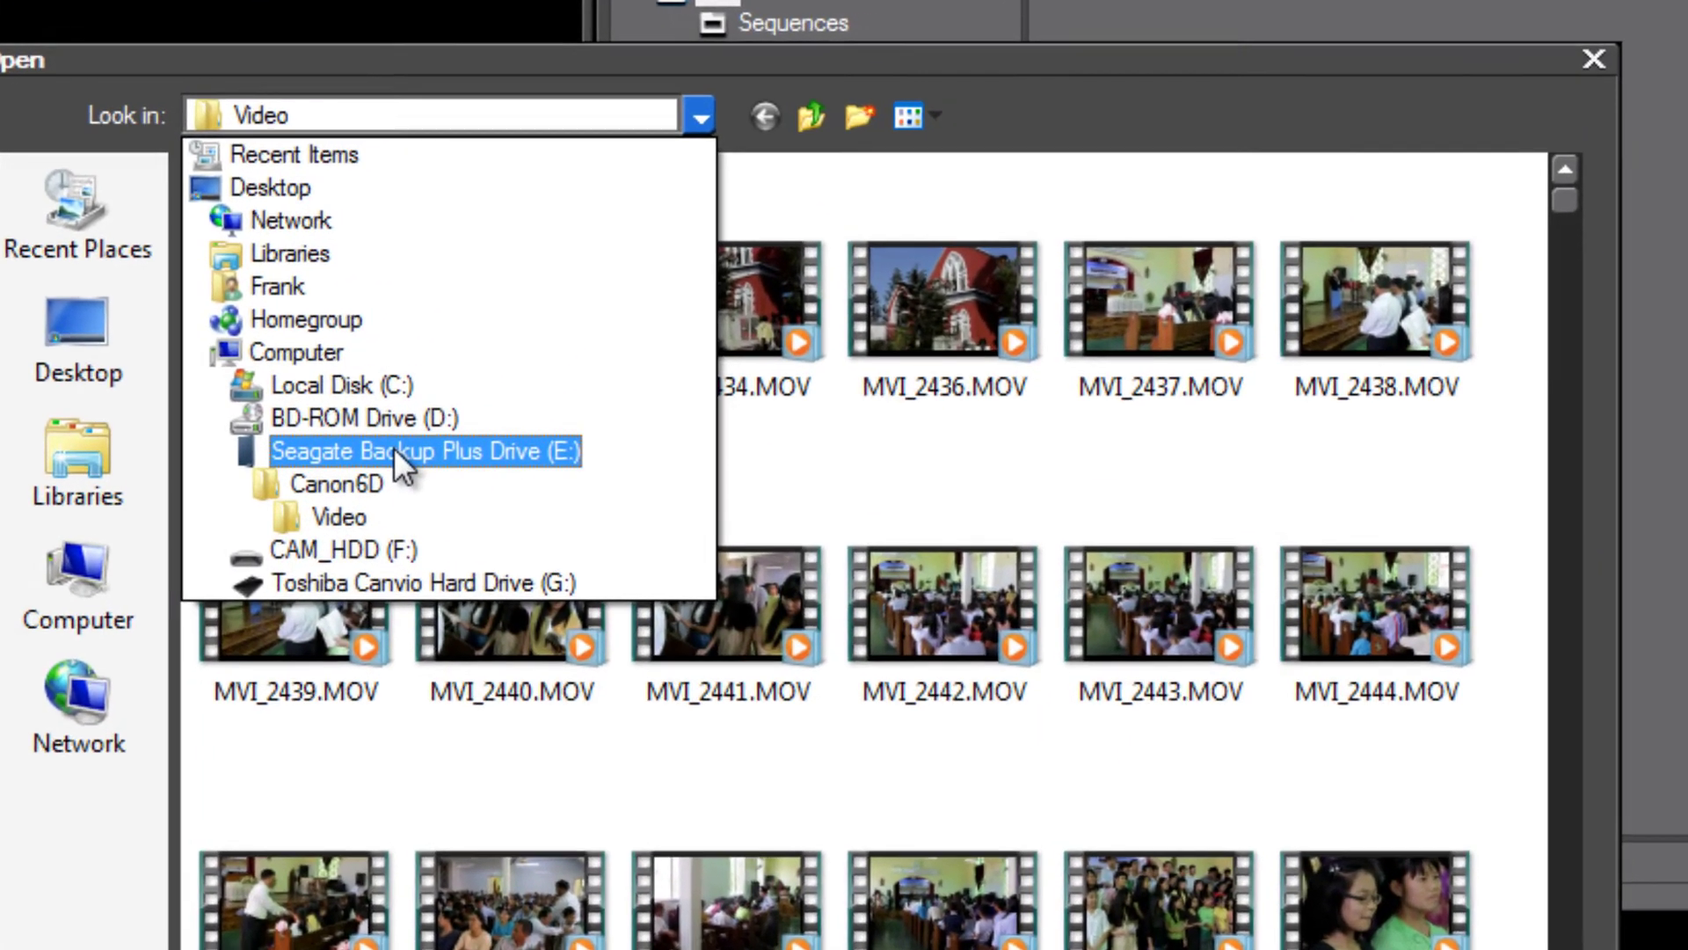
pyautogui.click(617, 291)
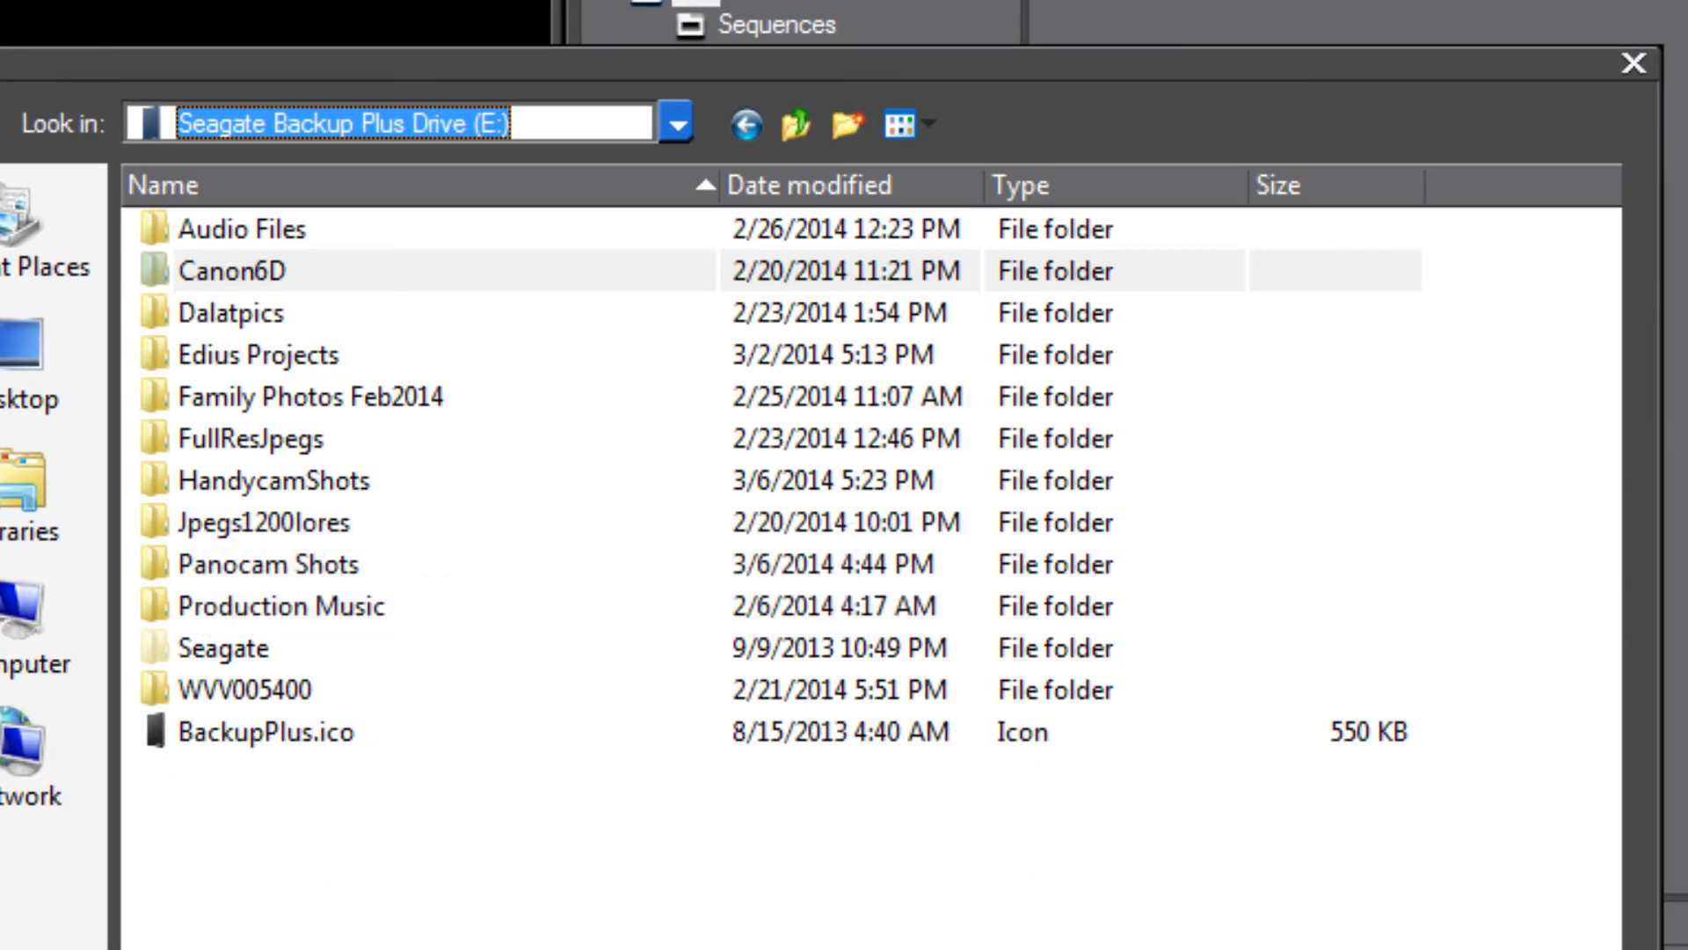
pyautogui.moveTo(211, 483)
pyautogui.moveTo(286, 273)
pyautogui.click(288, 271)
pyautogui.doubleClick(187, 269)
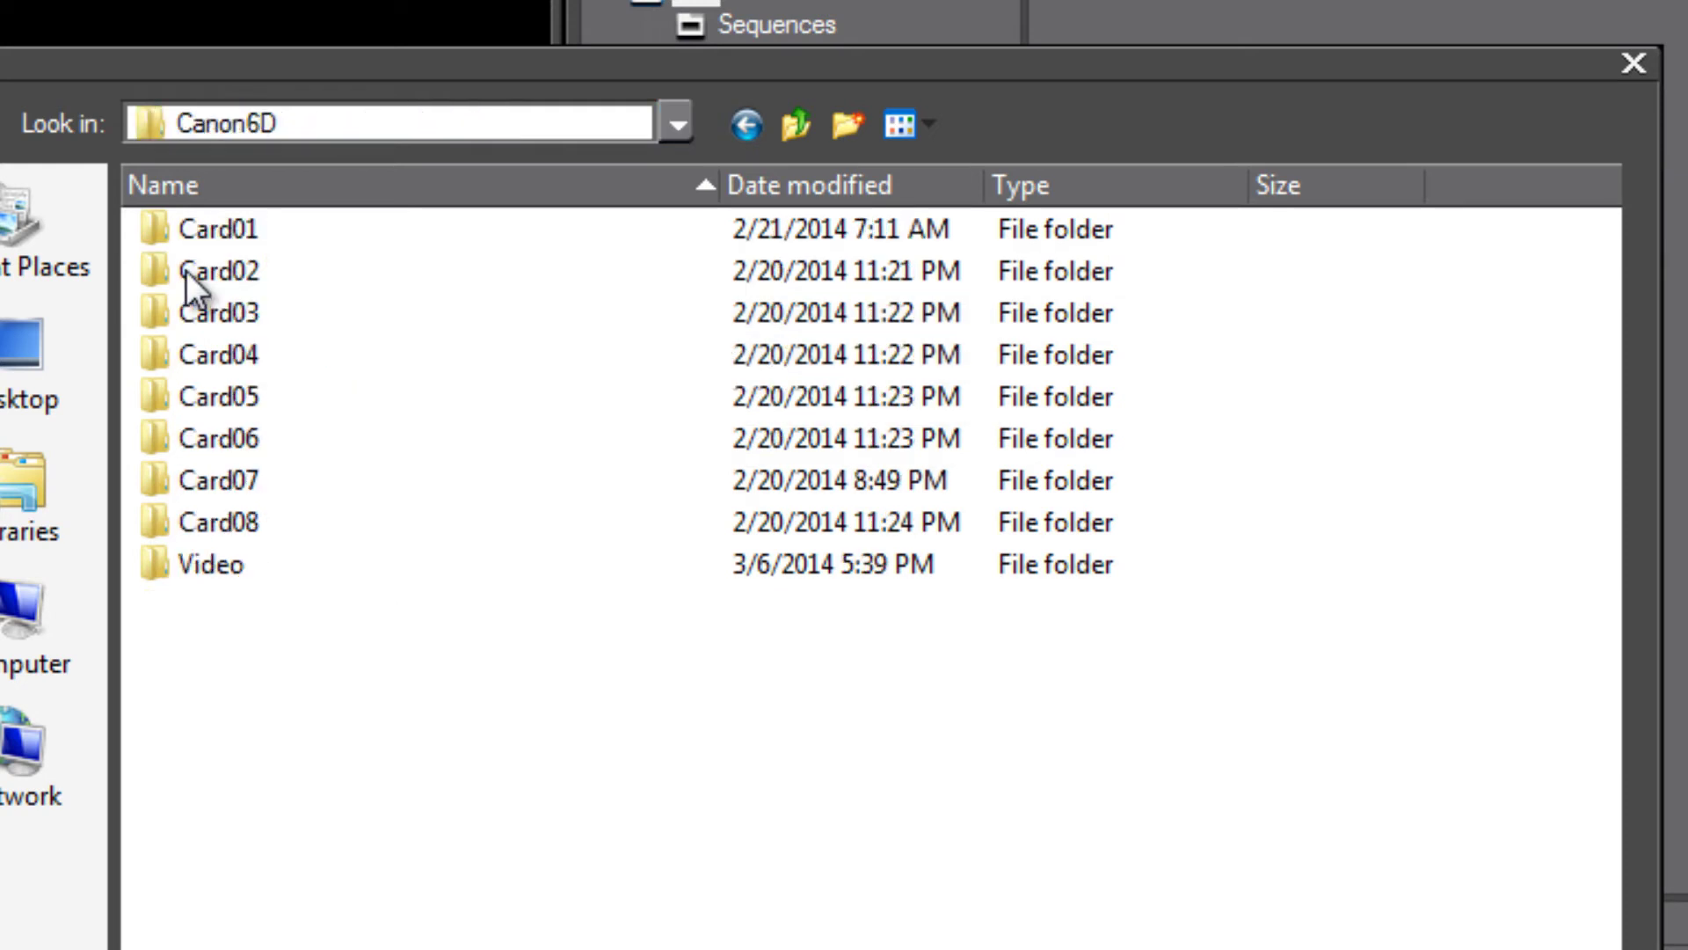
pyautogui.moveTo(229, 226)
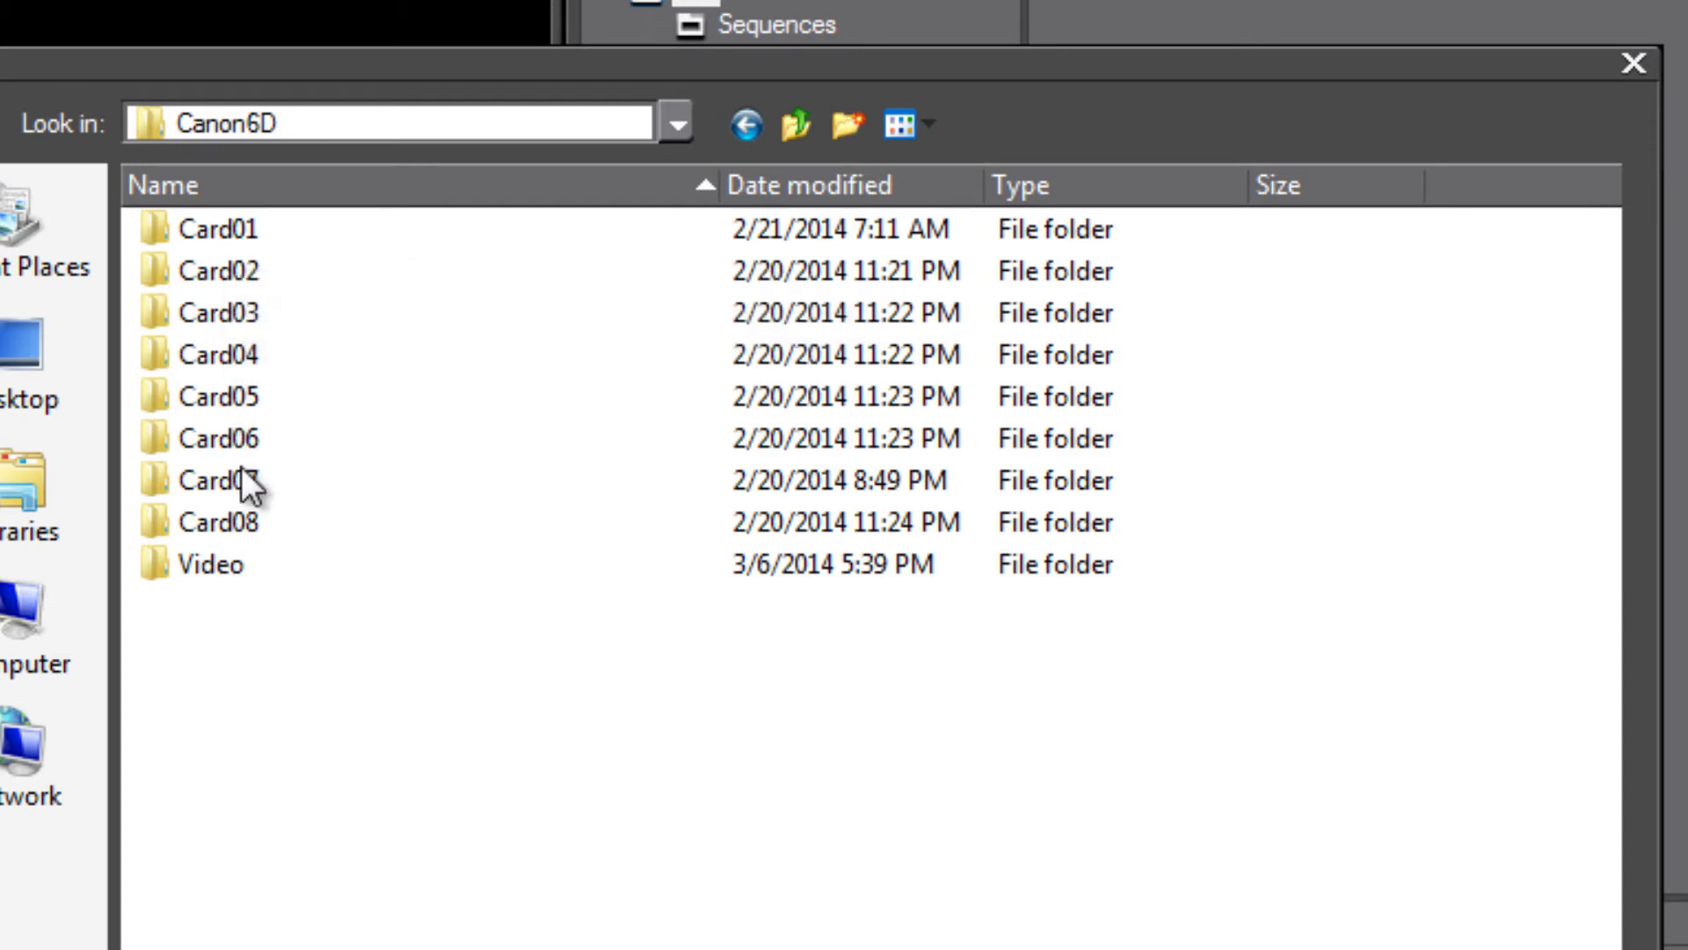
pyautogui.moveTo(249, 528)
pyautogui.click(155, 564)
pyautogui.doubleClick(155, 562)
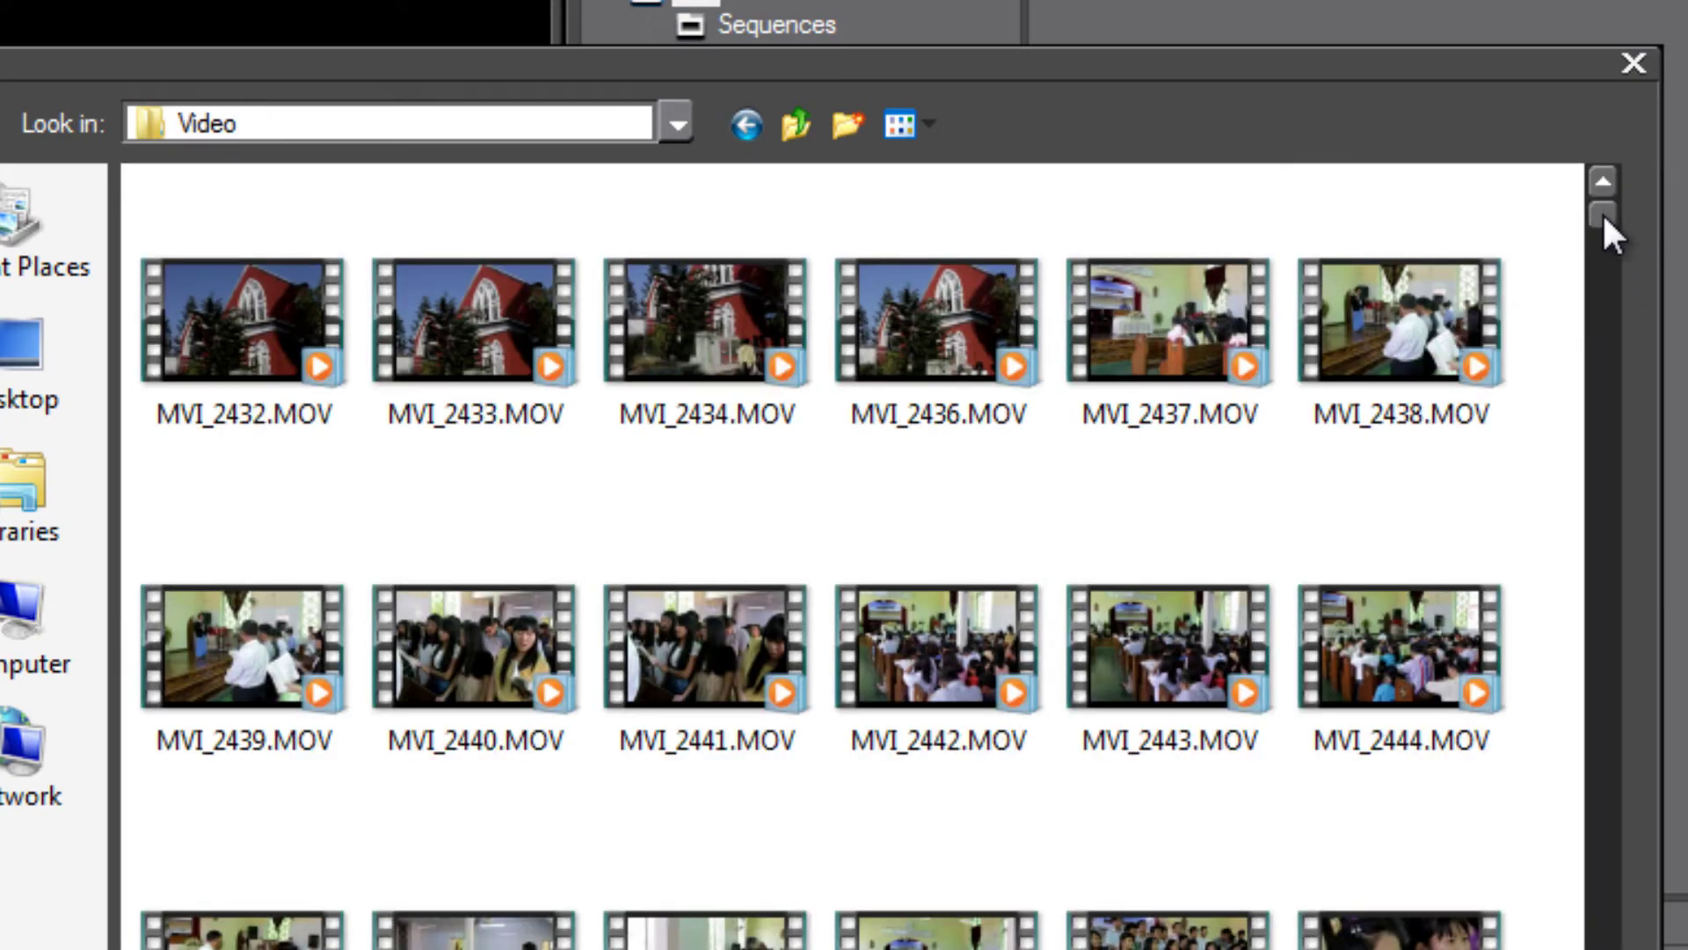
# Select all the clips in the Video folder and look through the complete list
pyautogui.moveTo(1607, 213); pyautogui.dragTo(1625, 172)
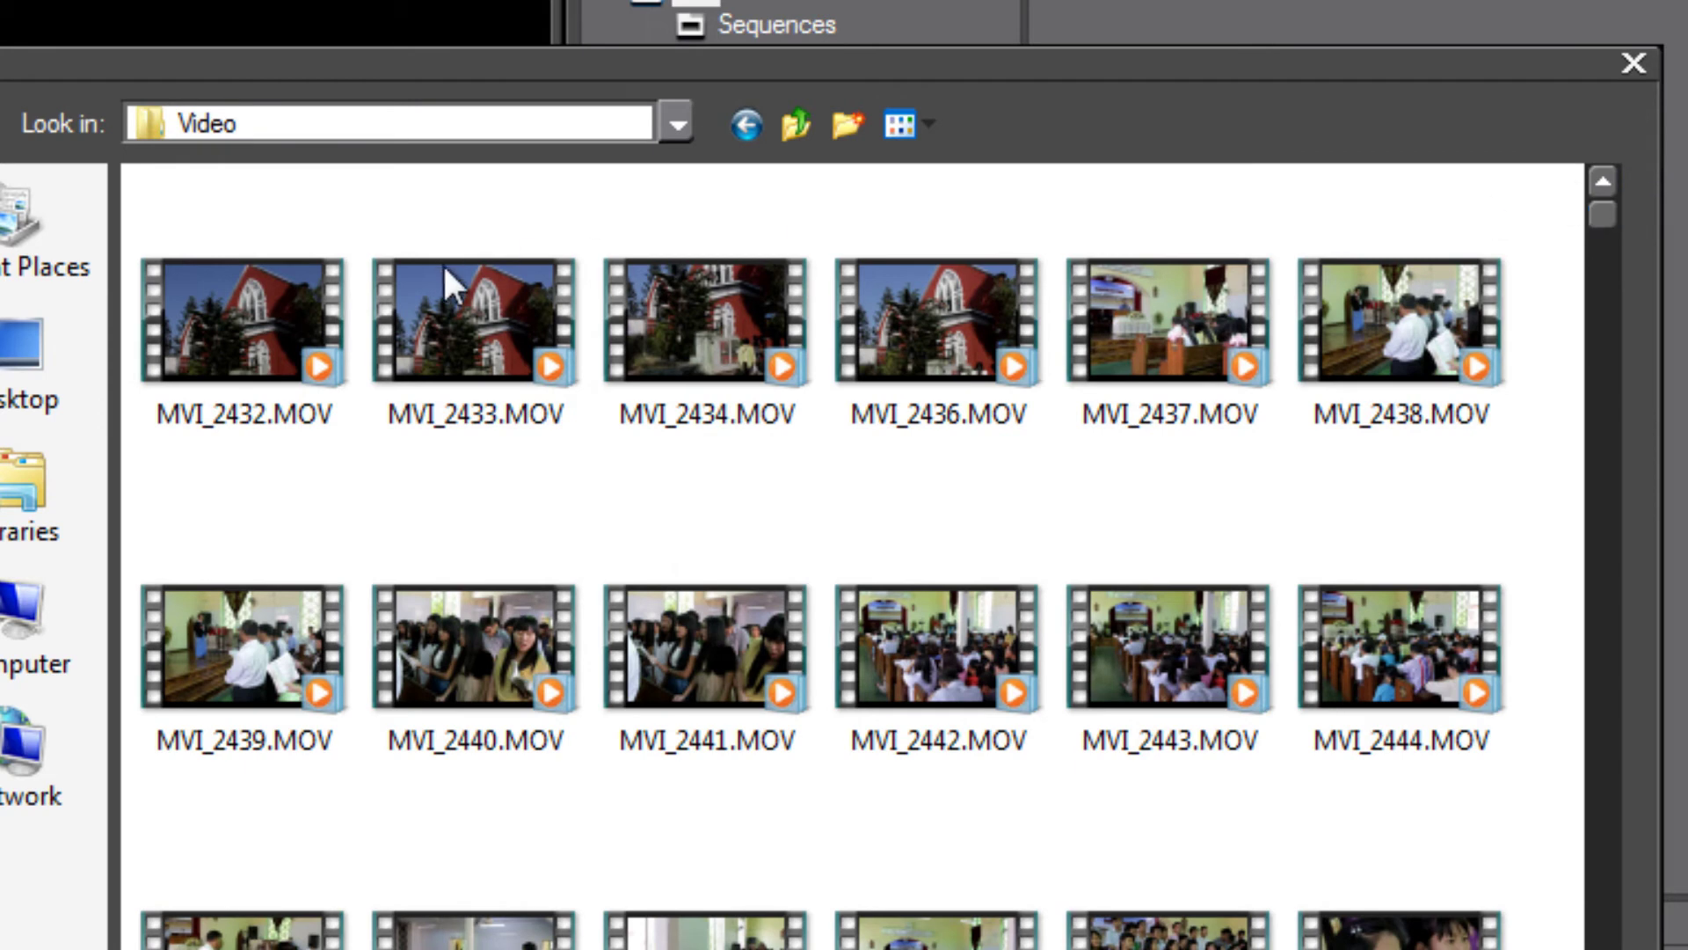
pyautogui.click(249, 349)
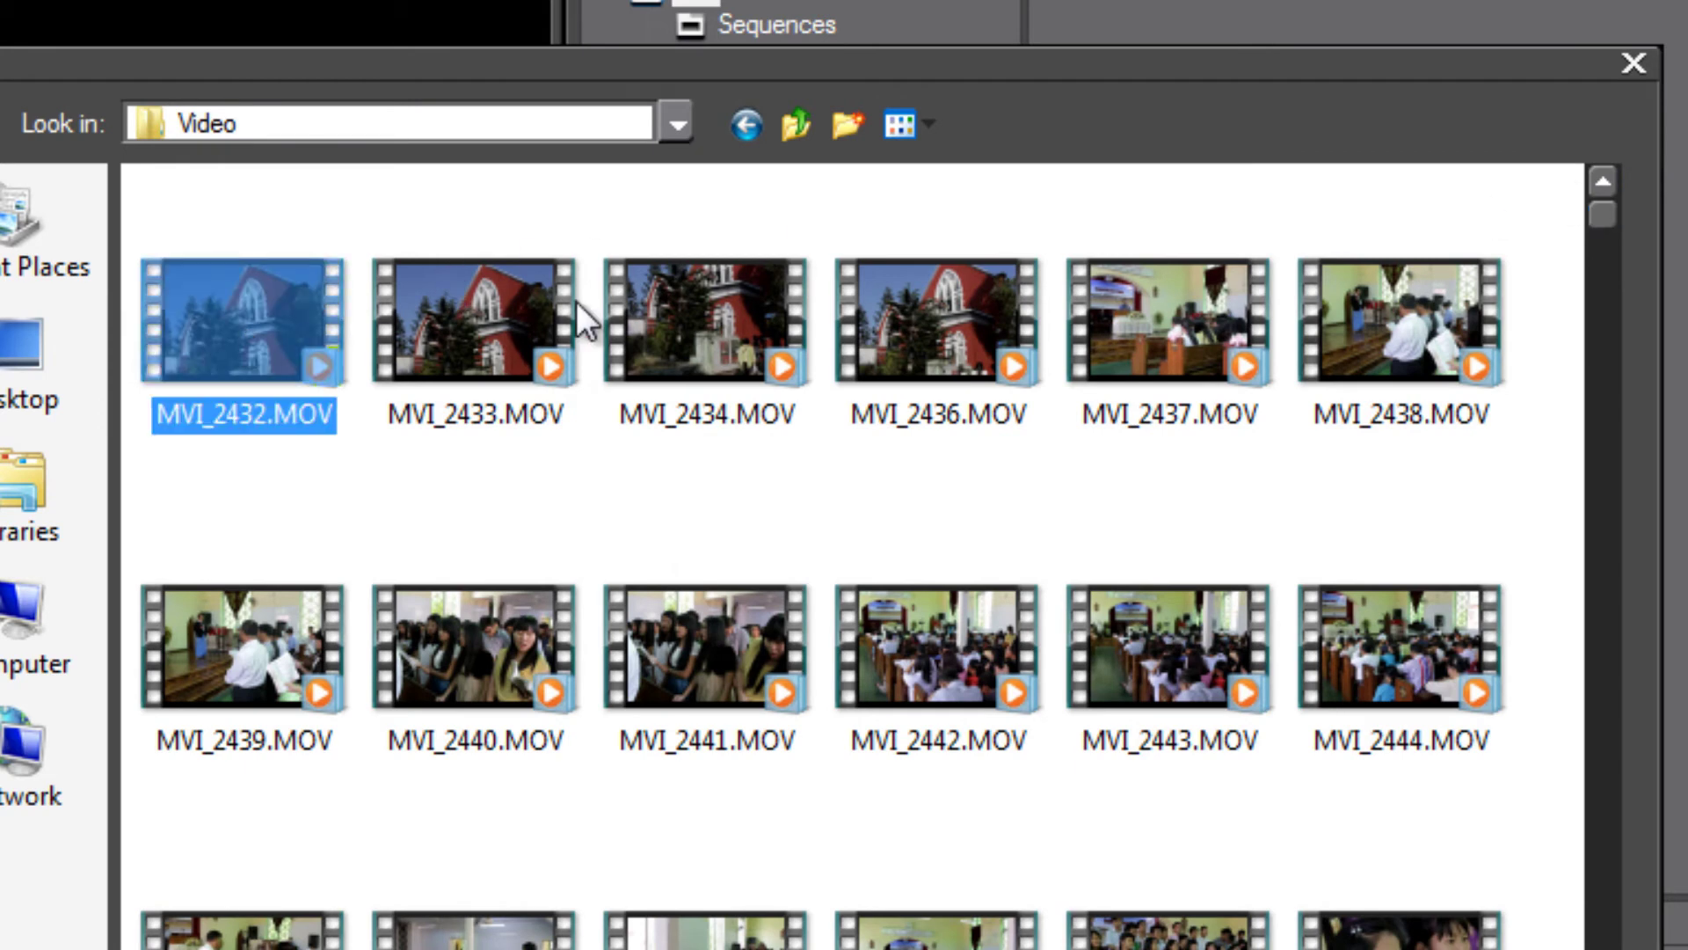
pyautogui.hotkey('ctrl', 'a')
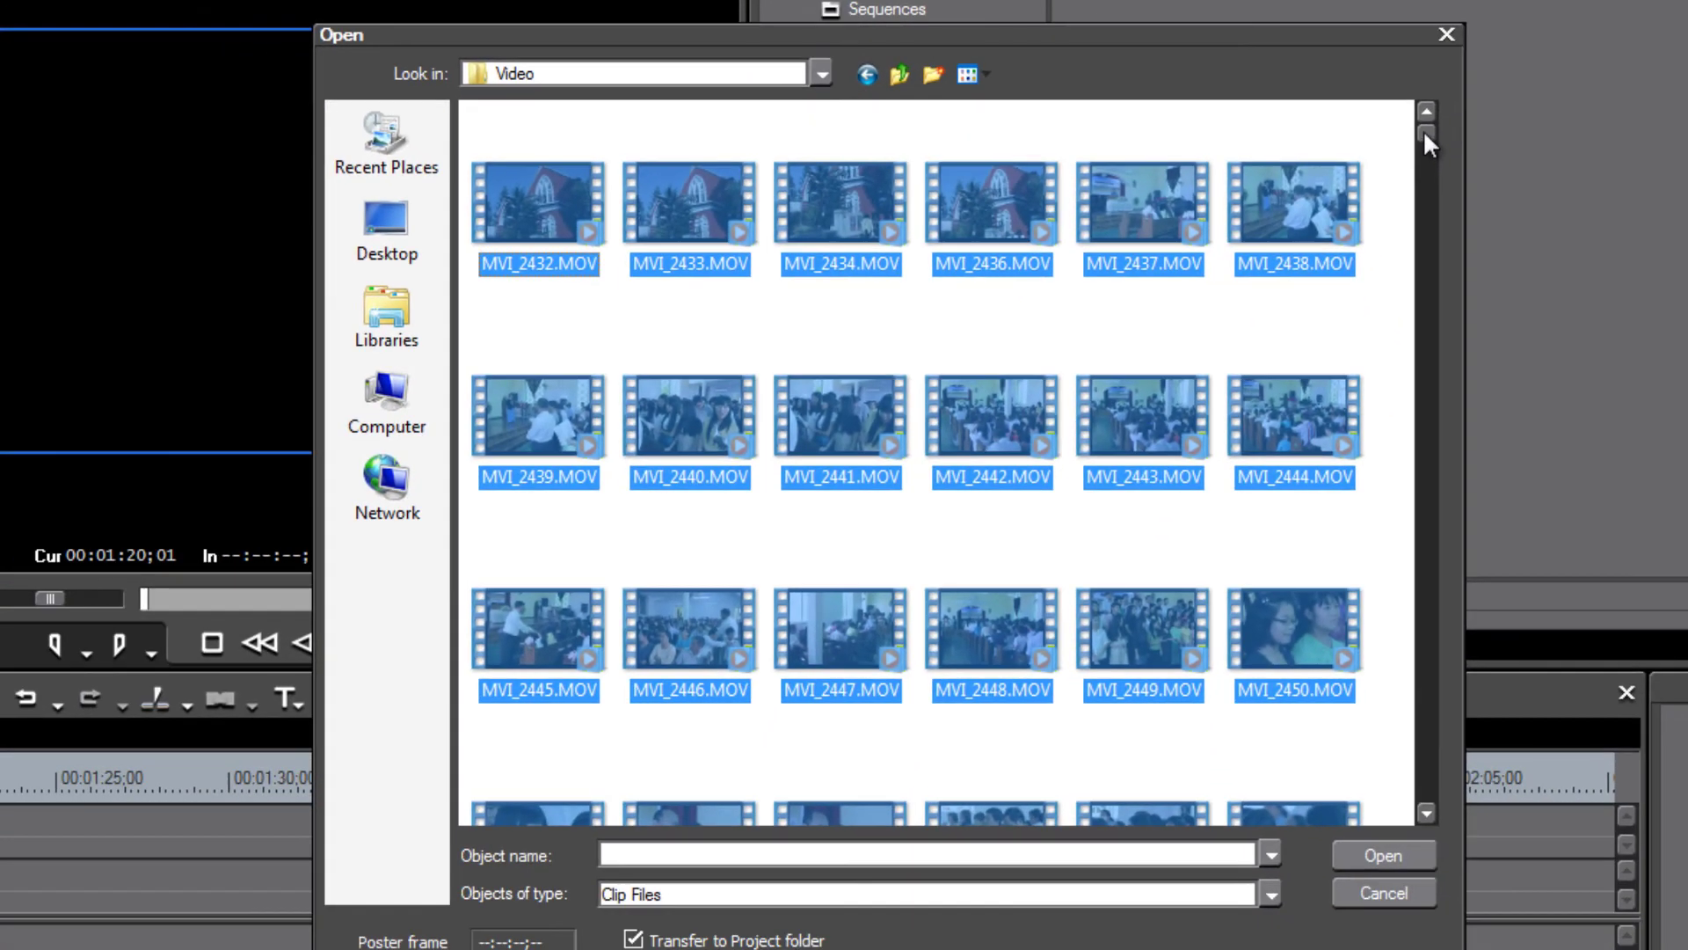
pyautogui.moveTo(1424, 130)
pyautogui.mouseDown()
pyautogui.moveTo(1427, 793)
pyautogui.moveTo(1412, 806)
pyautogui.mouseUp()
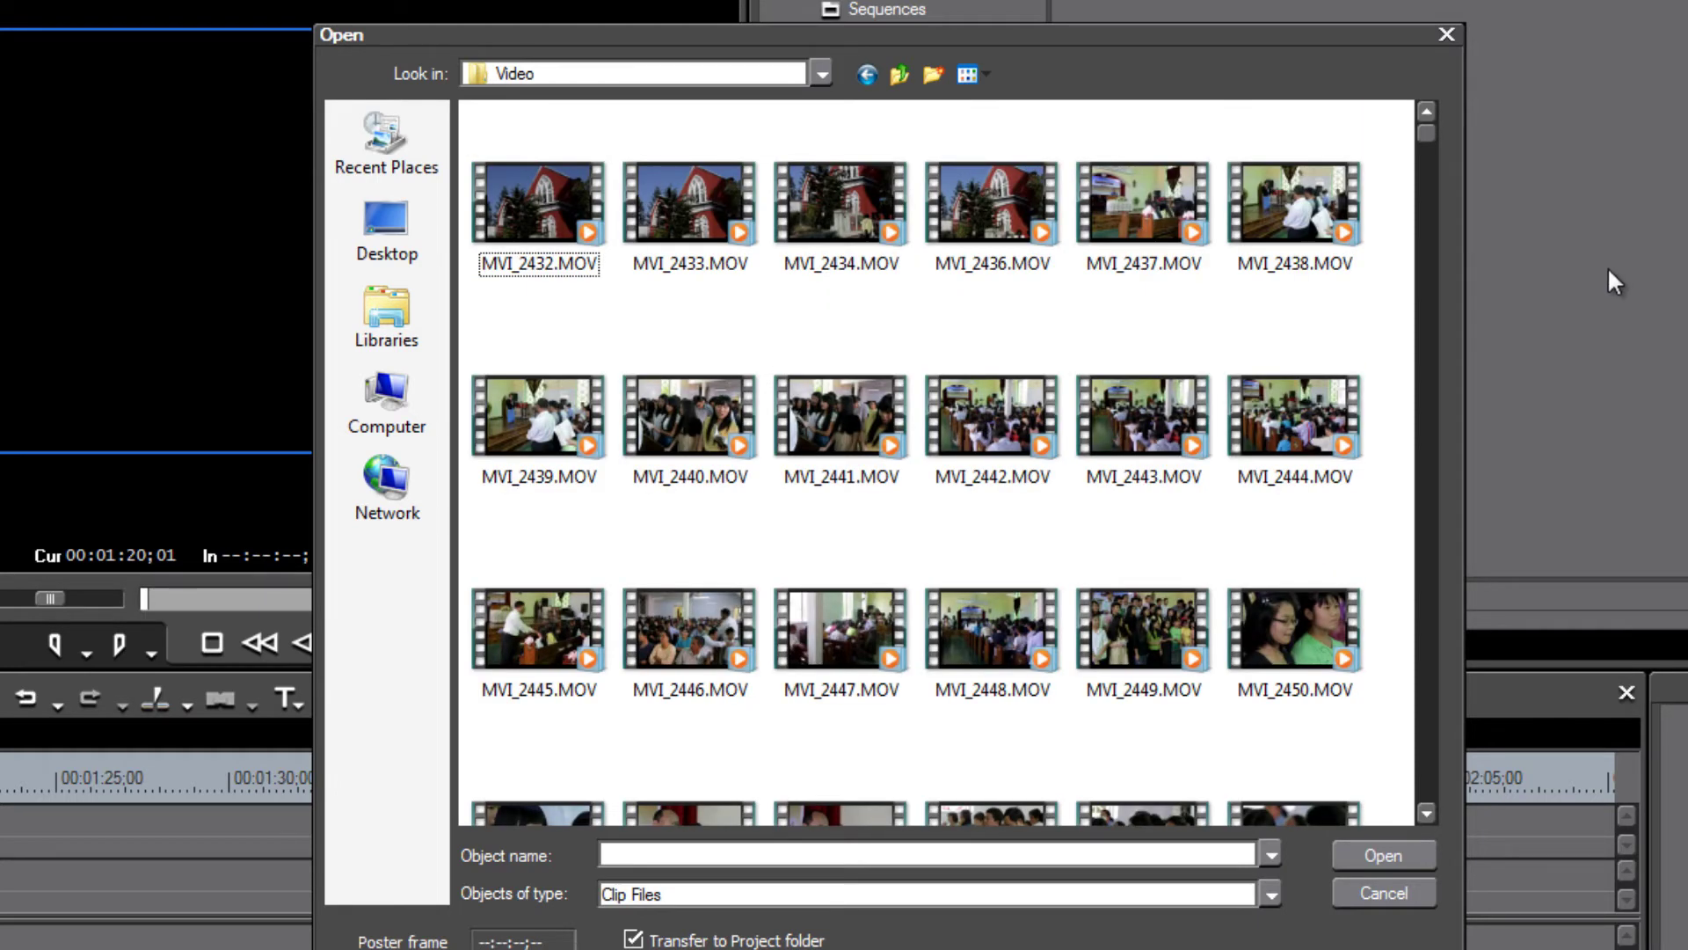
# Import clips MVI_2432.MOV through MVI_2438.MOV into the bin's root folder with Transfer to Project folder enabled
pyautogui.moveTo(542, 207)
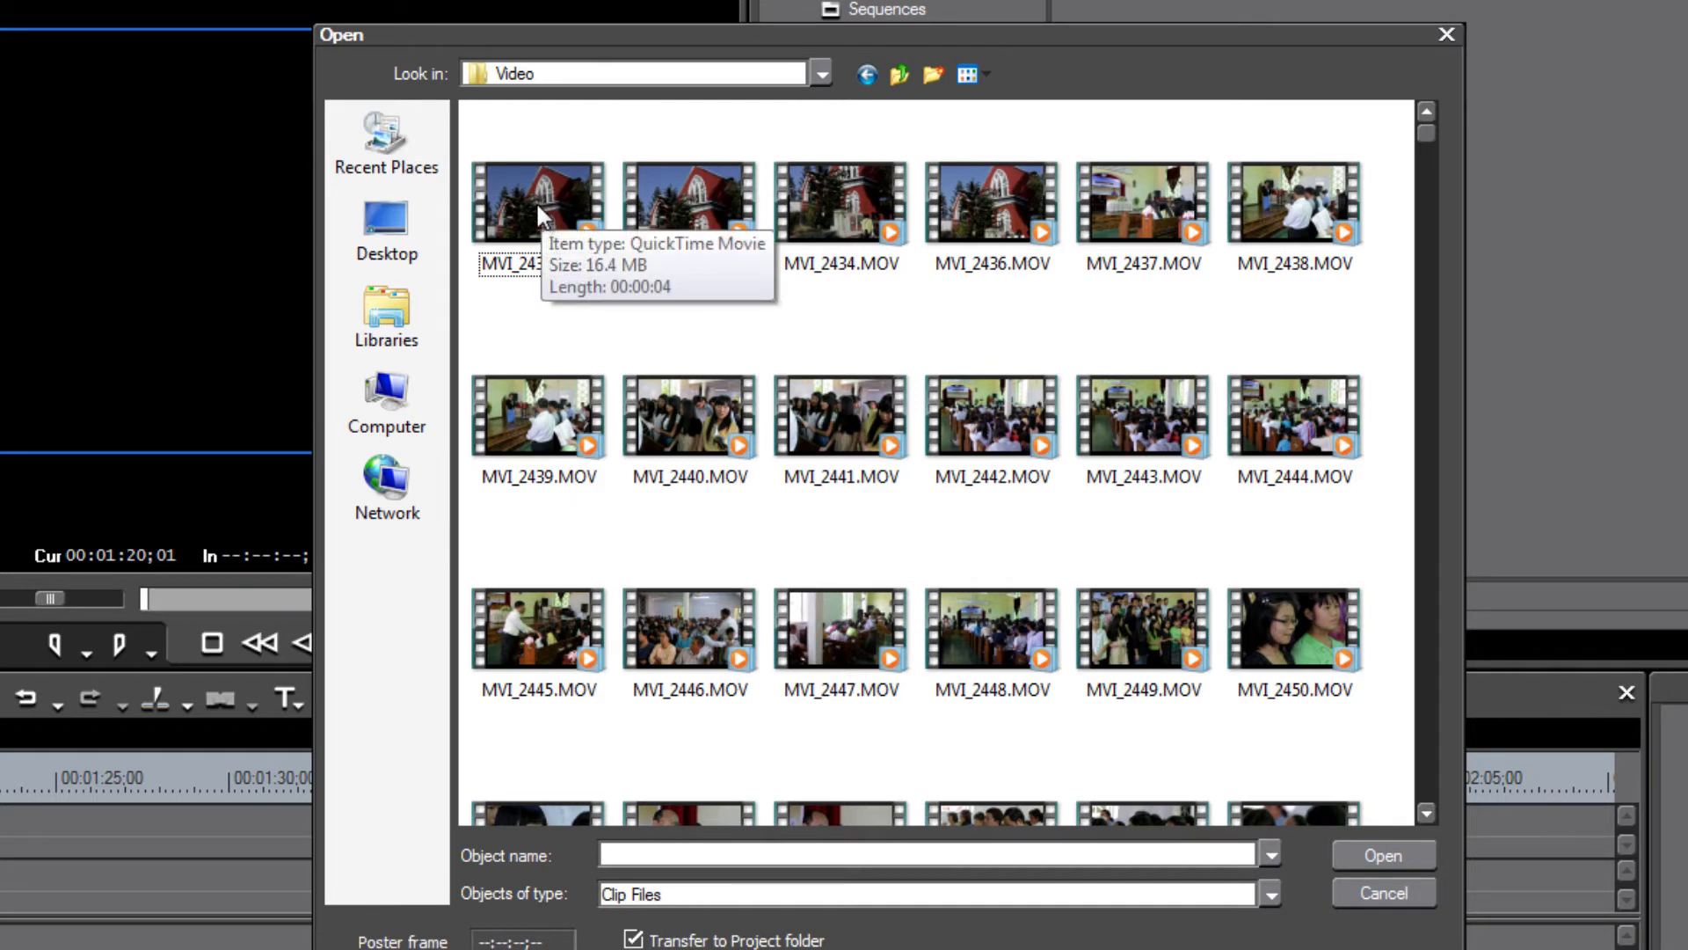
pyautogui.click(530, 193)
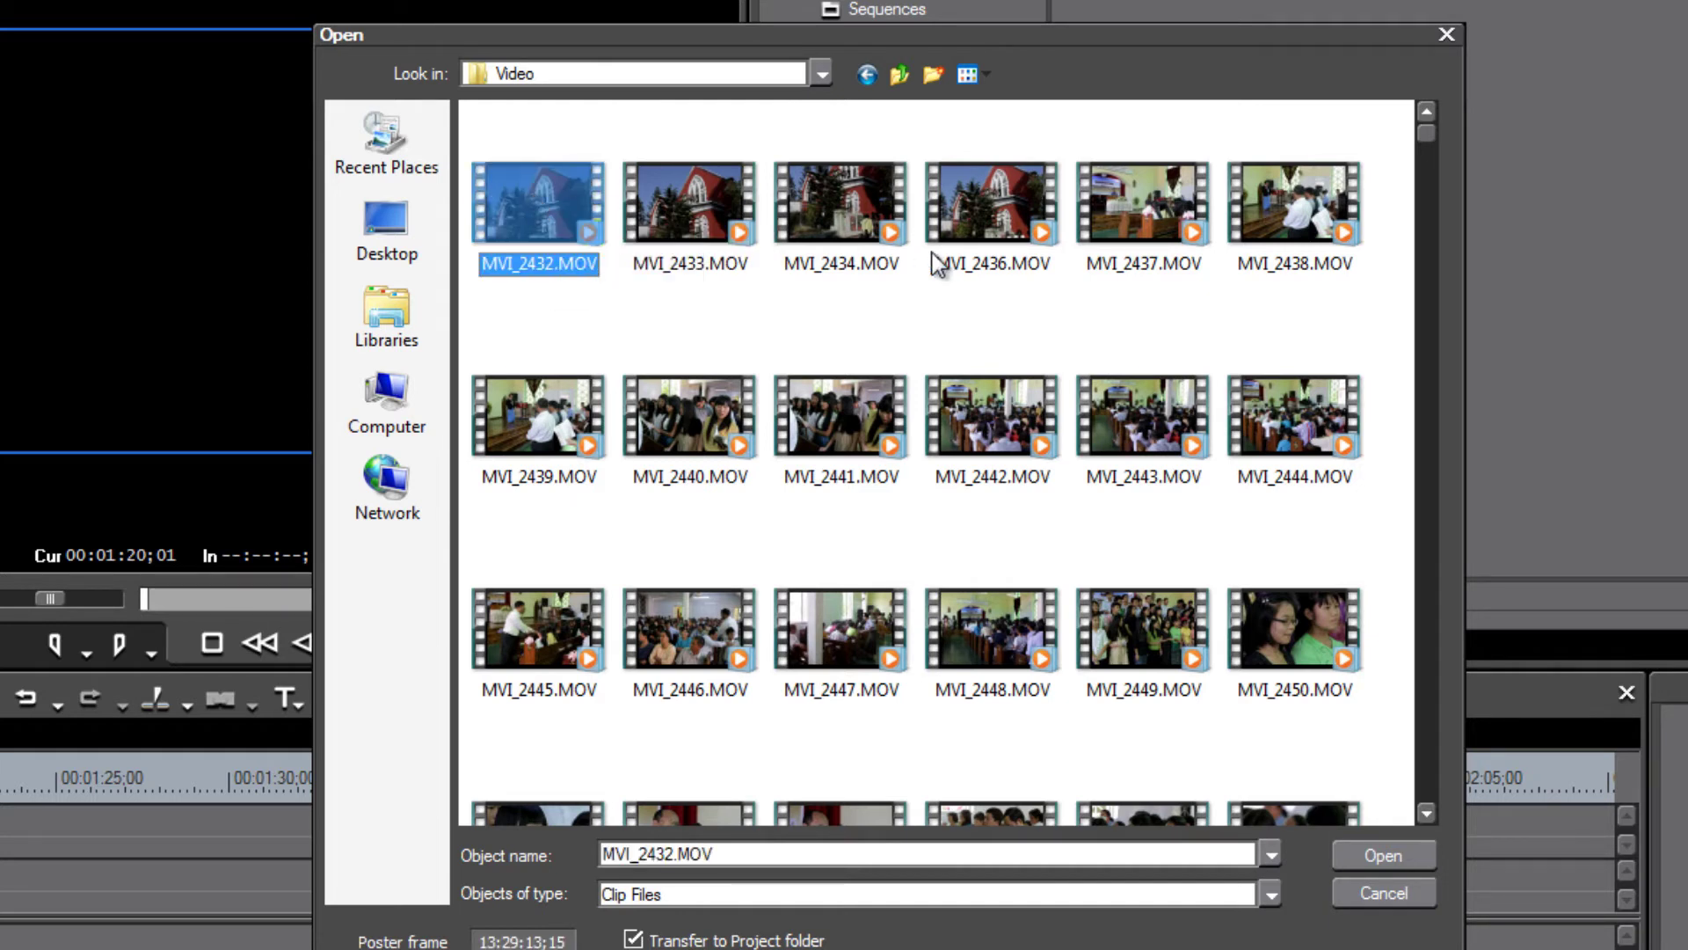
pyautogui.keyDown('shift'); pyautogui.click(1291, 196); pyautogui.keyUp('shift')
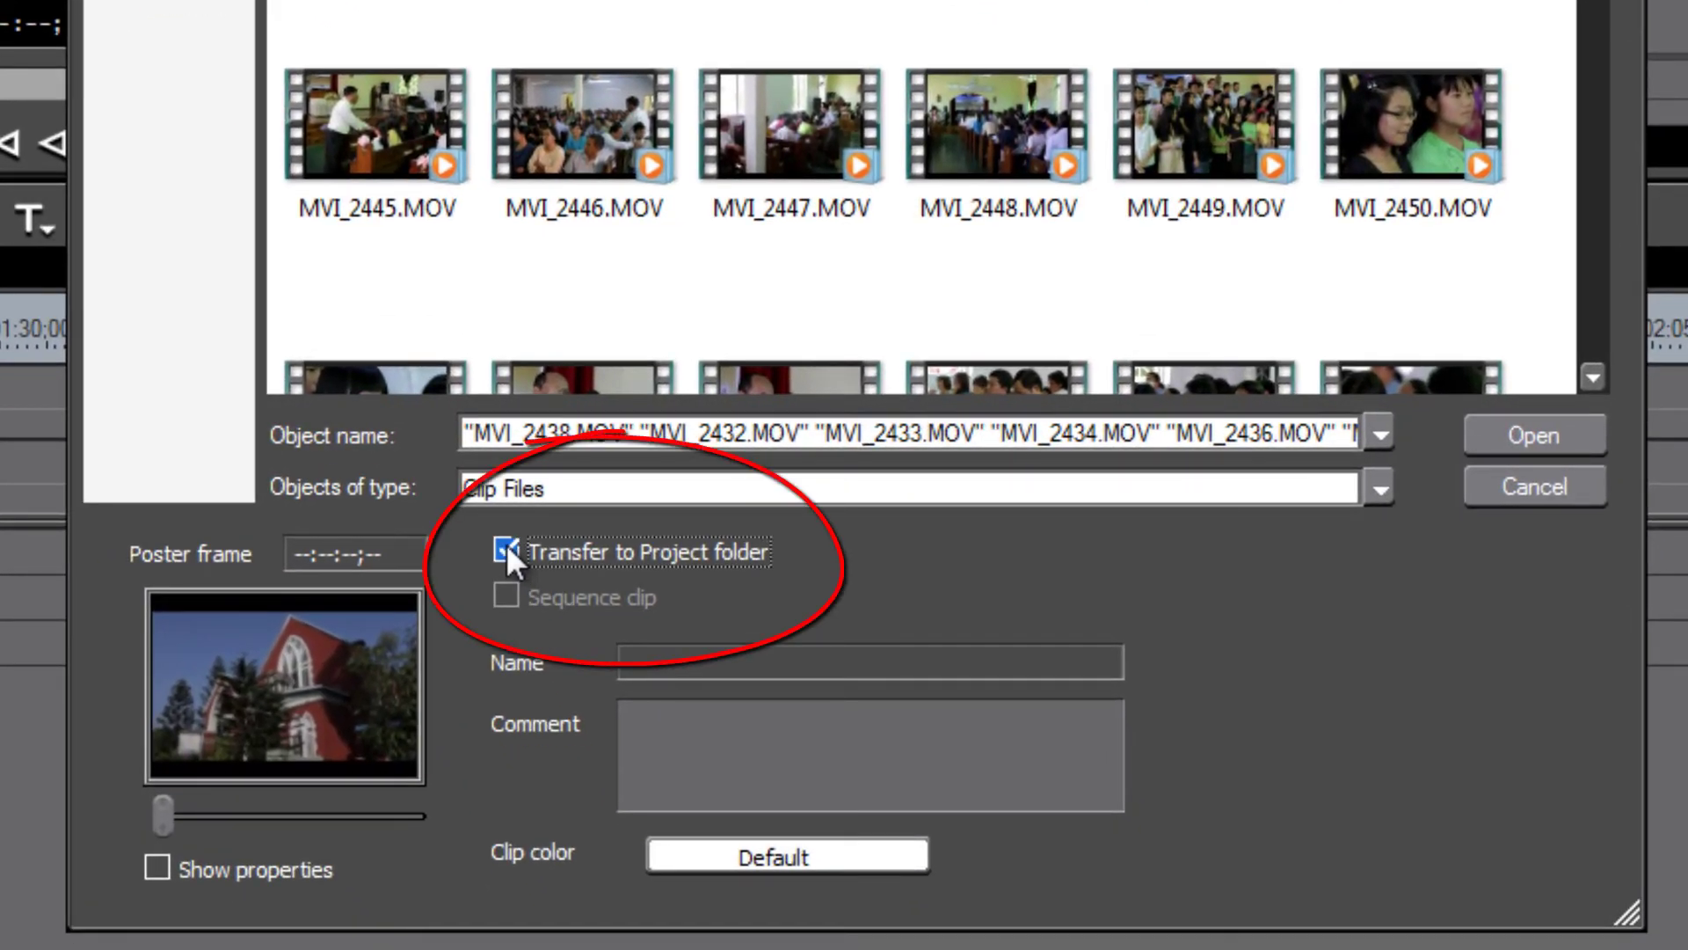
pyautogui.click(505, 545)
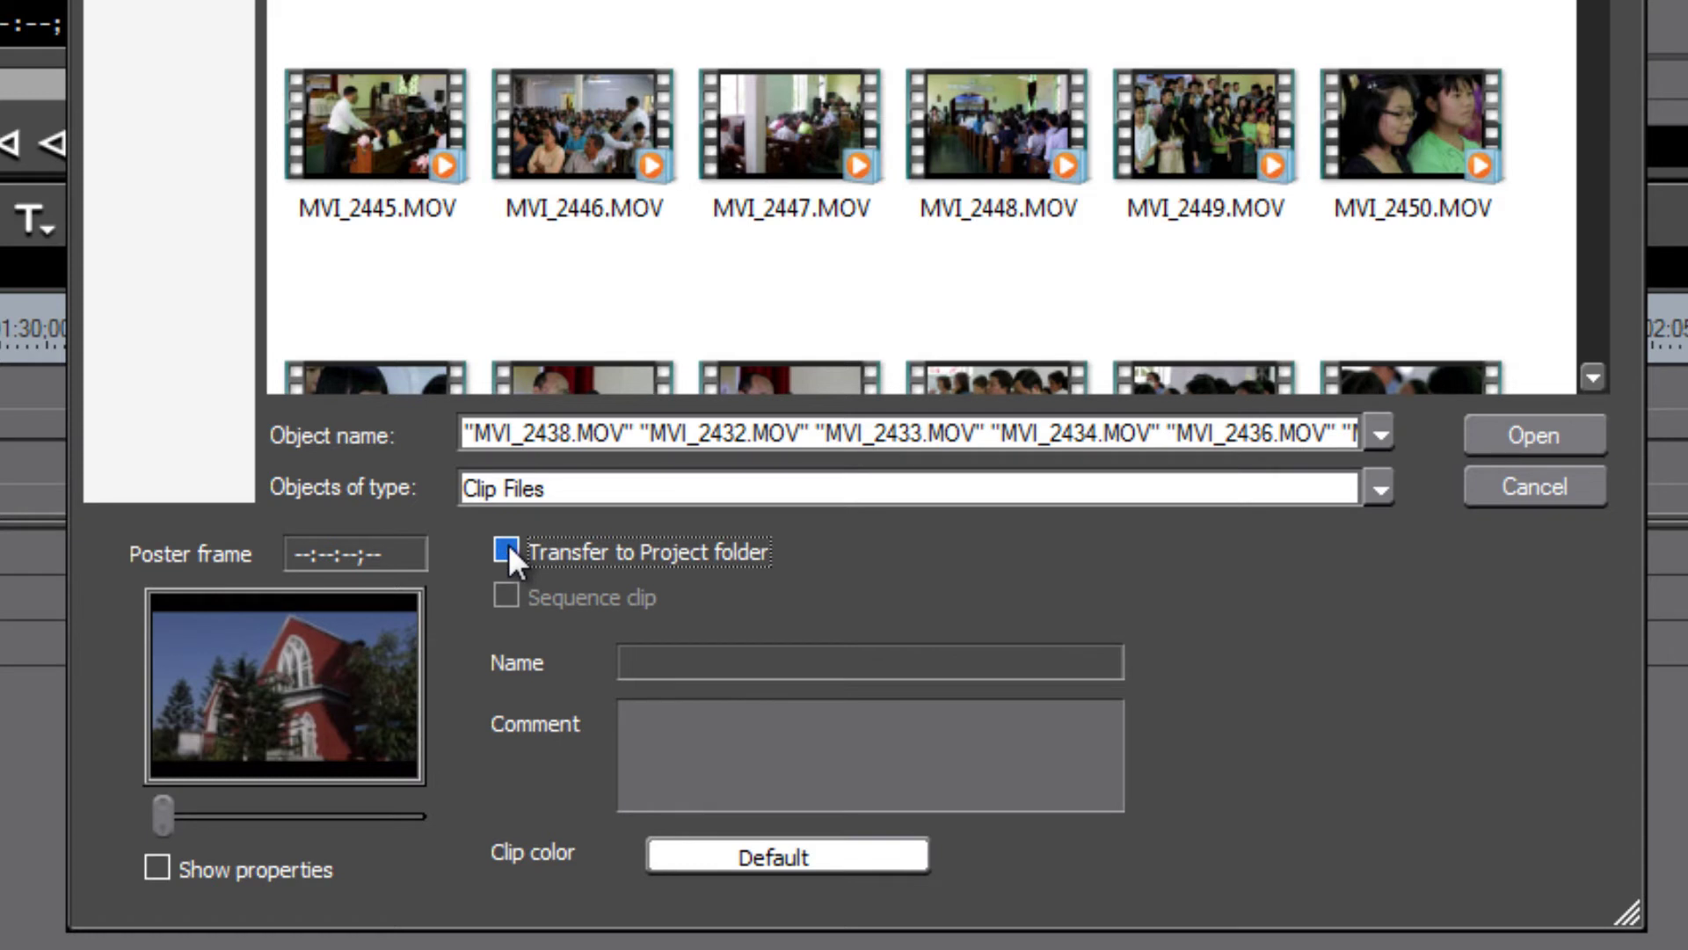
pyautogui.click(1537, 435)
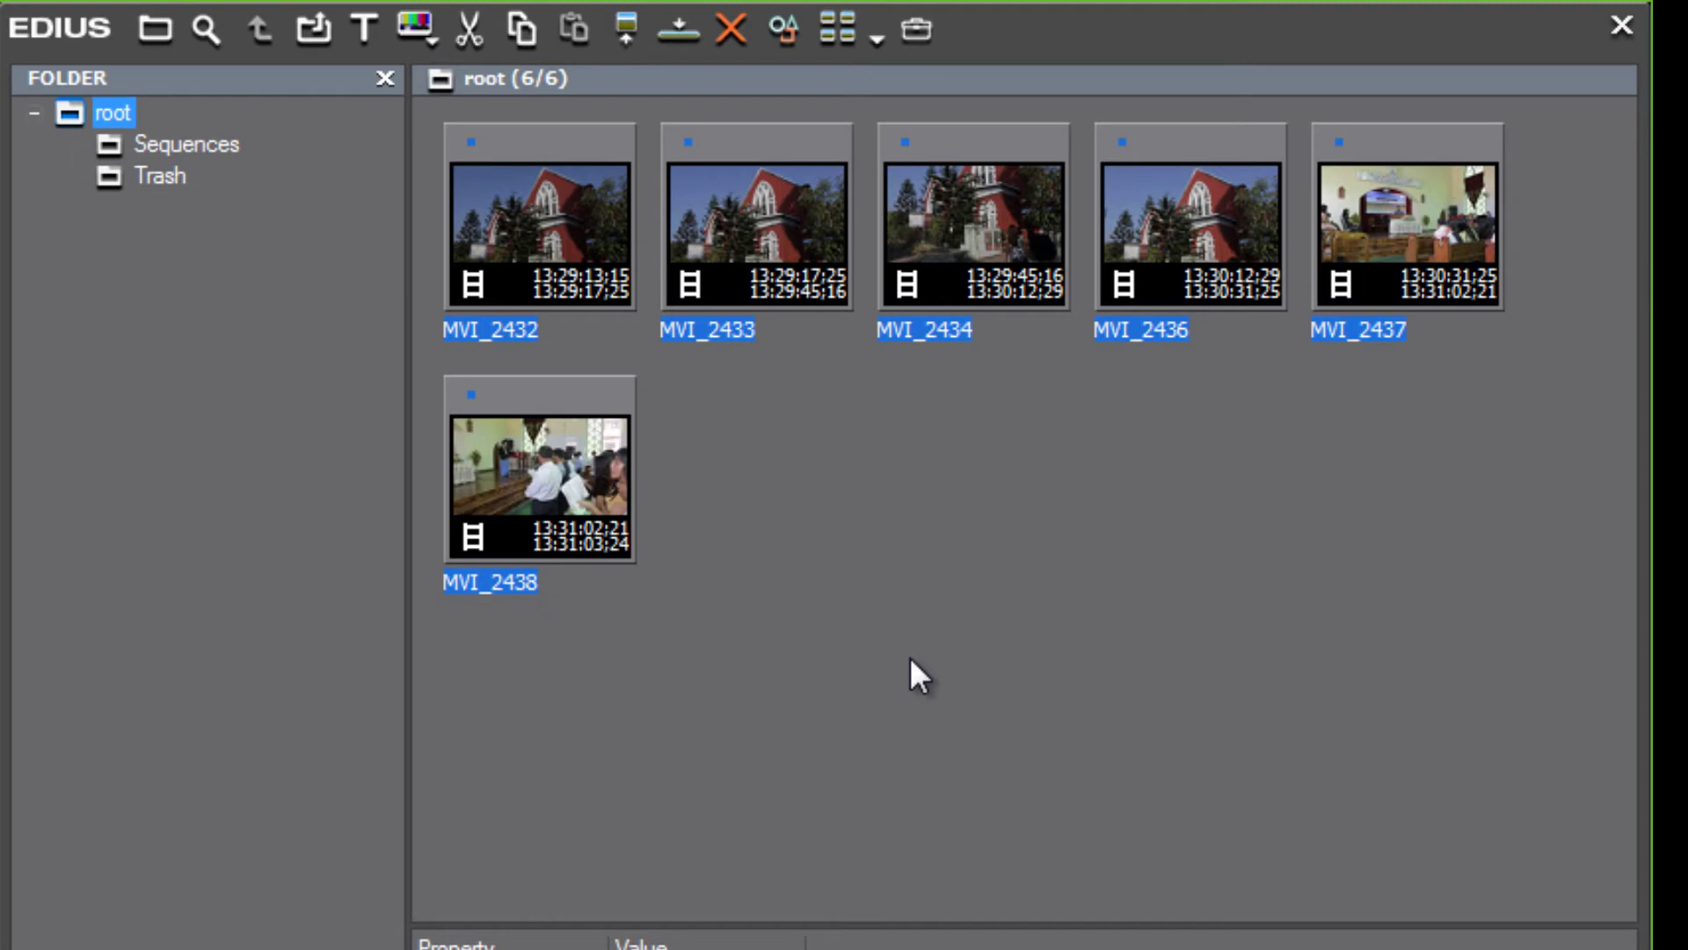
# Switch to Windows Explorer, open the Transferred folder under Edius Projects > Myanmar on drive E:, and show its files as thumbnails
pyautogui.press('super+e')
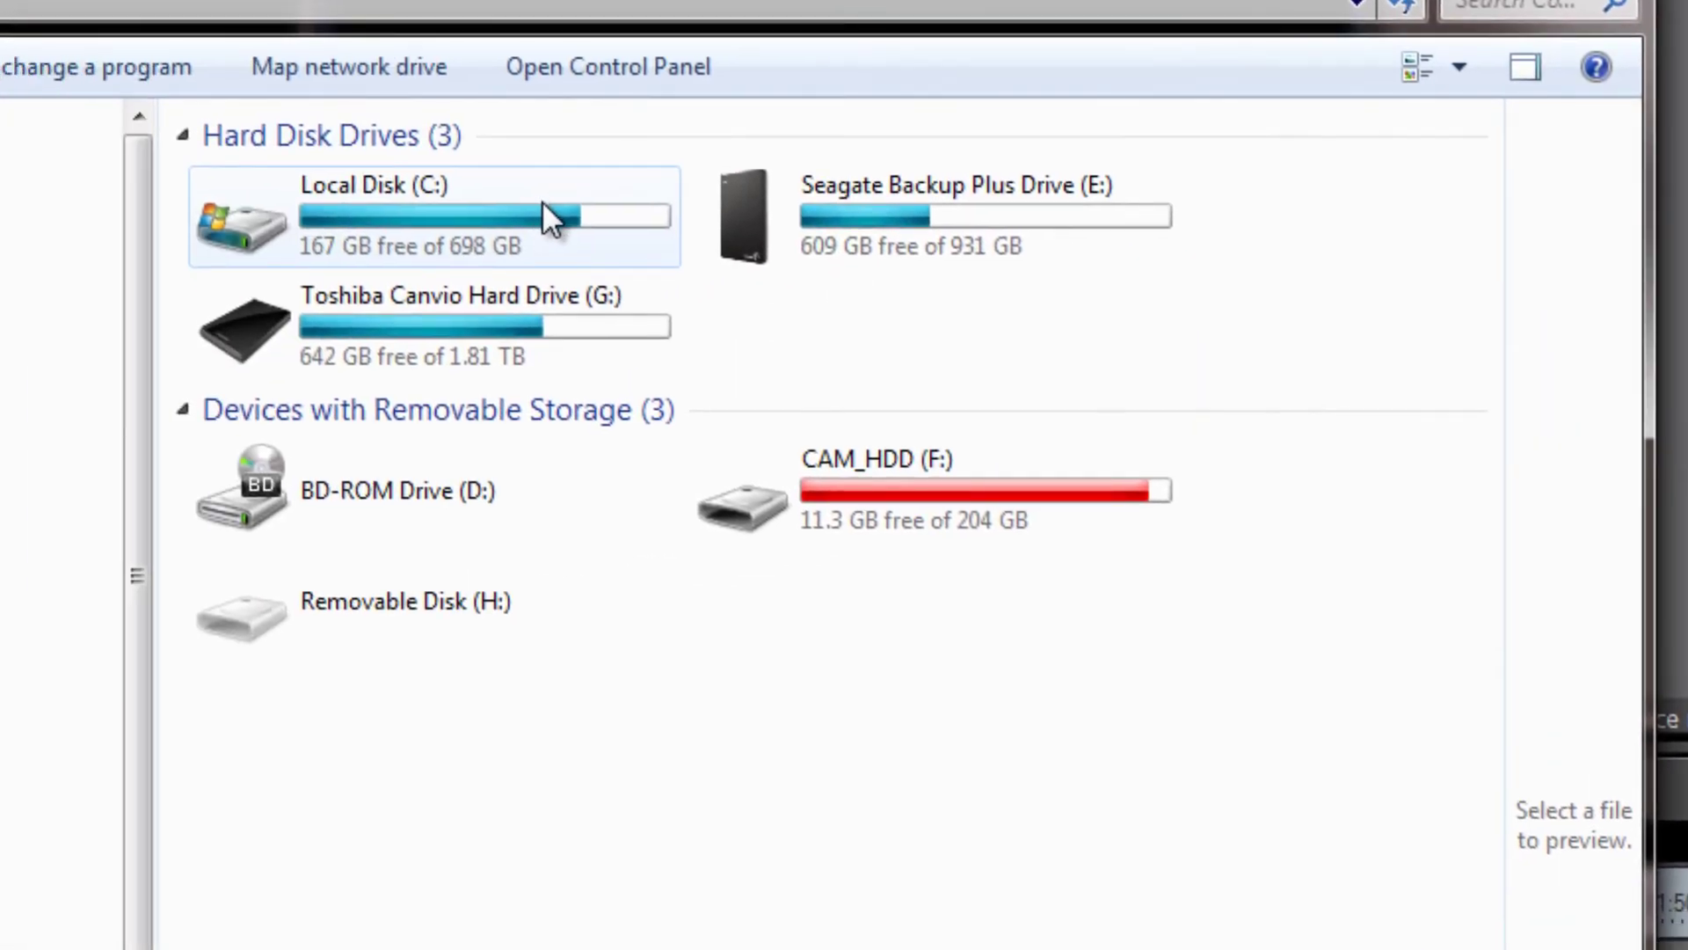
pyautogui.doubleClick(877, 214)
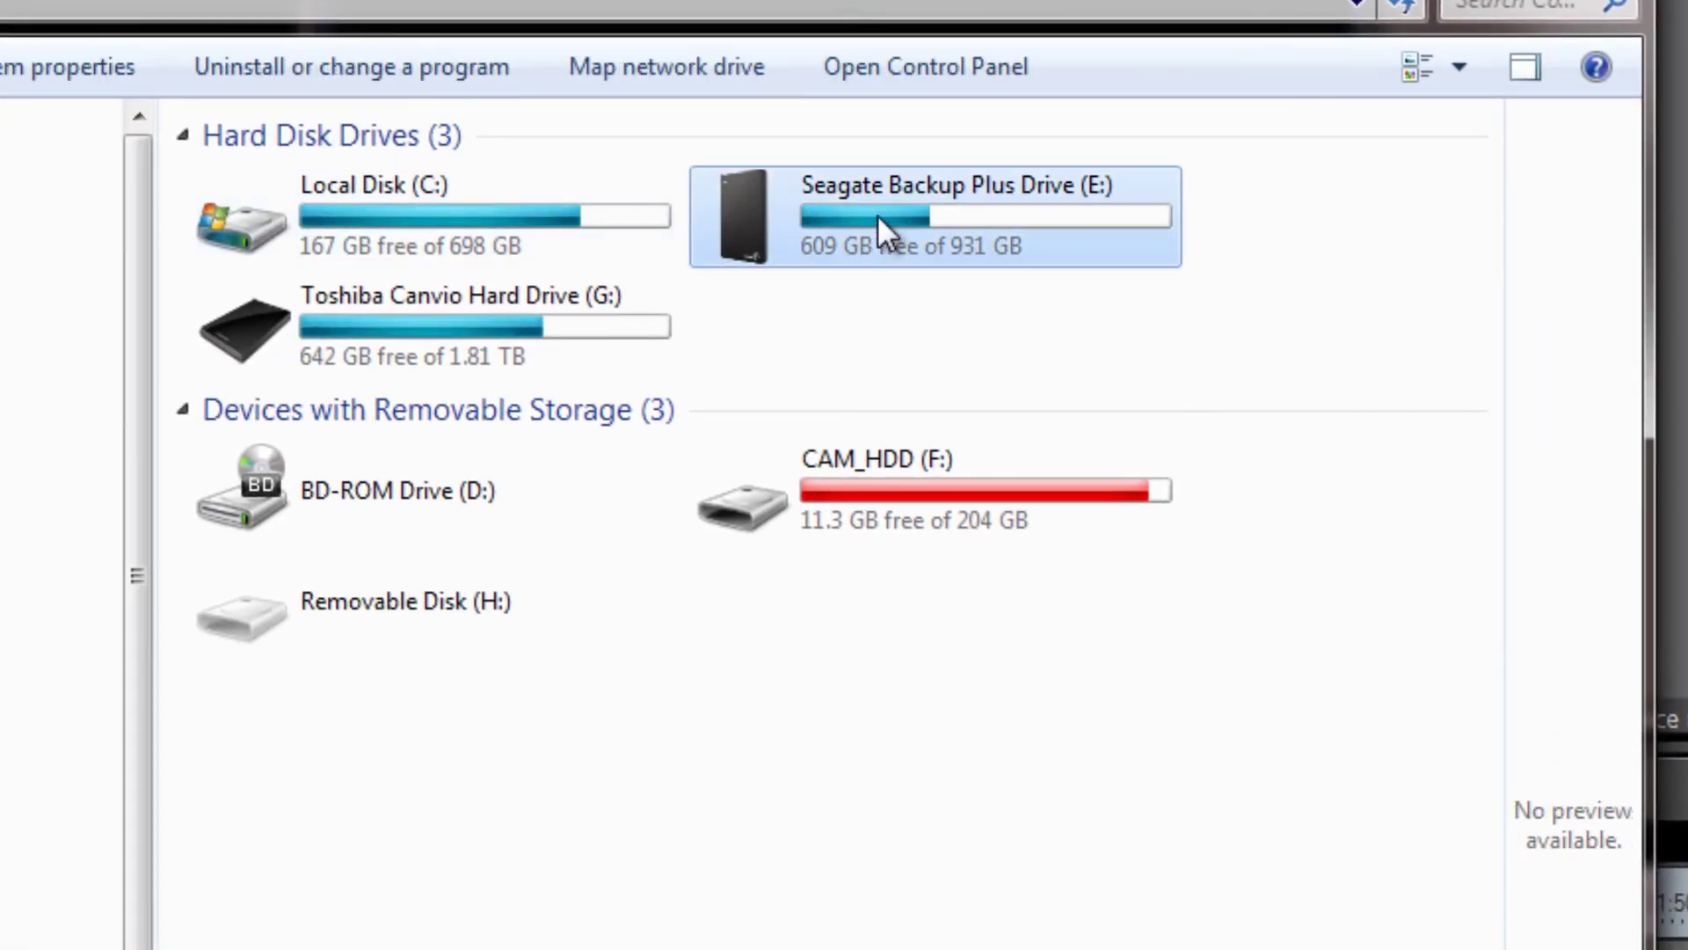
pyautogui.doubleClick(309, 306)
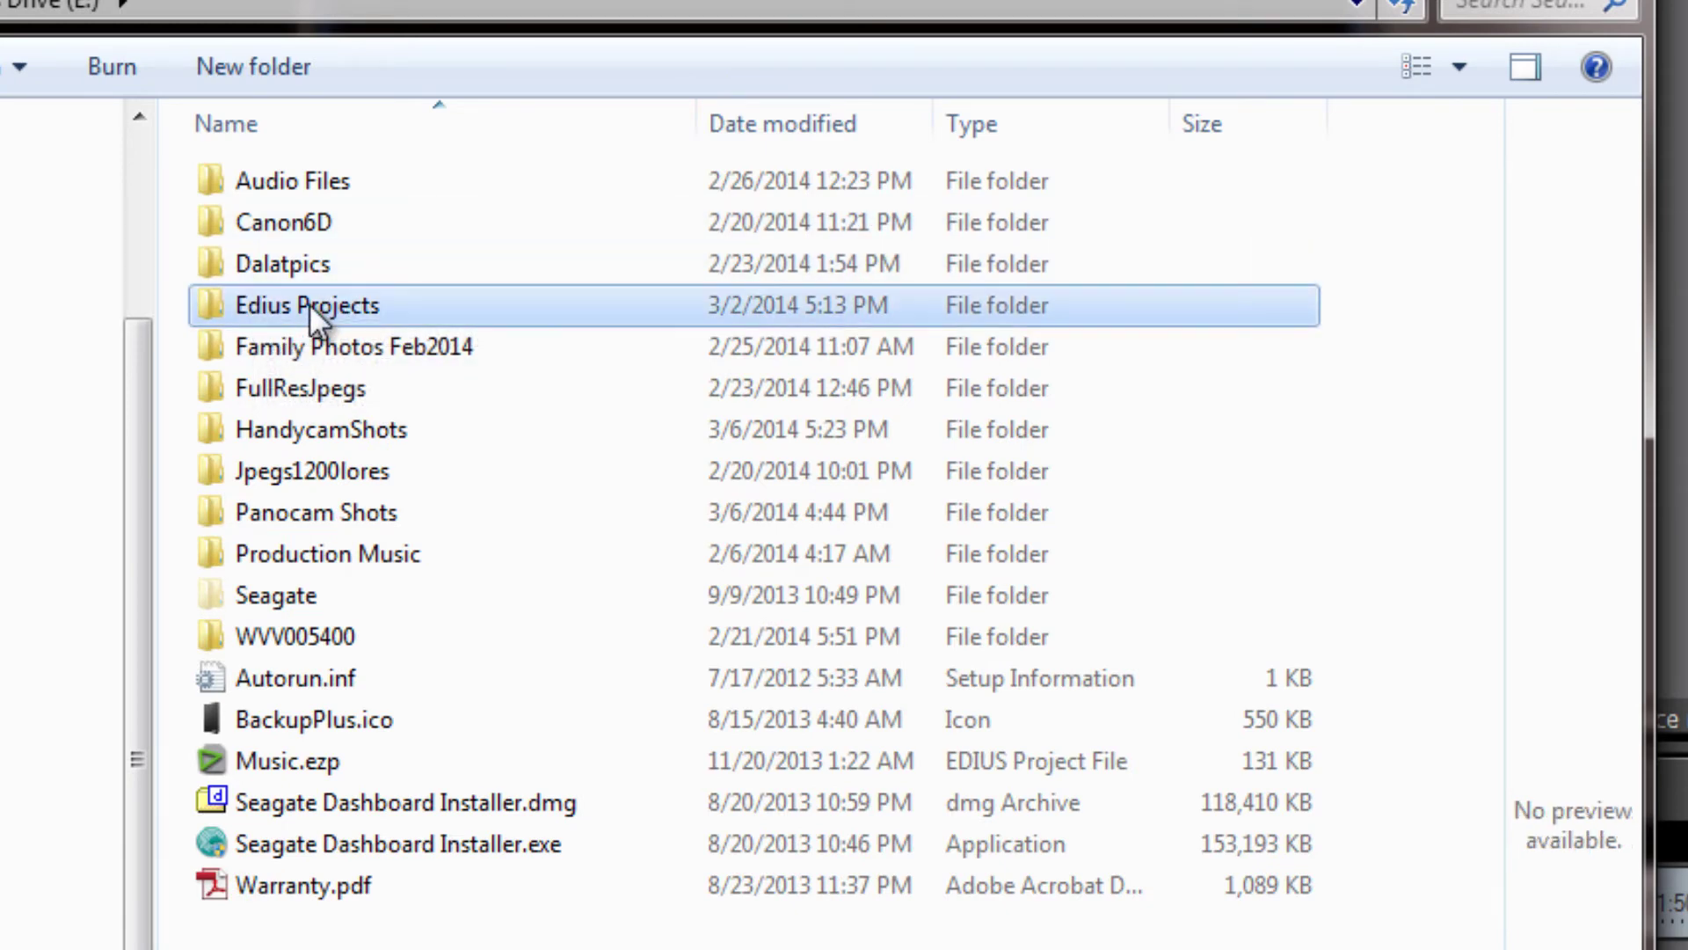
pyautogui.click(251, 180)
pyautogui.doubleClick(252, 180)
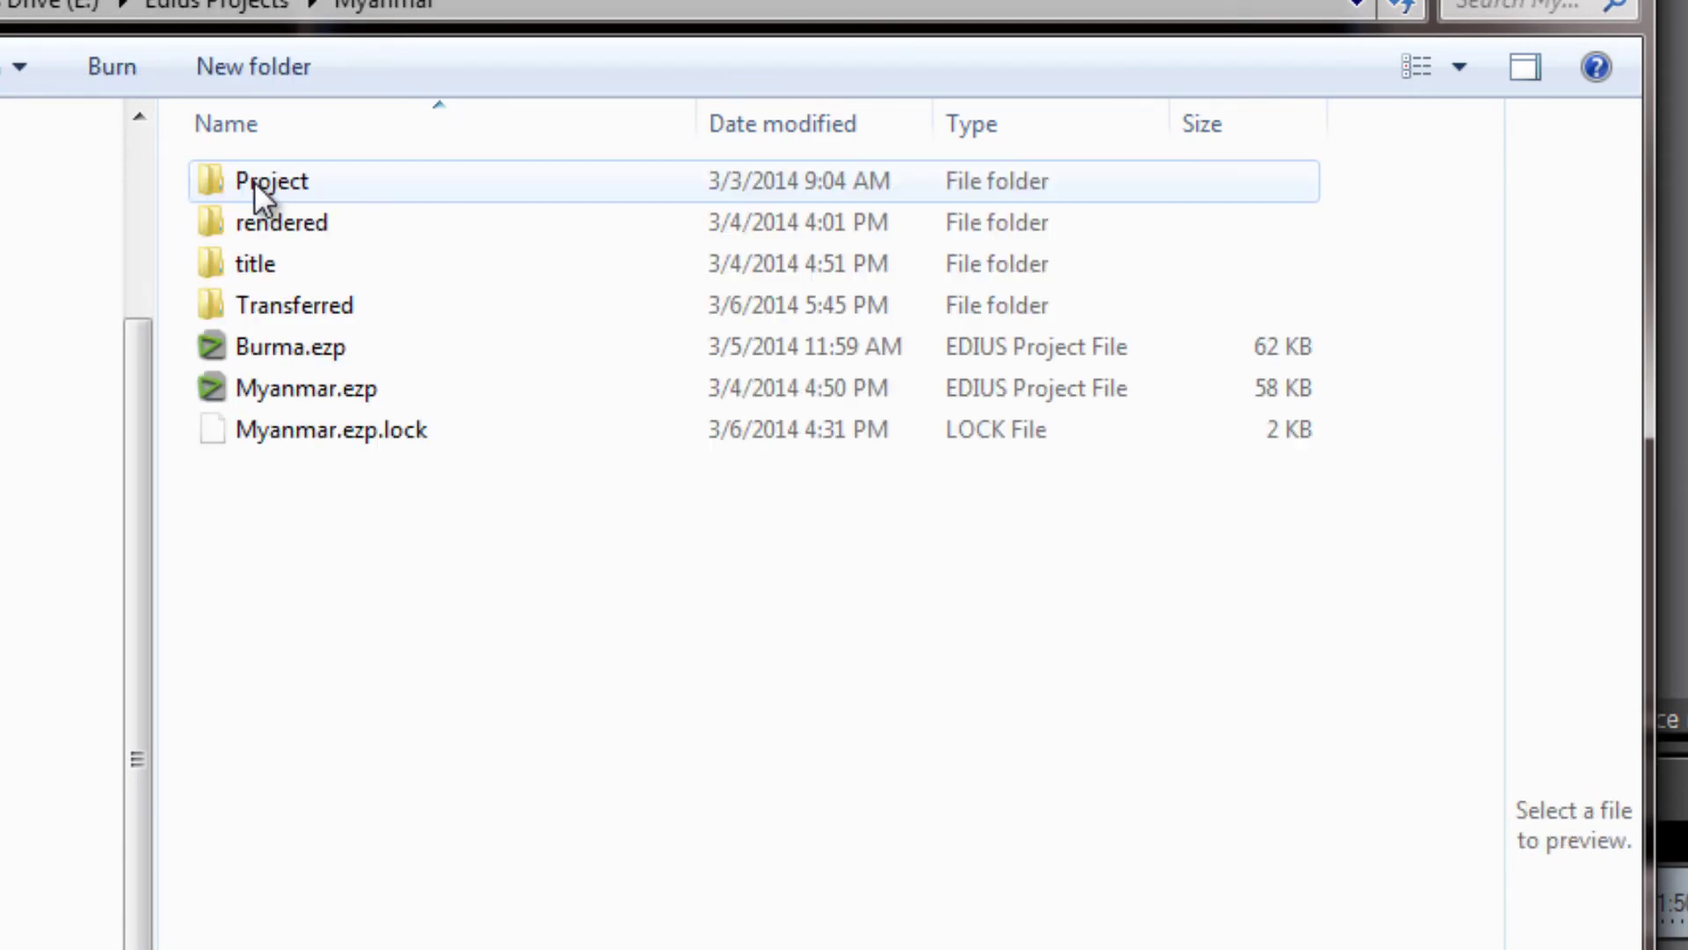
pyautogui.doubleClick(311, 305)
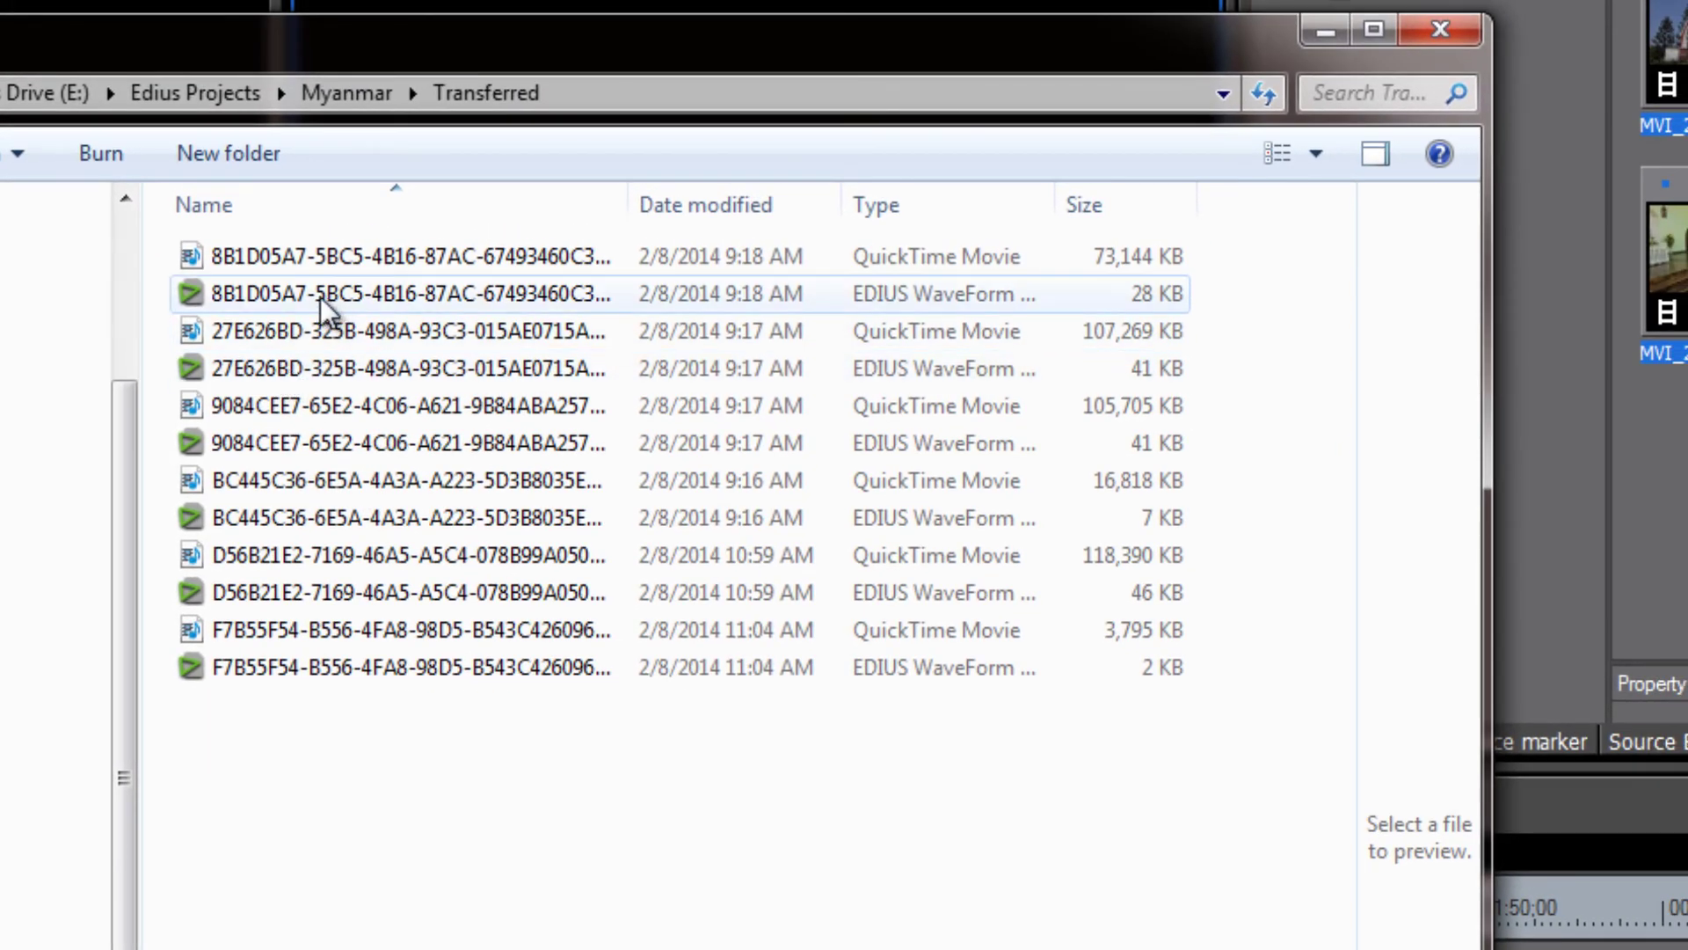
pyautogui.click(1316, 154)
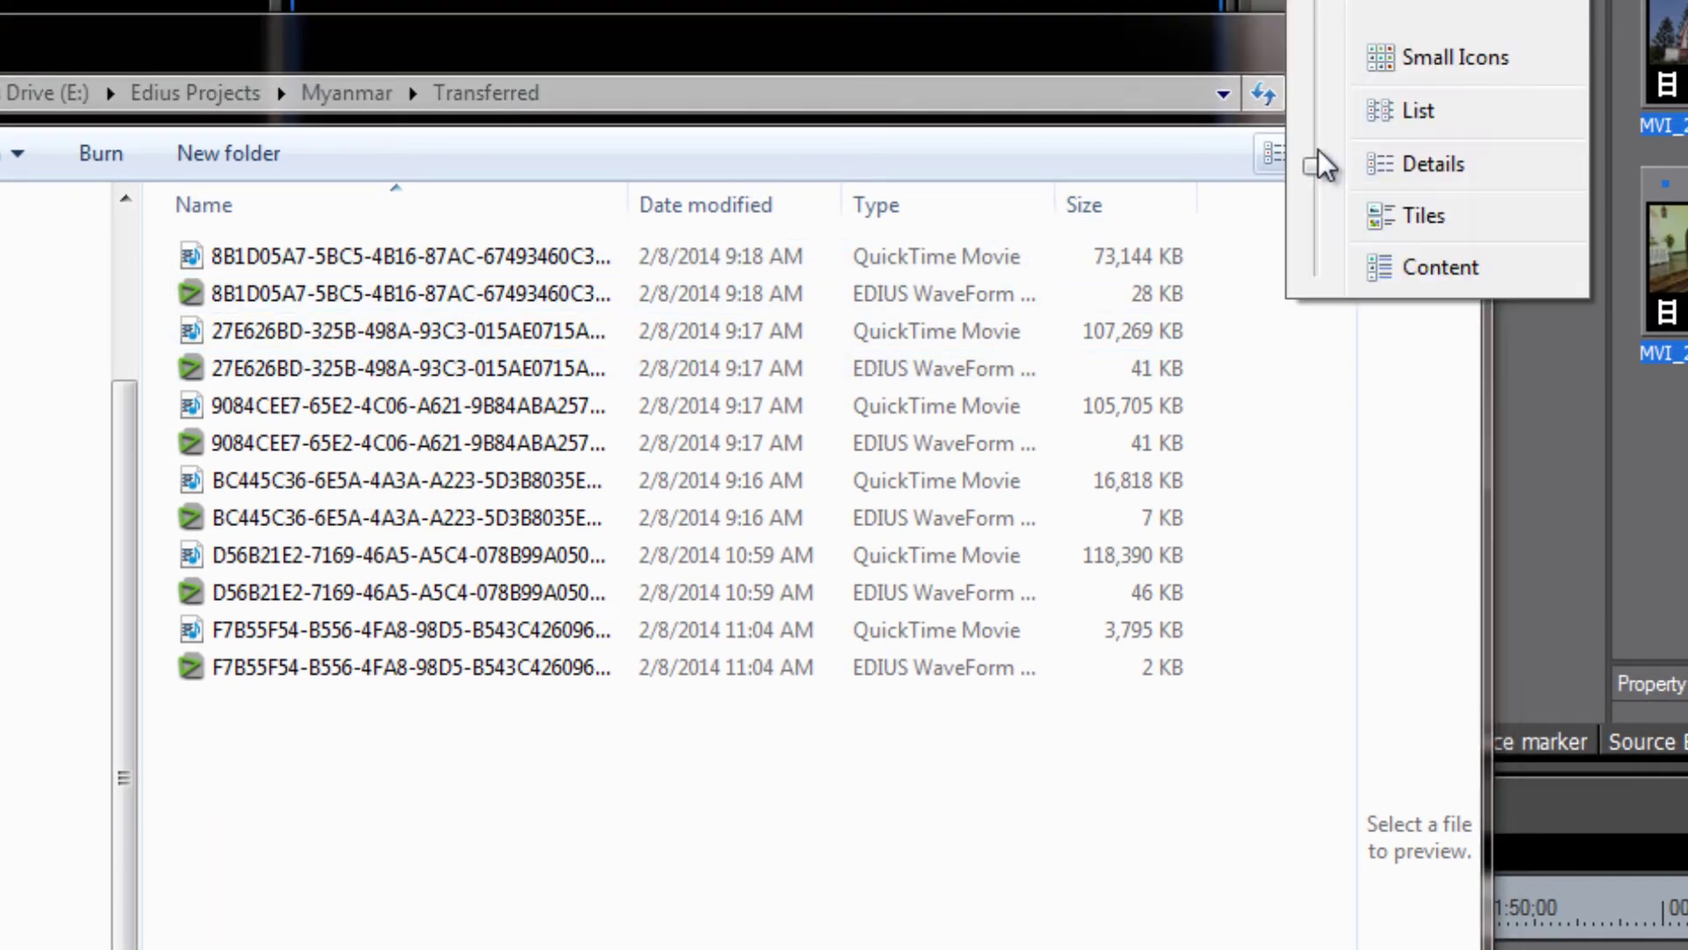
pyautogui.click(1447, 9)
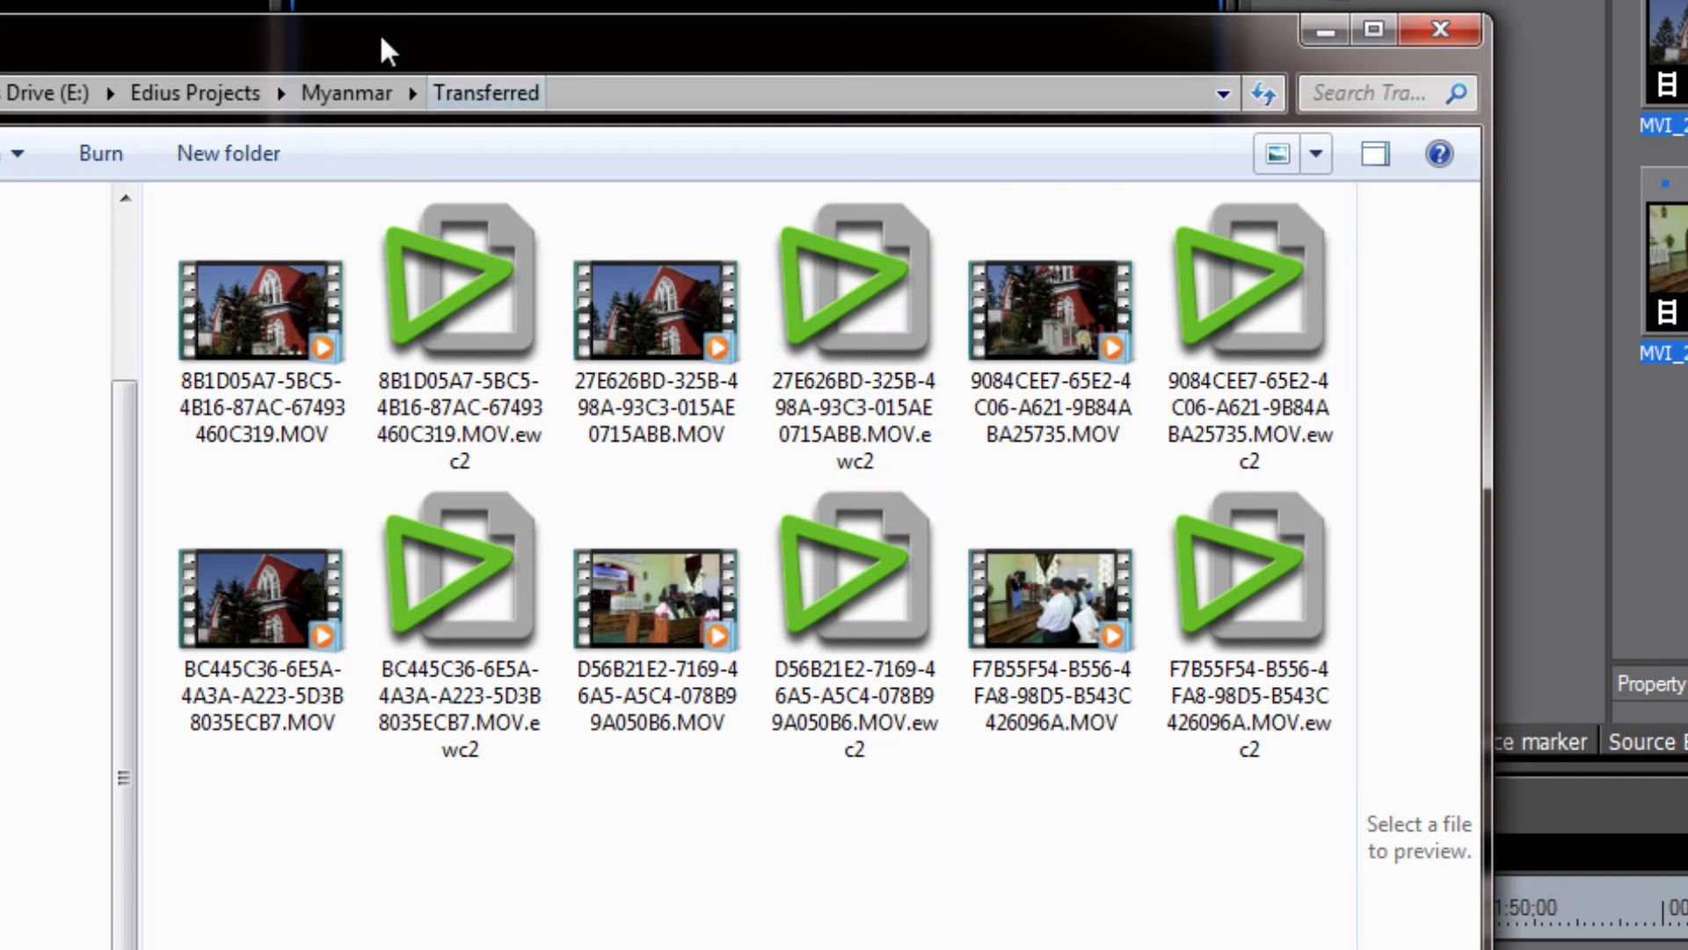
# Go back up to drive E: and examine the original clips in the Canon6D > Video folder
pyautogui.click(334, 93)
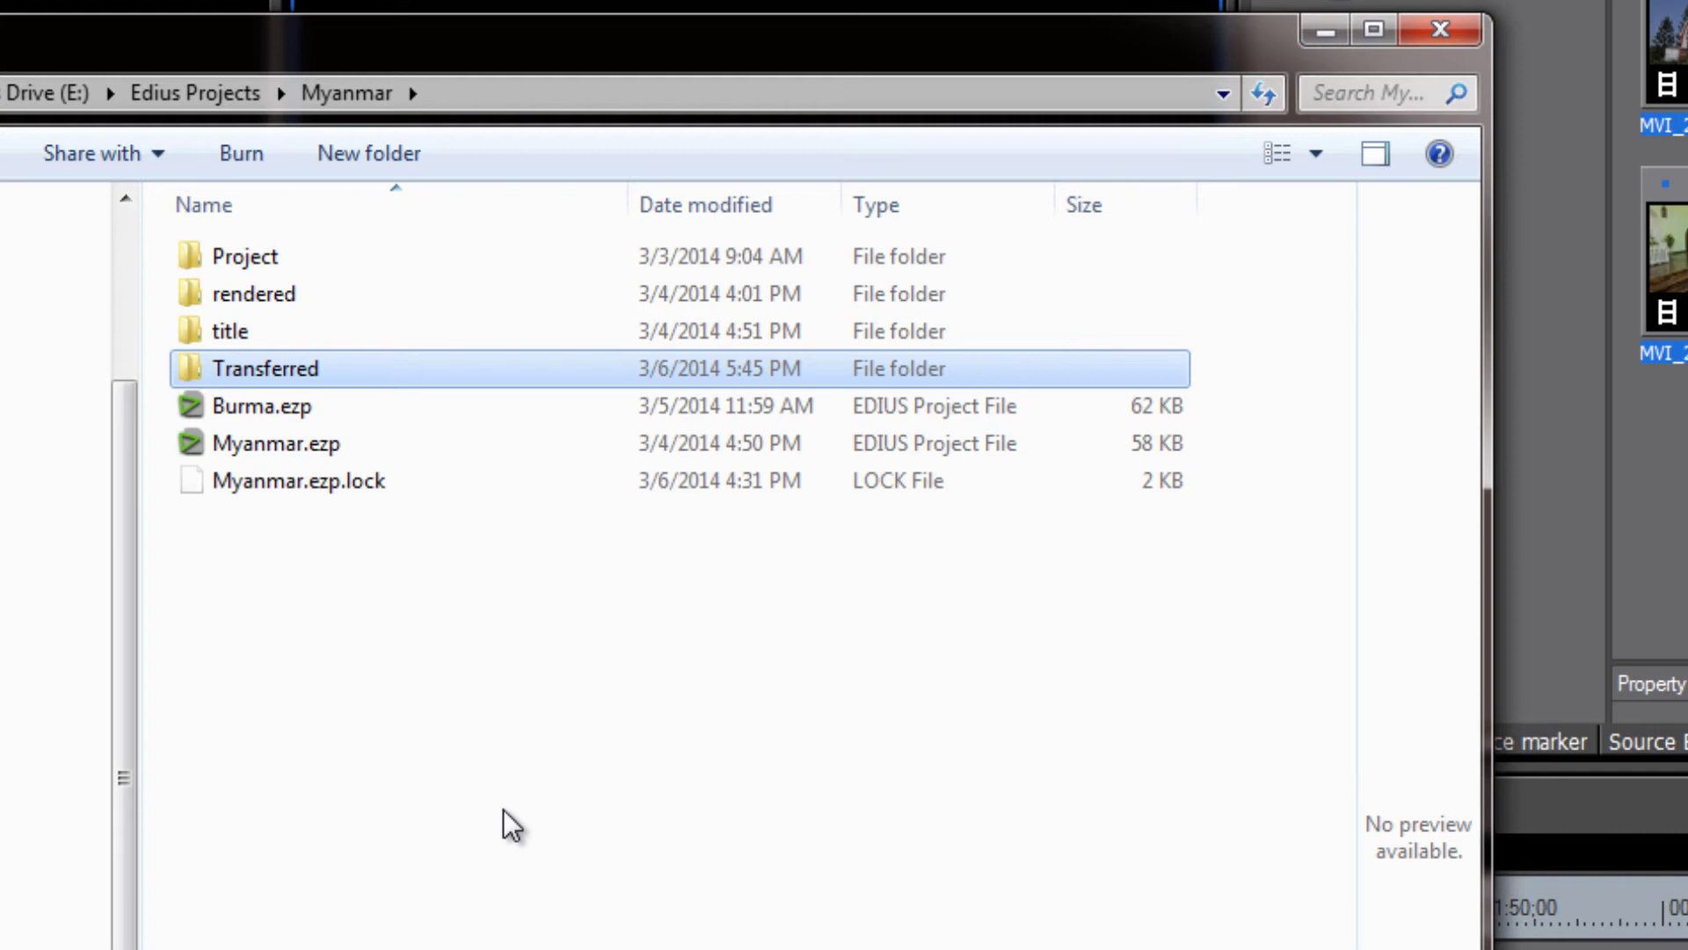
pyautogui.click(181, 91)
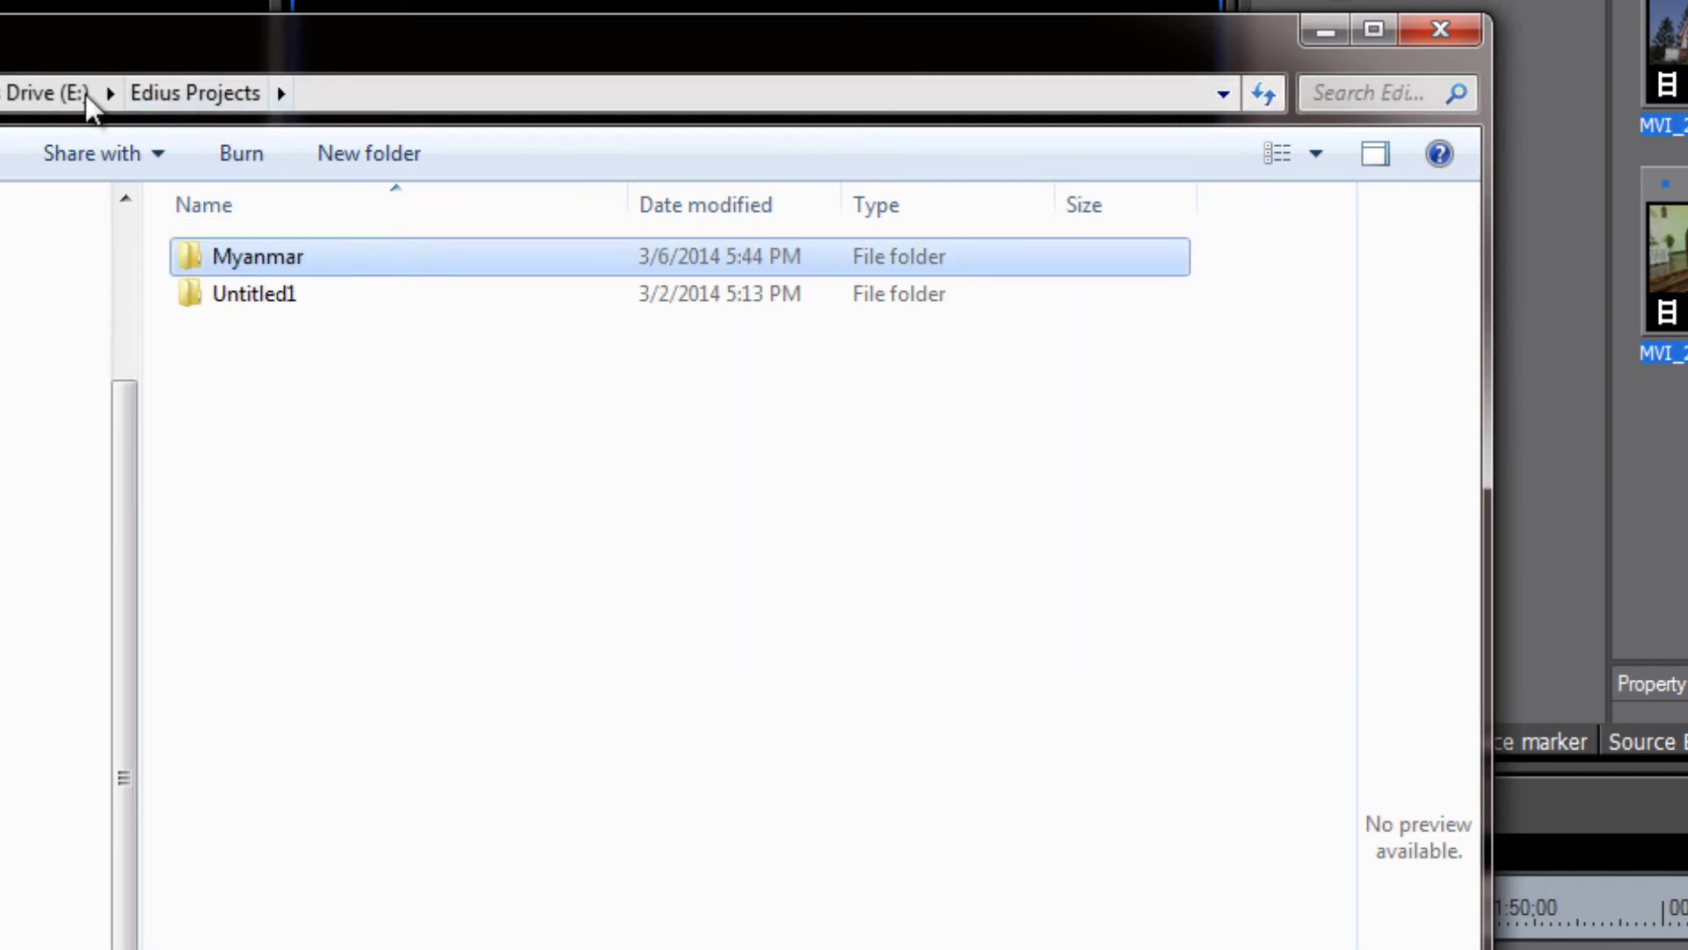
pyautogui.click(35, 91)
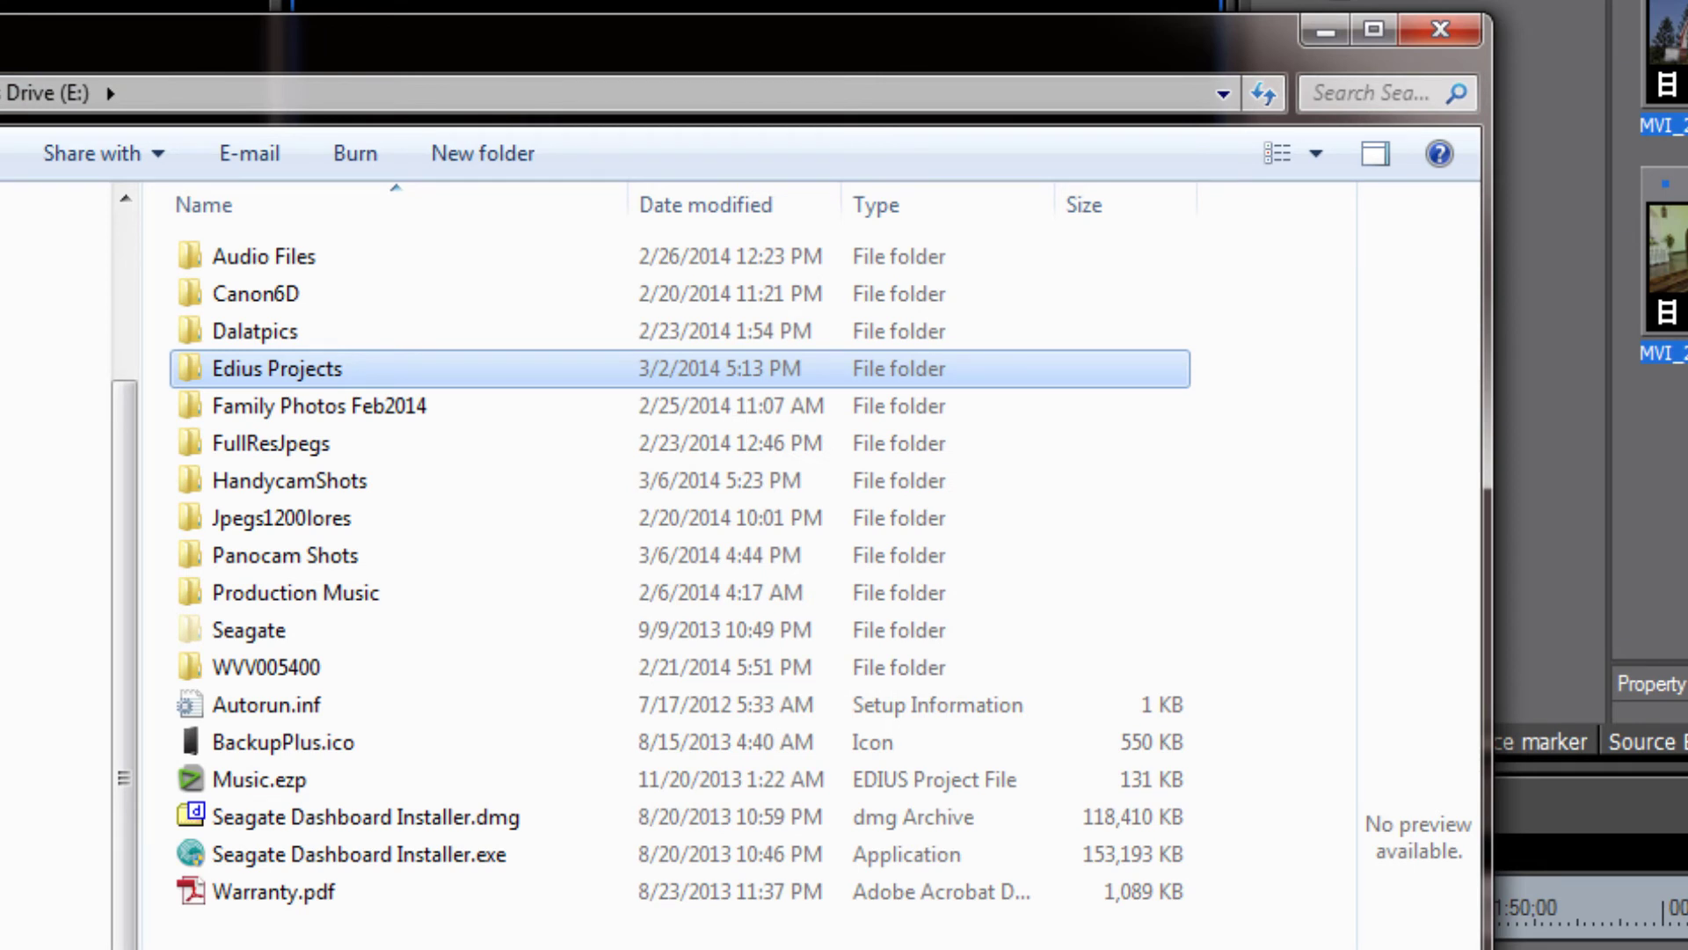
pyautogui.click(195, 297)
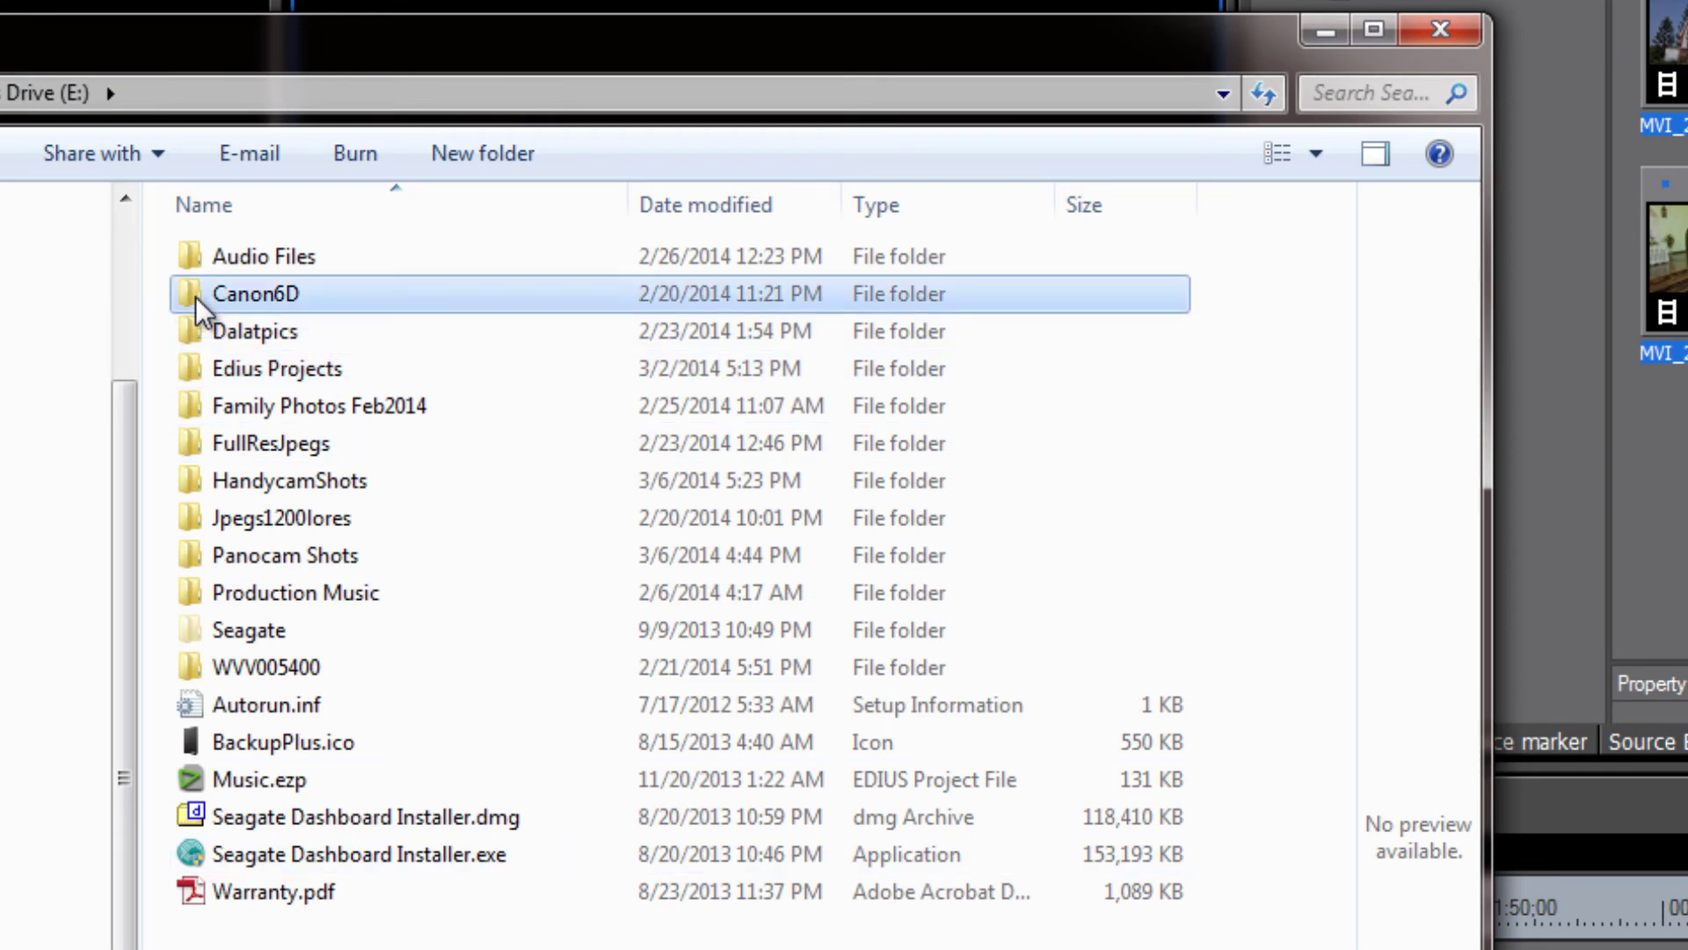
pyautogui.doubleClick(195, 294)
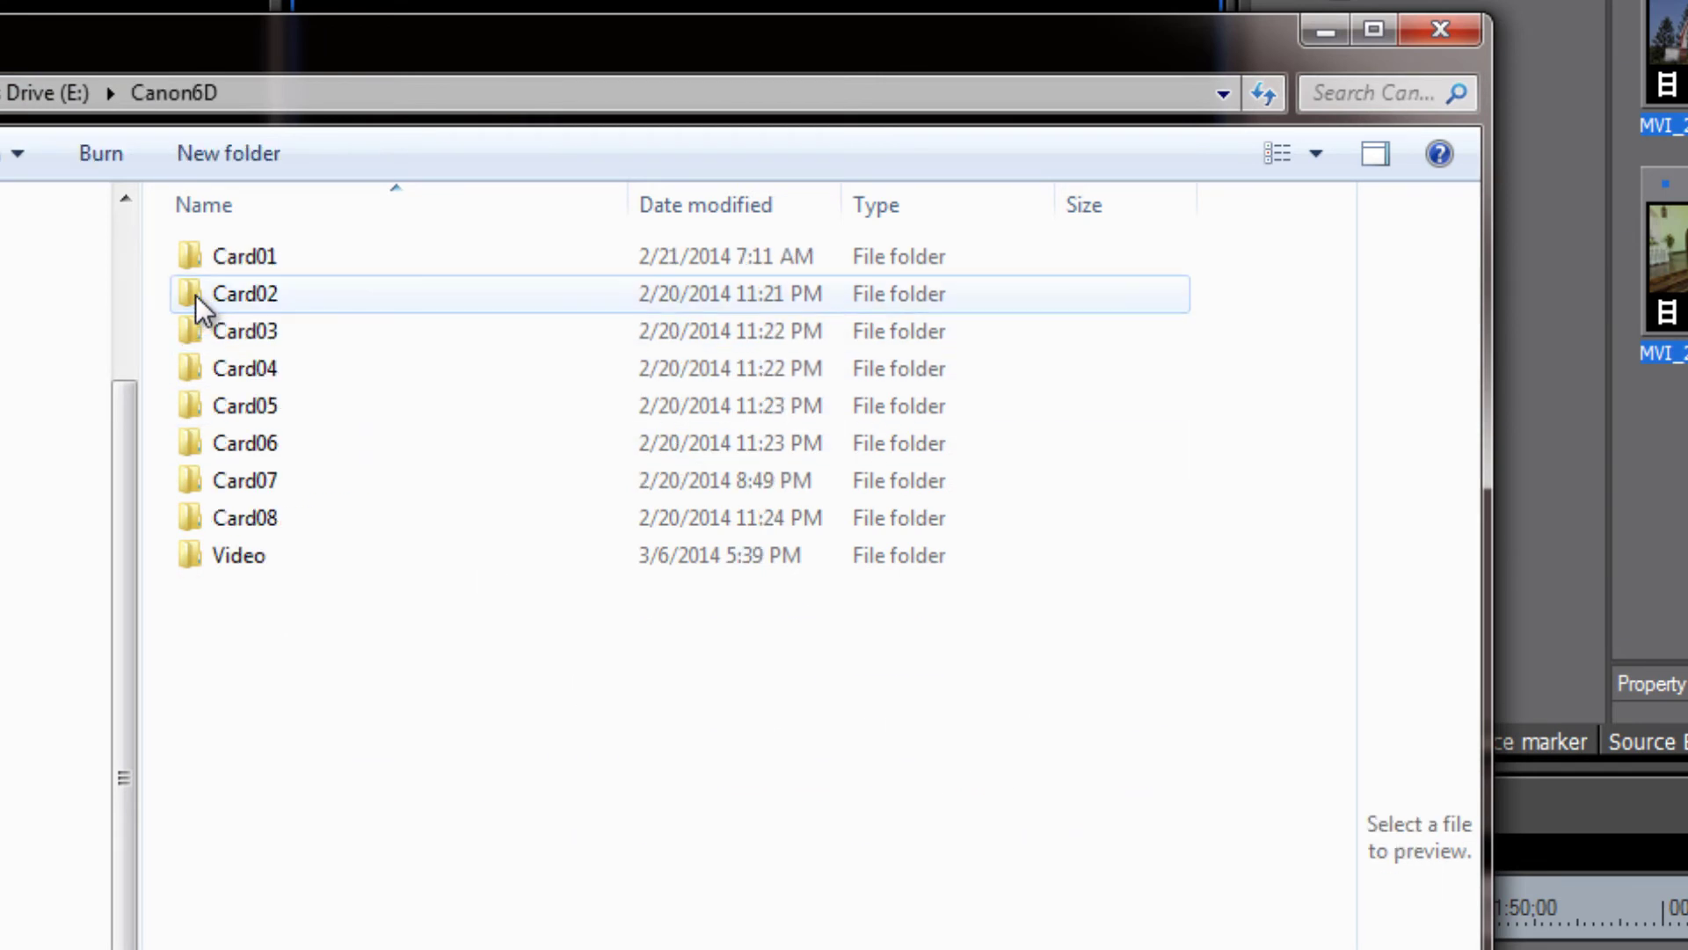
pyautogui.click(193, 560)
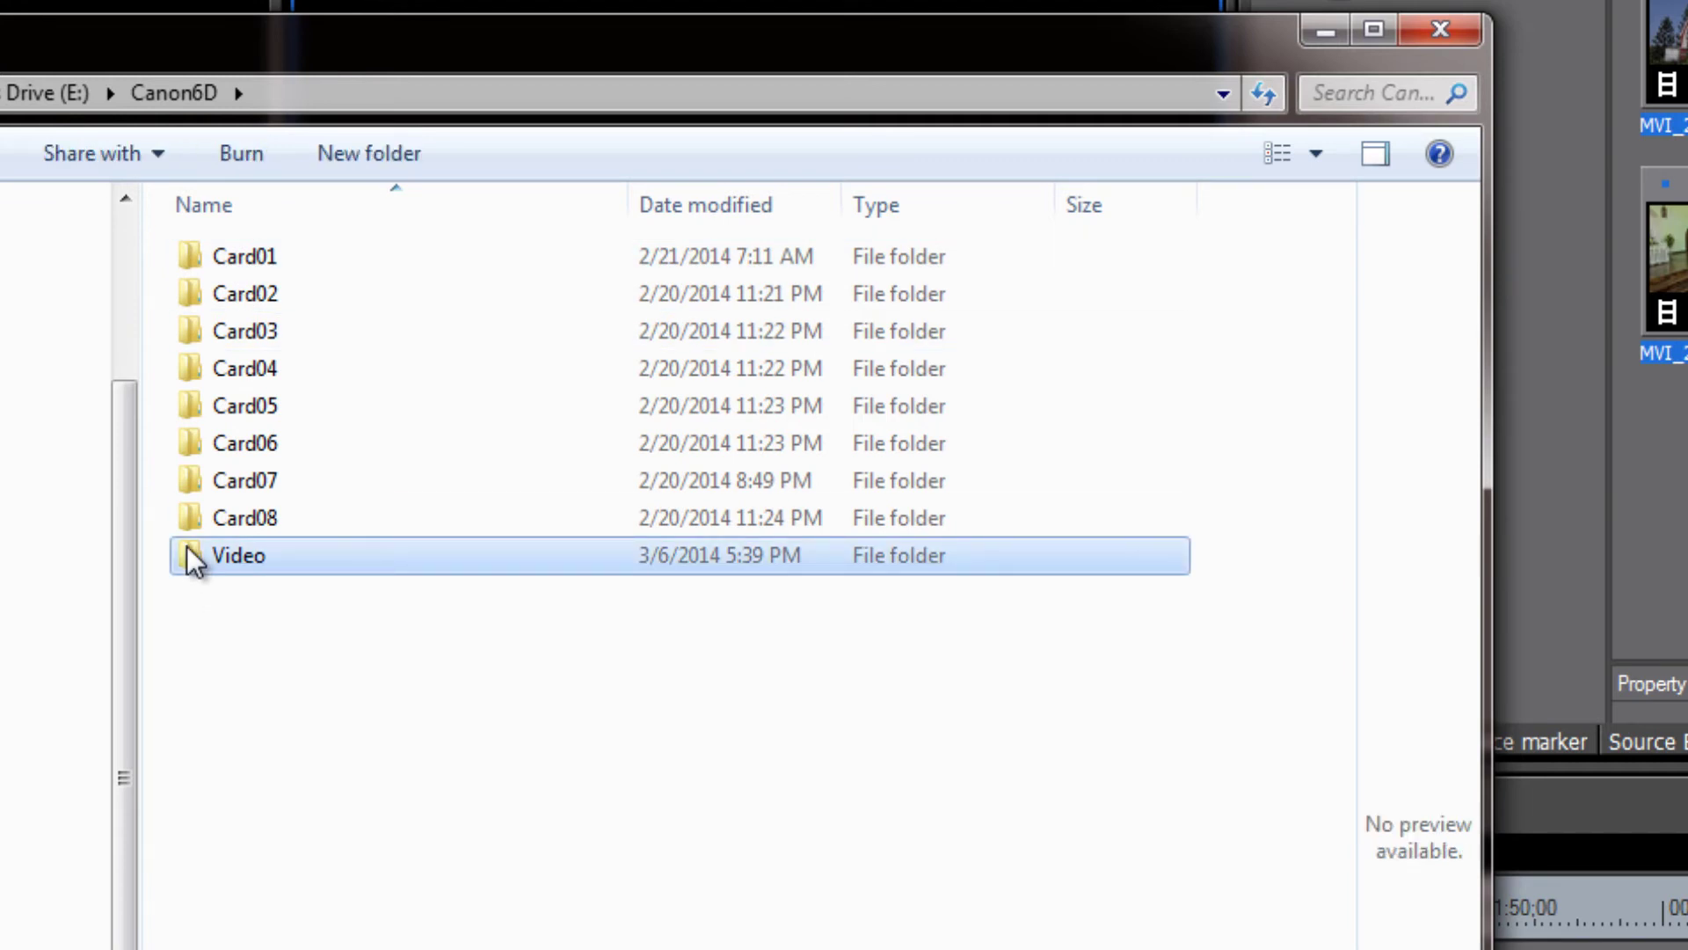
pyautogui.doubleClick(187, 549)
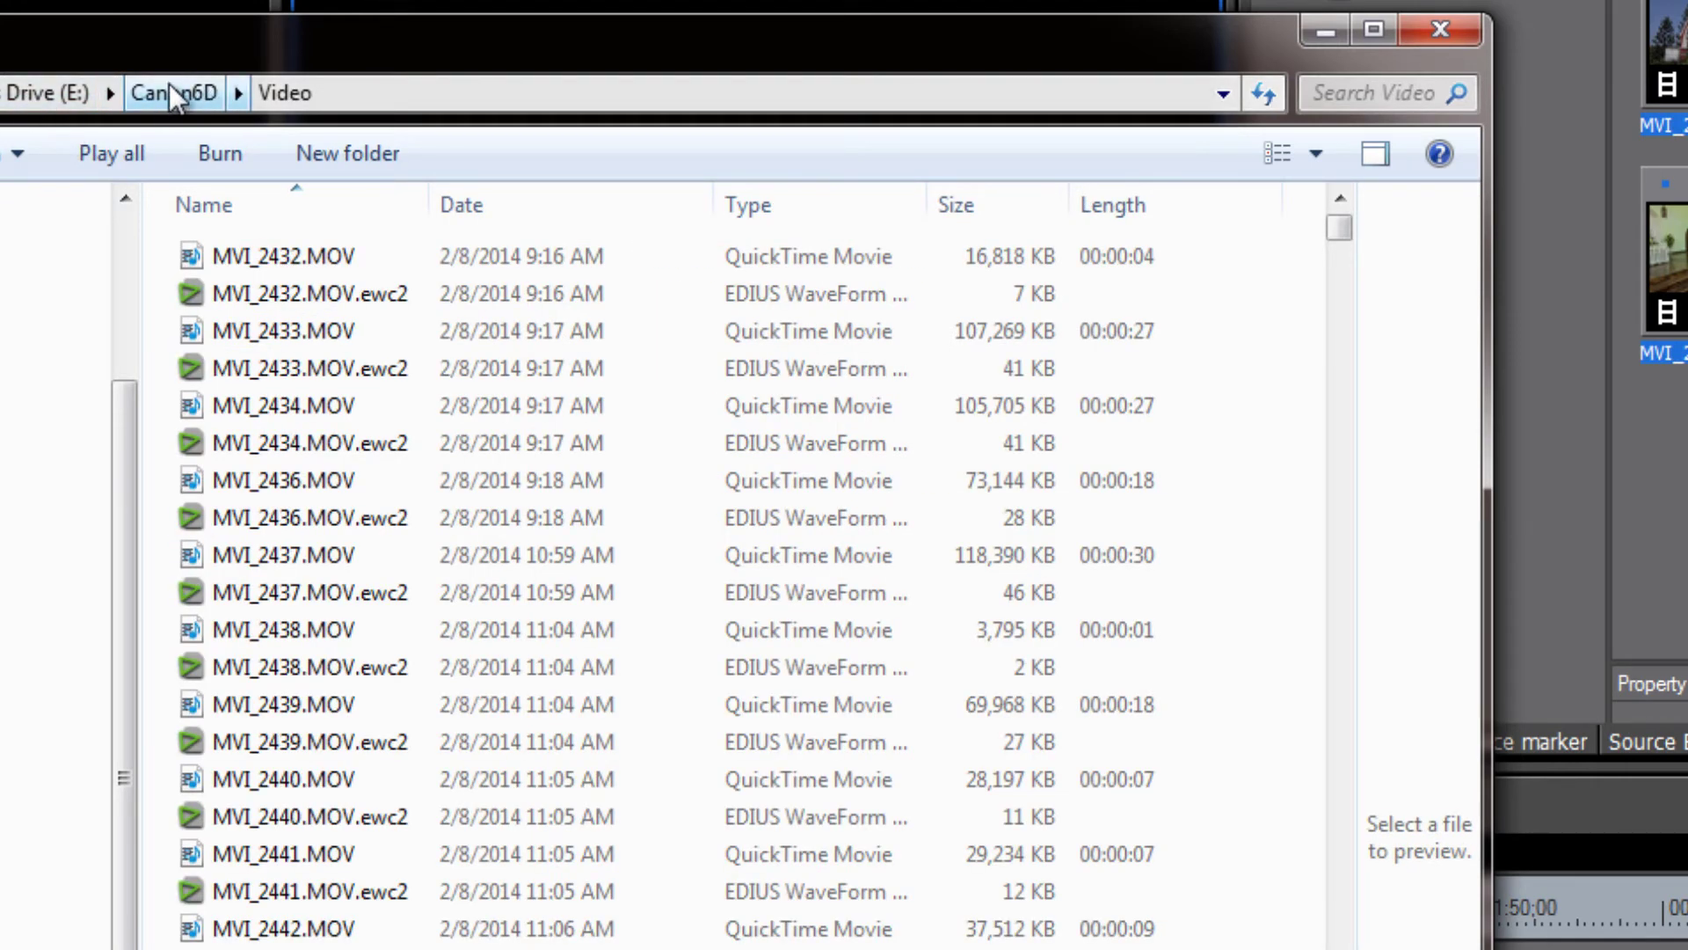
# Return to Edius Projects > Myanmar > Transferred on drive E: to compare the transferred copies with the clips in the bin
pyautogui.click(172, 91)
pyautogui.click(48, 92)
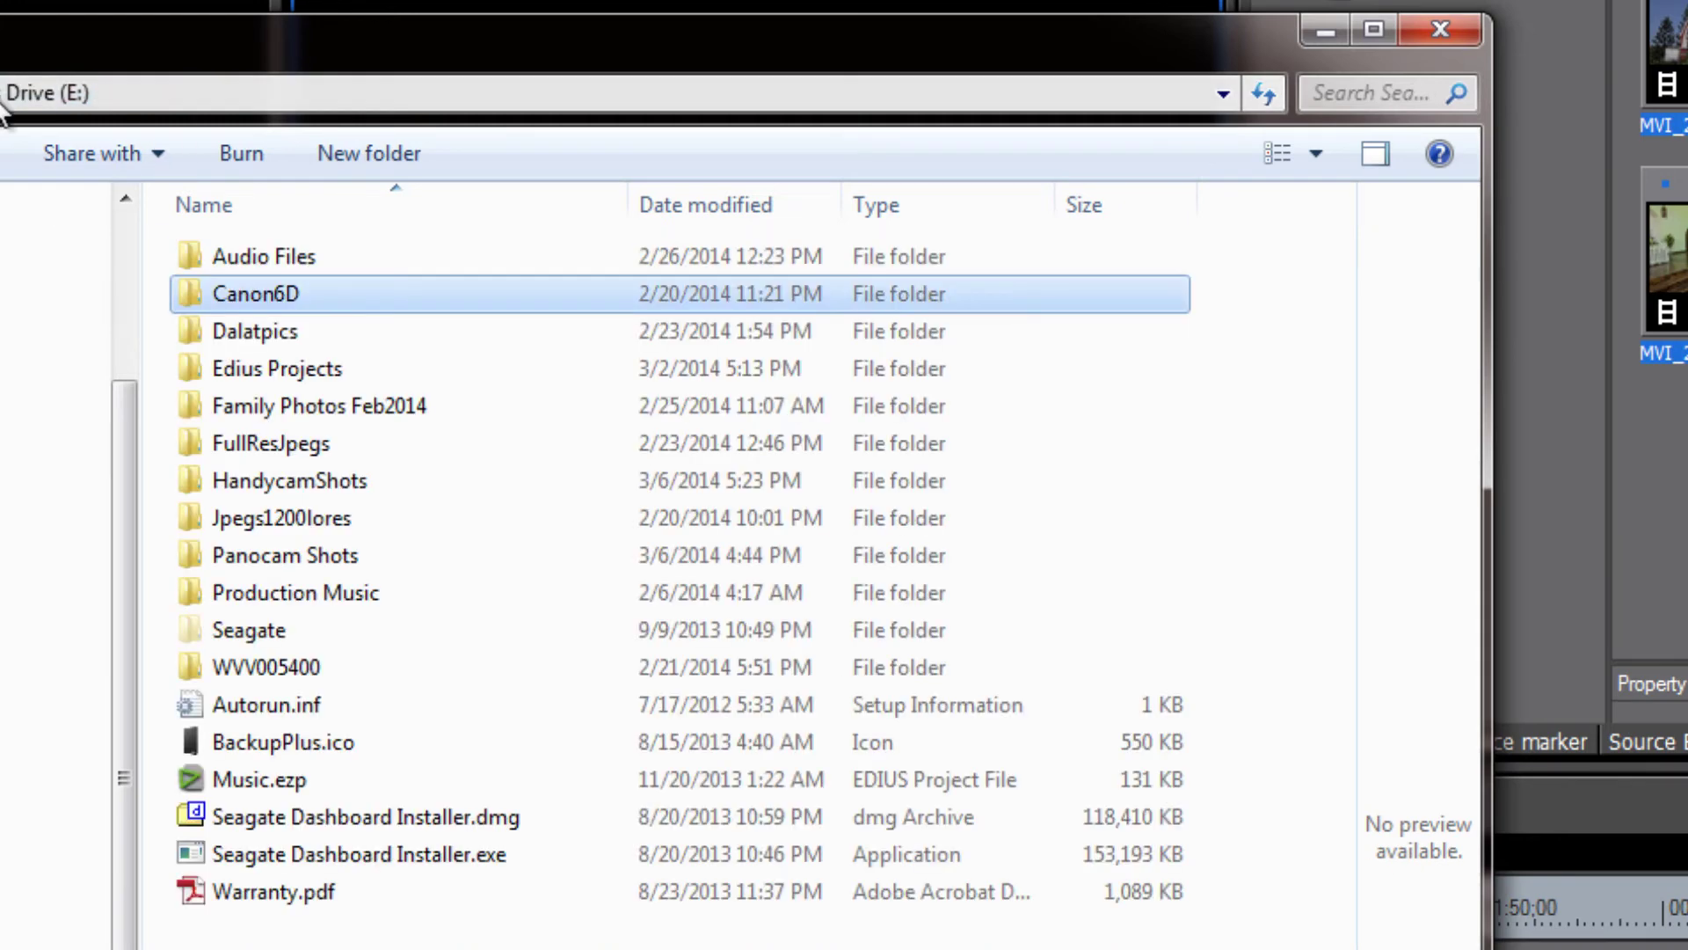
pyautogui.doubleClick(289, 364)
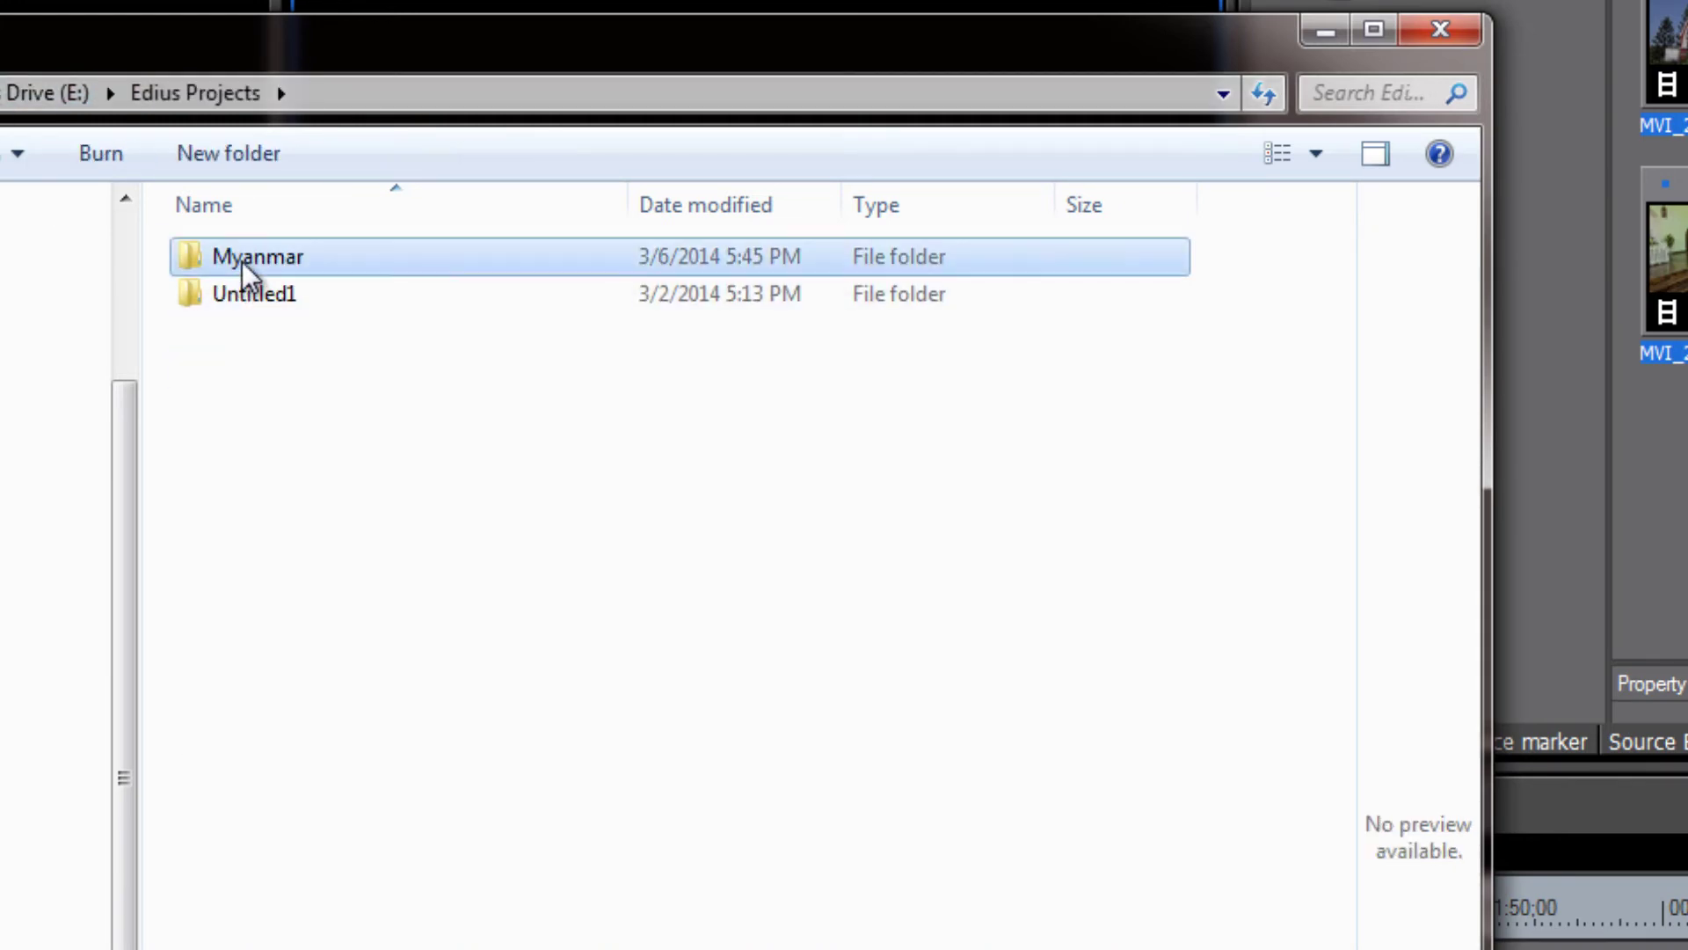
pyautogui.doubleClick(241, 261)
pyautogui.doubleClick(277, 367)
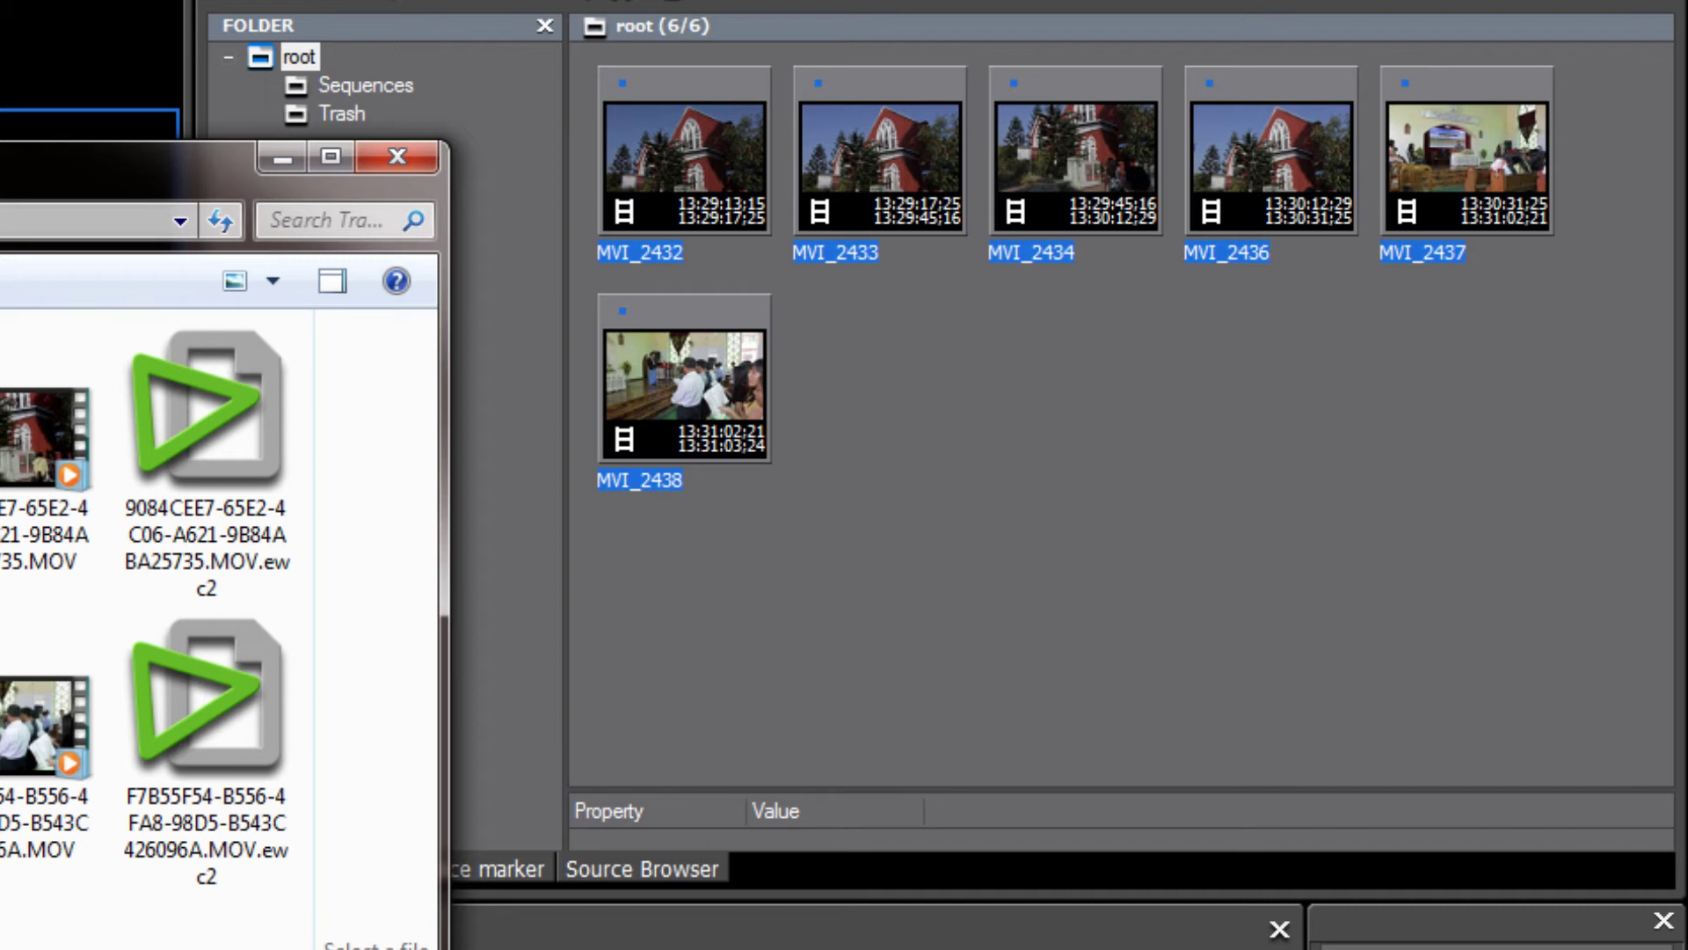
# Import clips MVI_2439.MOV through MVI_2444.MOV into the bin's root folder with Transfer to Project folder disabled
pyautogui.click(382, 197)
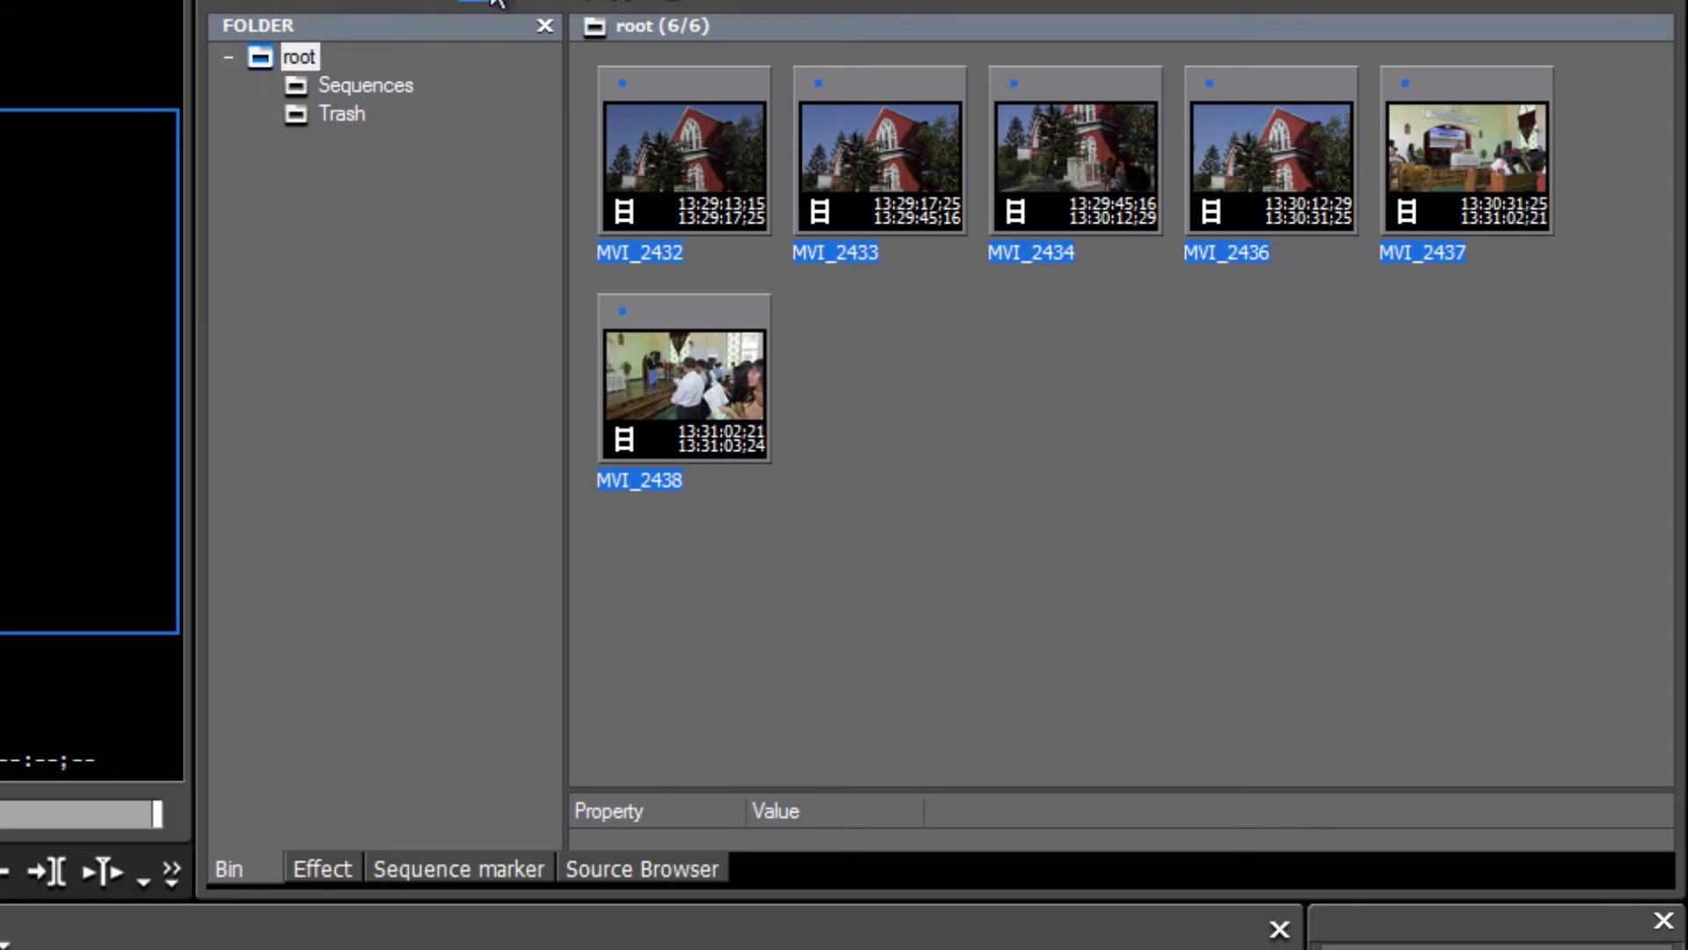
pyautogui.hotkey('ctrl', 'o')
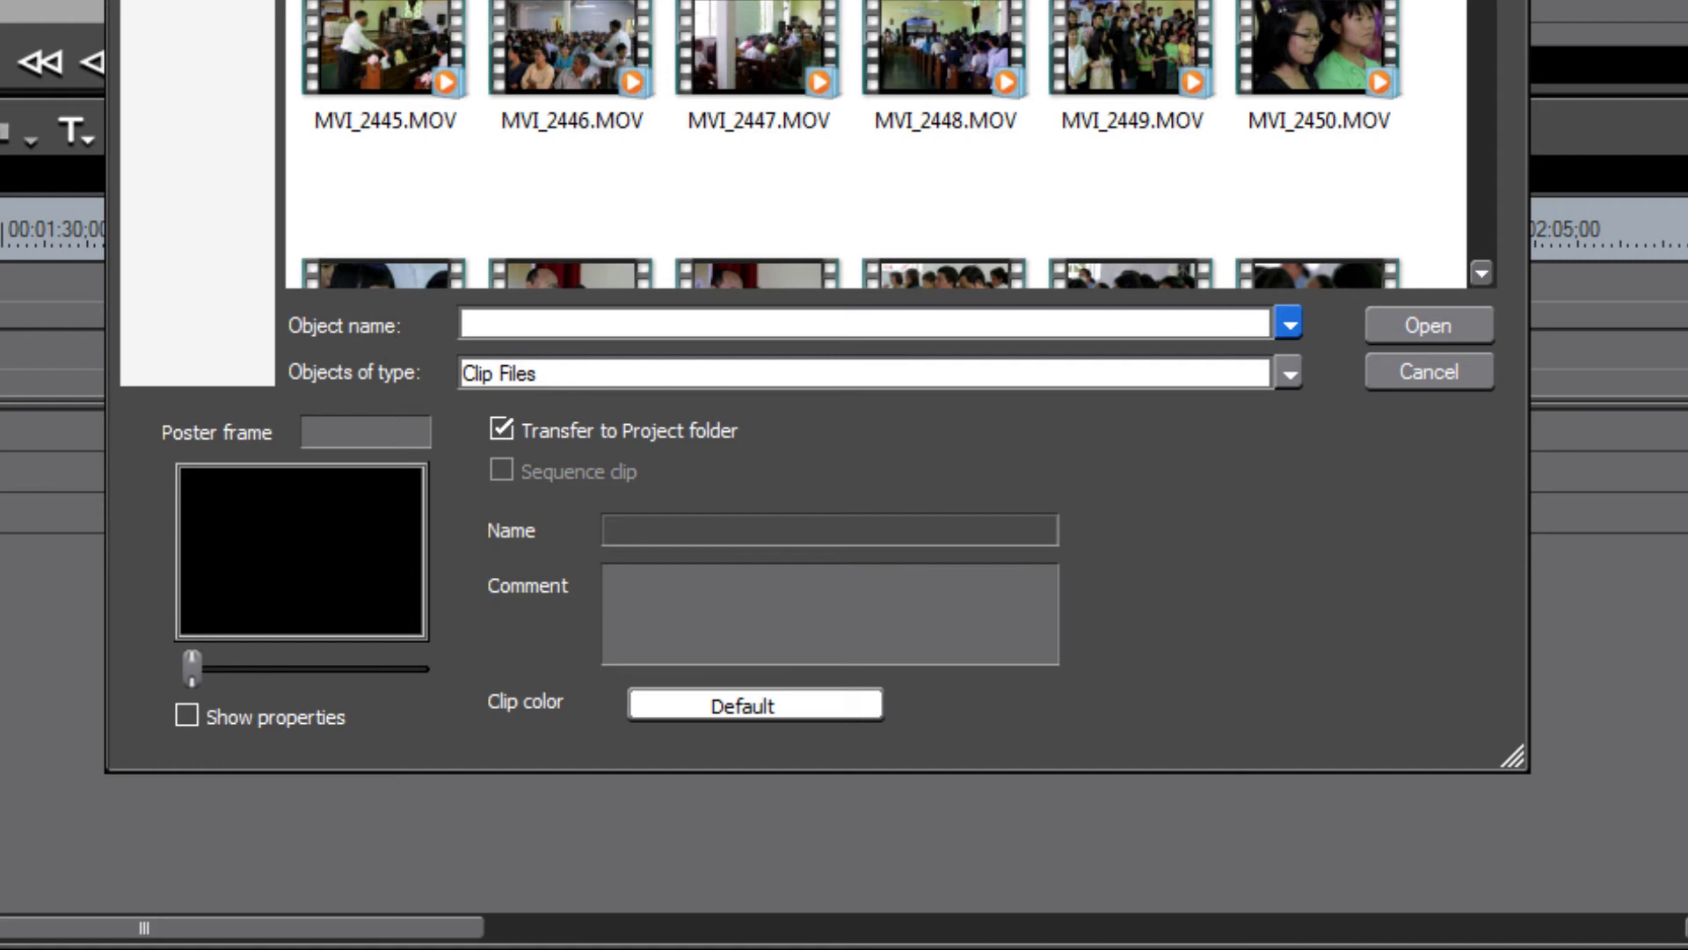
pyautogui.click(509, 420)
pyautogui.click(356, 0)
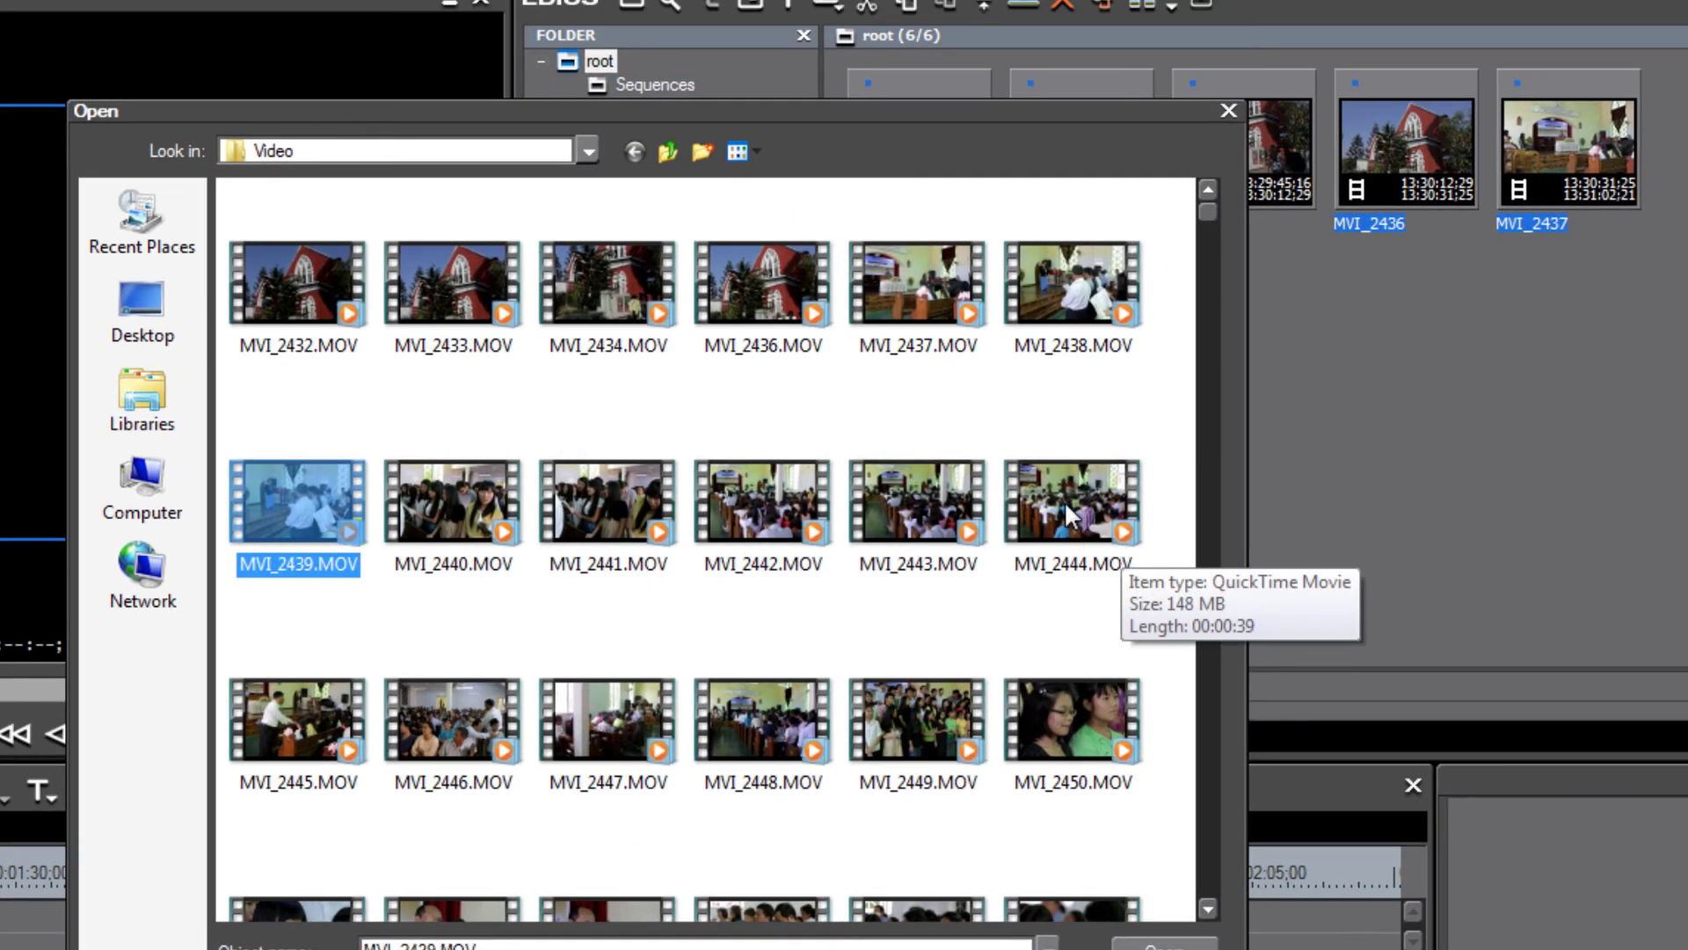
pyautogui.keyDown('shift'); pyautogui.click(1058, 517); pyautogui.keyUp('shift')
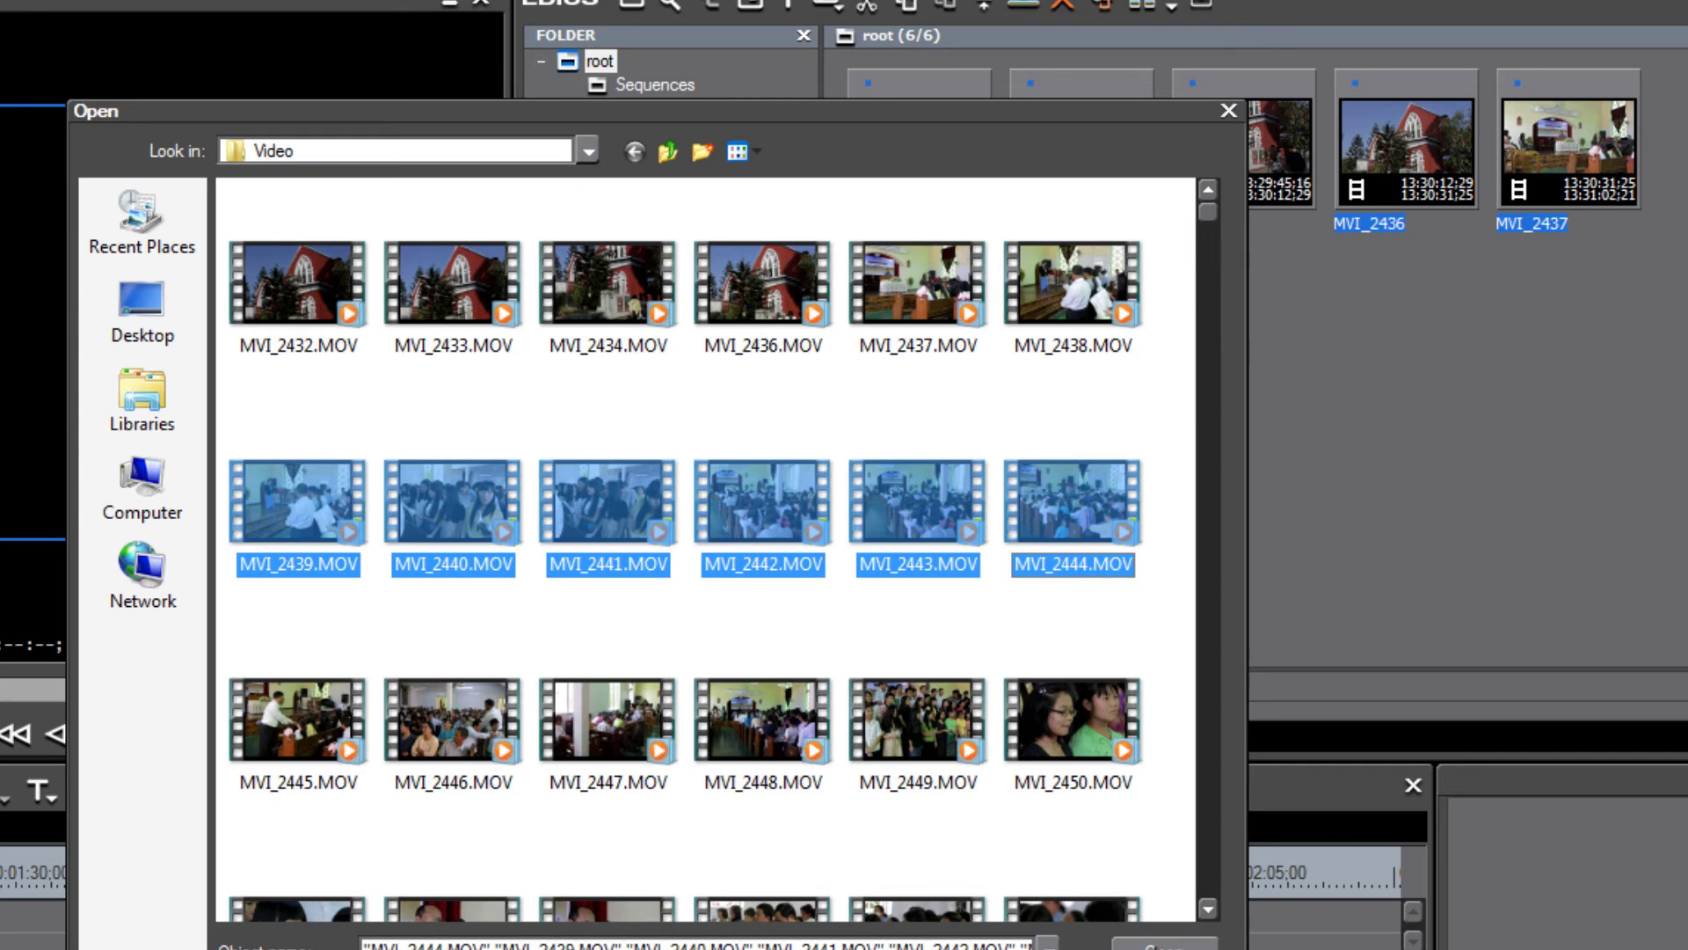
pyautogui.click(1160, 945)
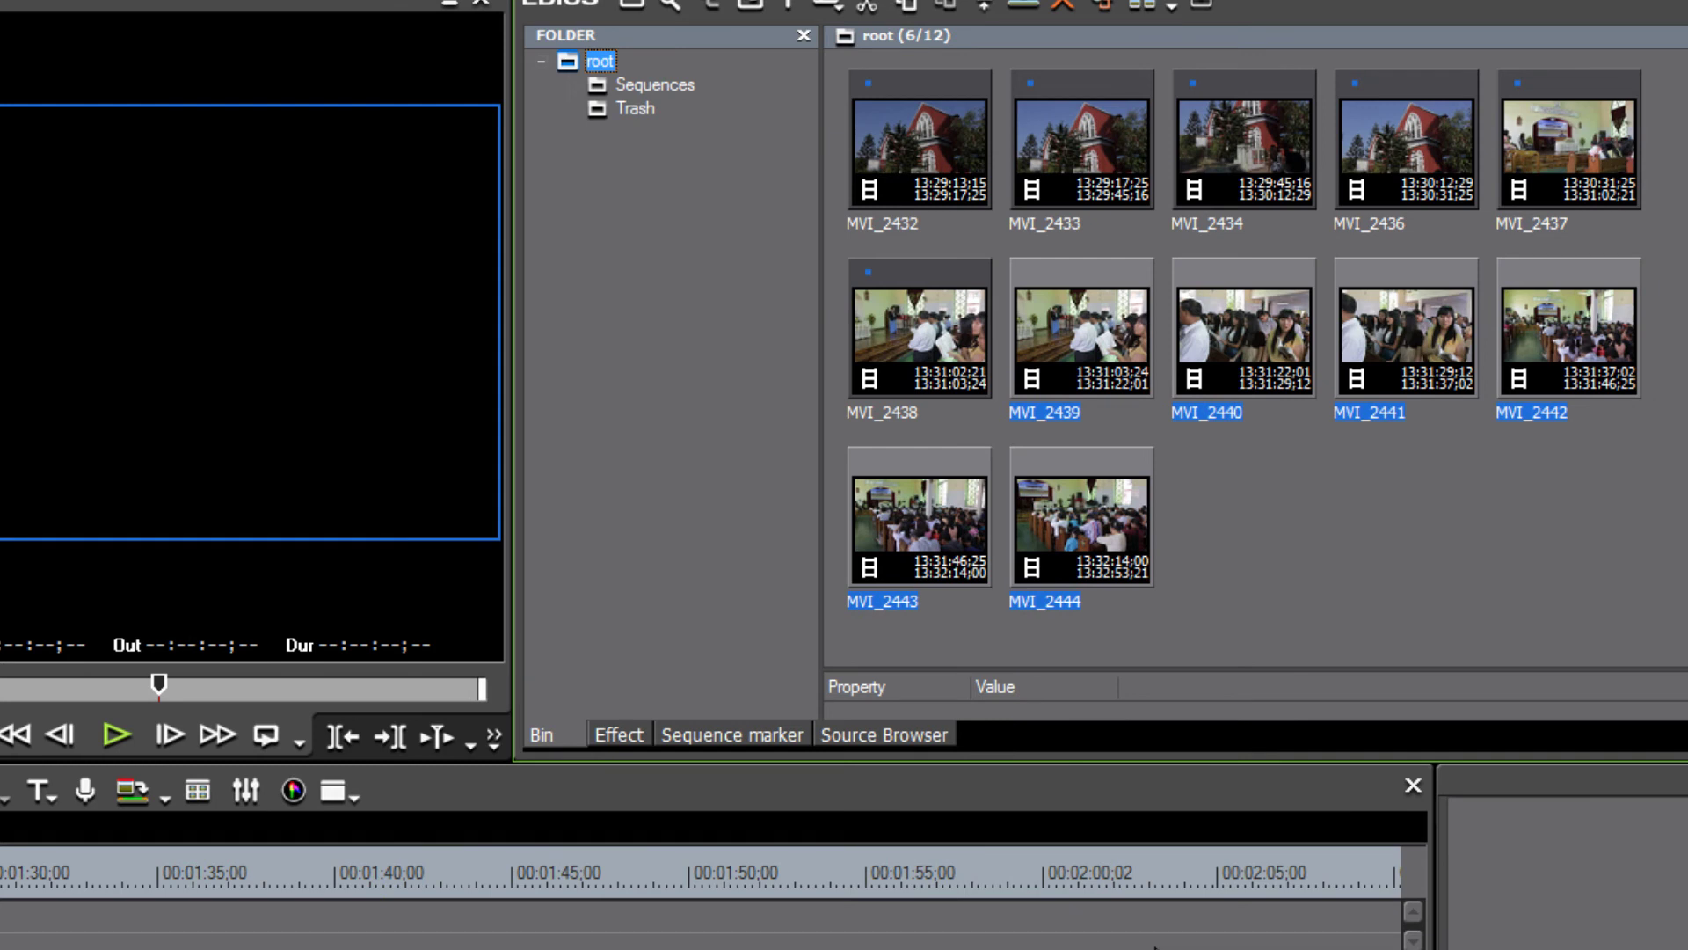
# Compare the file commands available for the non-transferred clip MVI_2439 with those for the transferred clip MVI_2434
pyautogui.click(1537, 615)
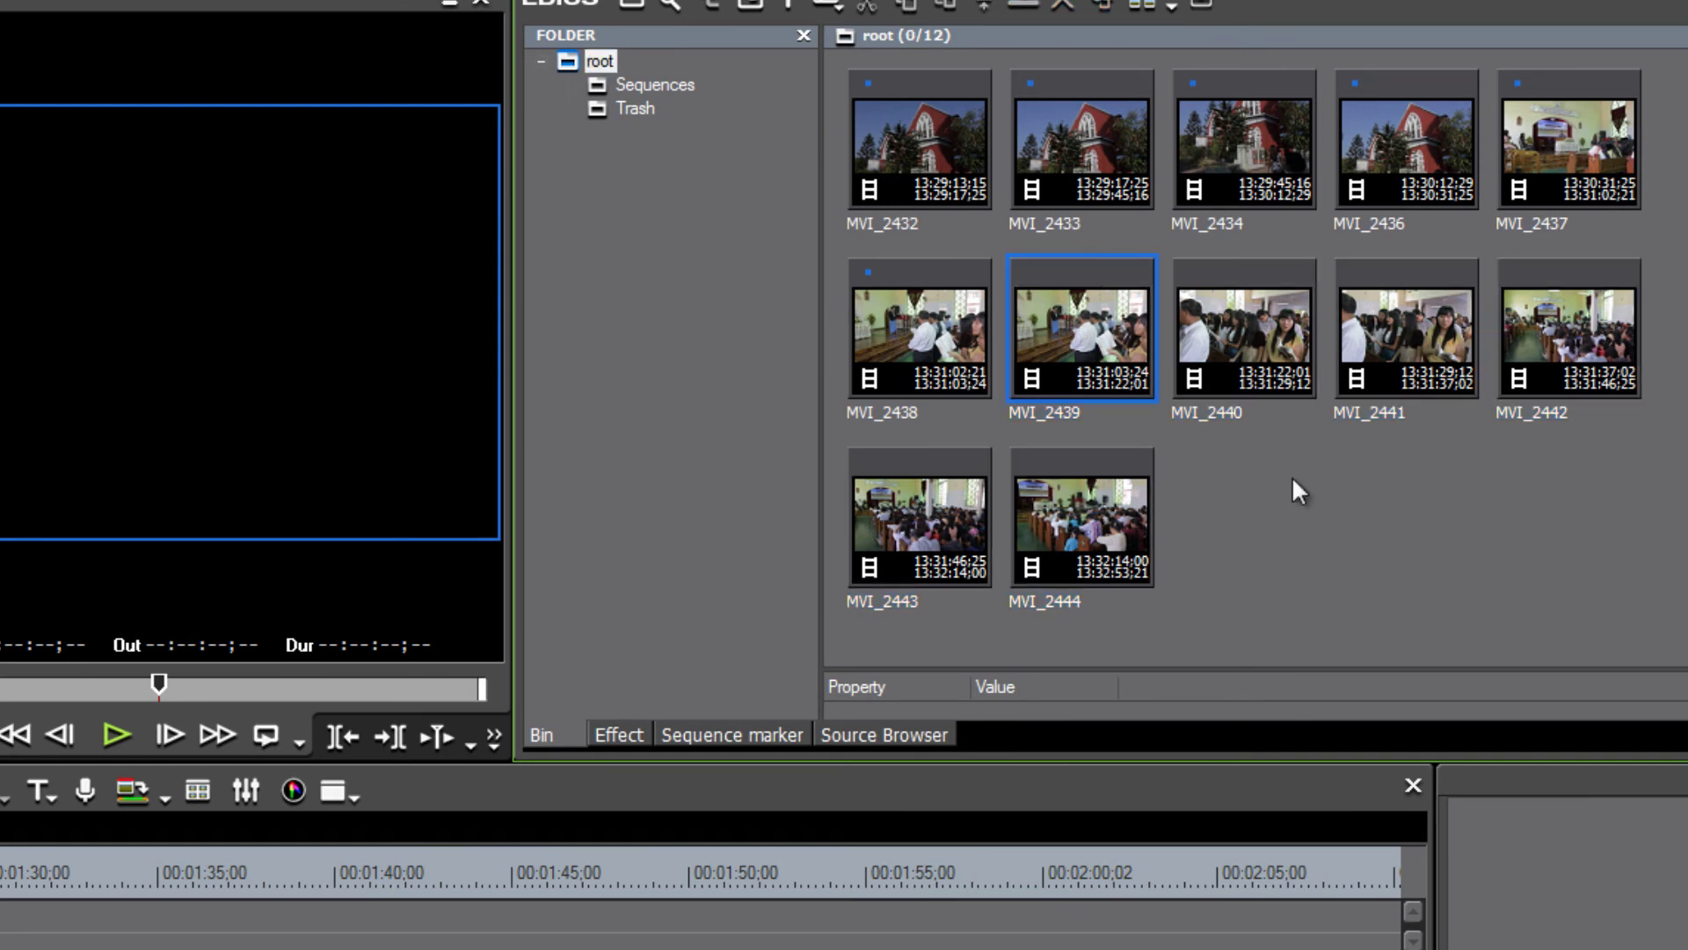
pyautogui.rightClick(1084, 318)
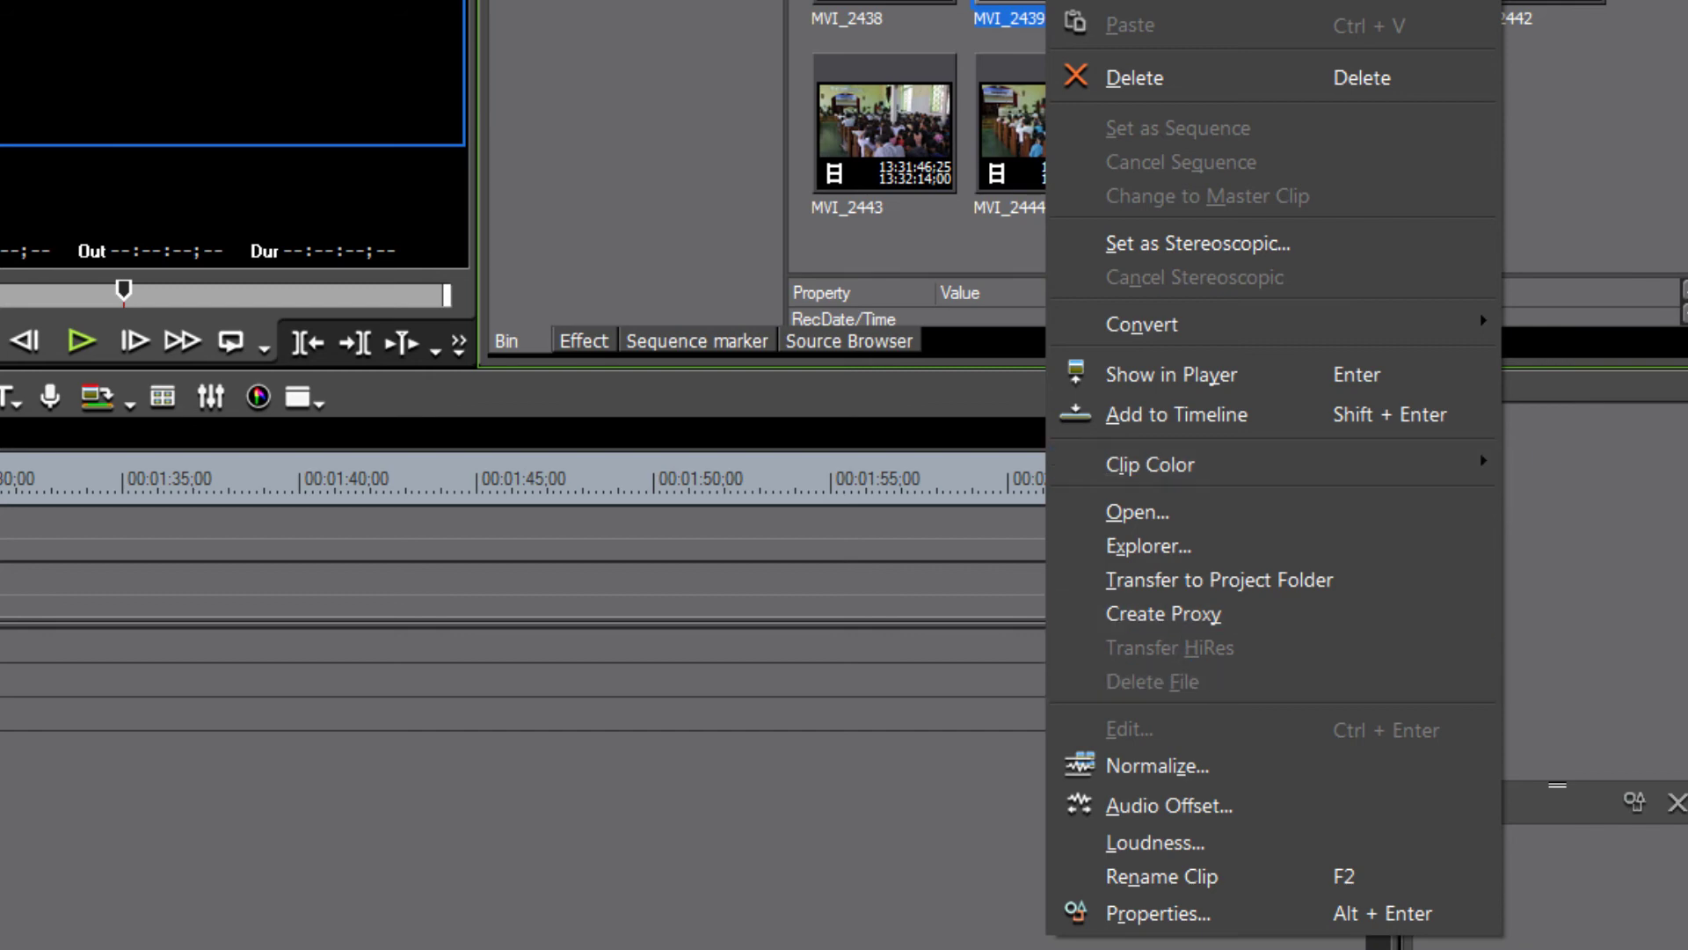
pyautogui.click(1616, 97)
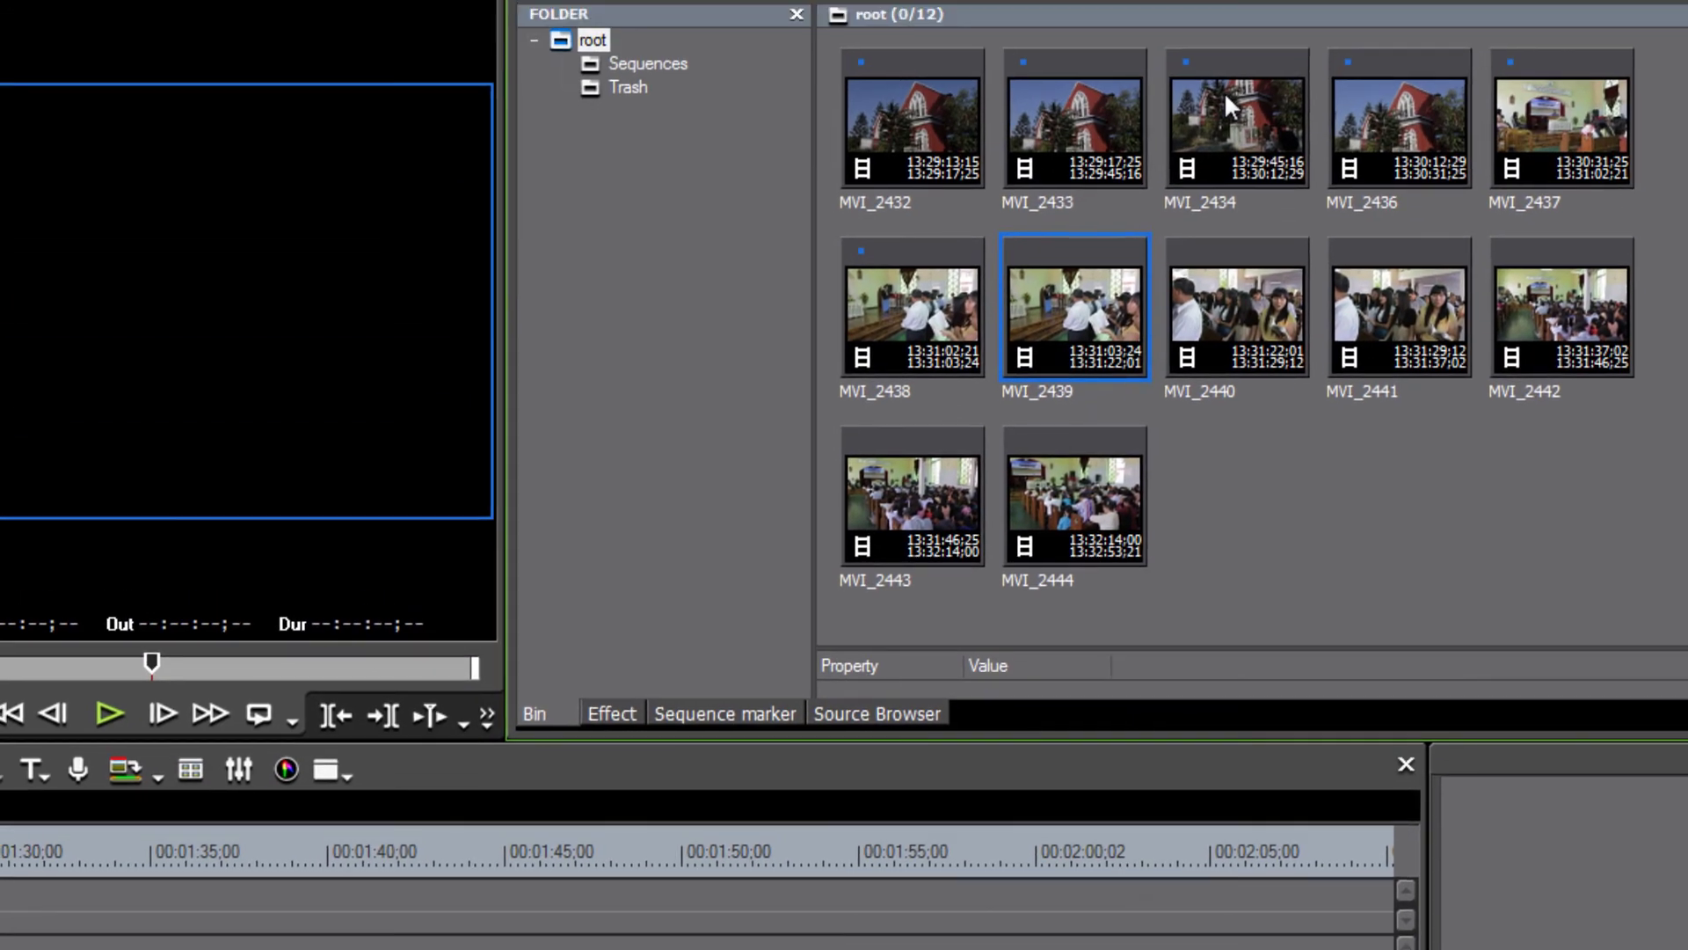
pyautogui.rightClick(1224, 93)
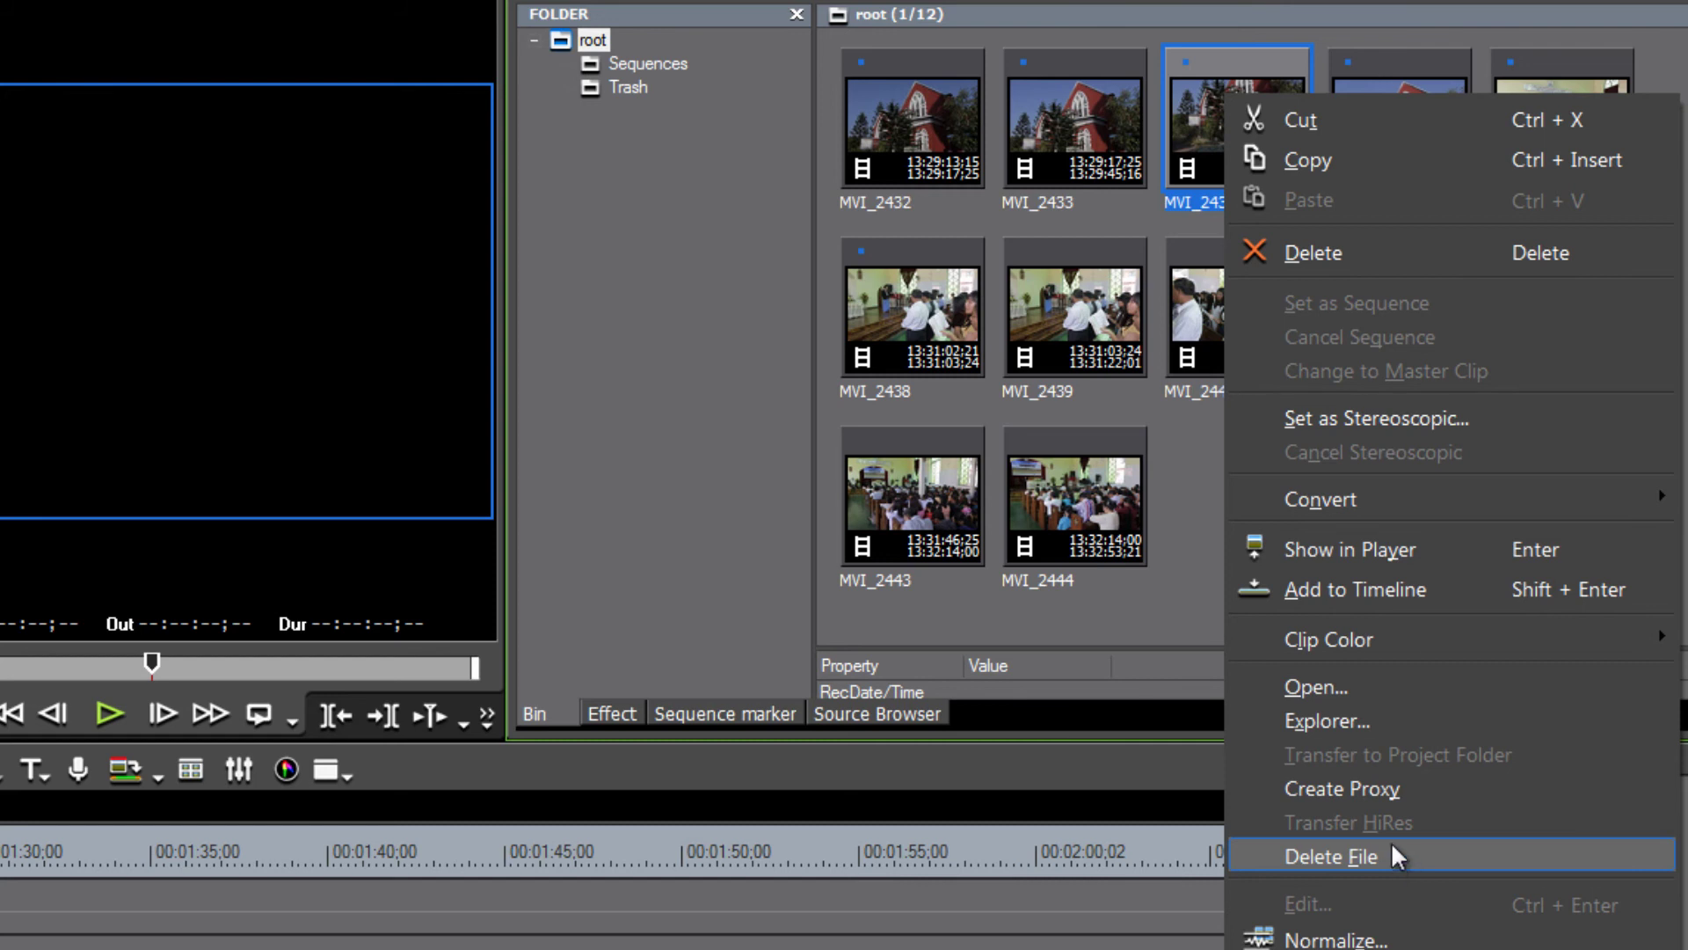
pyautogui.click(1116, 594)
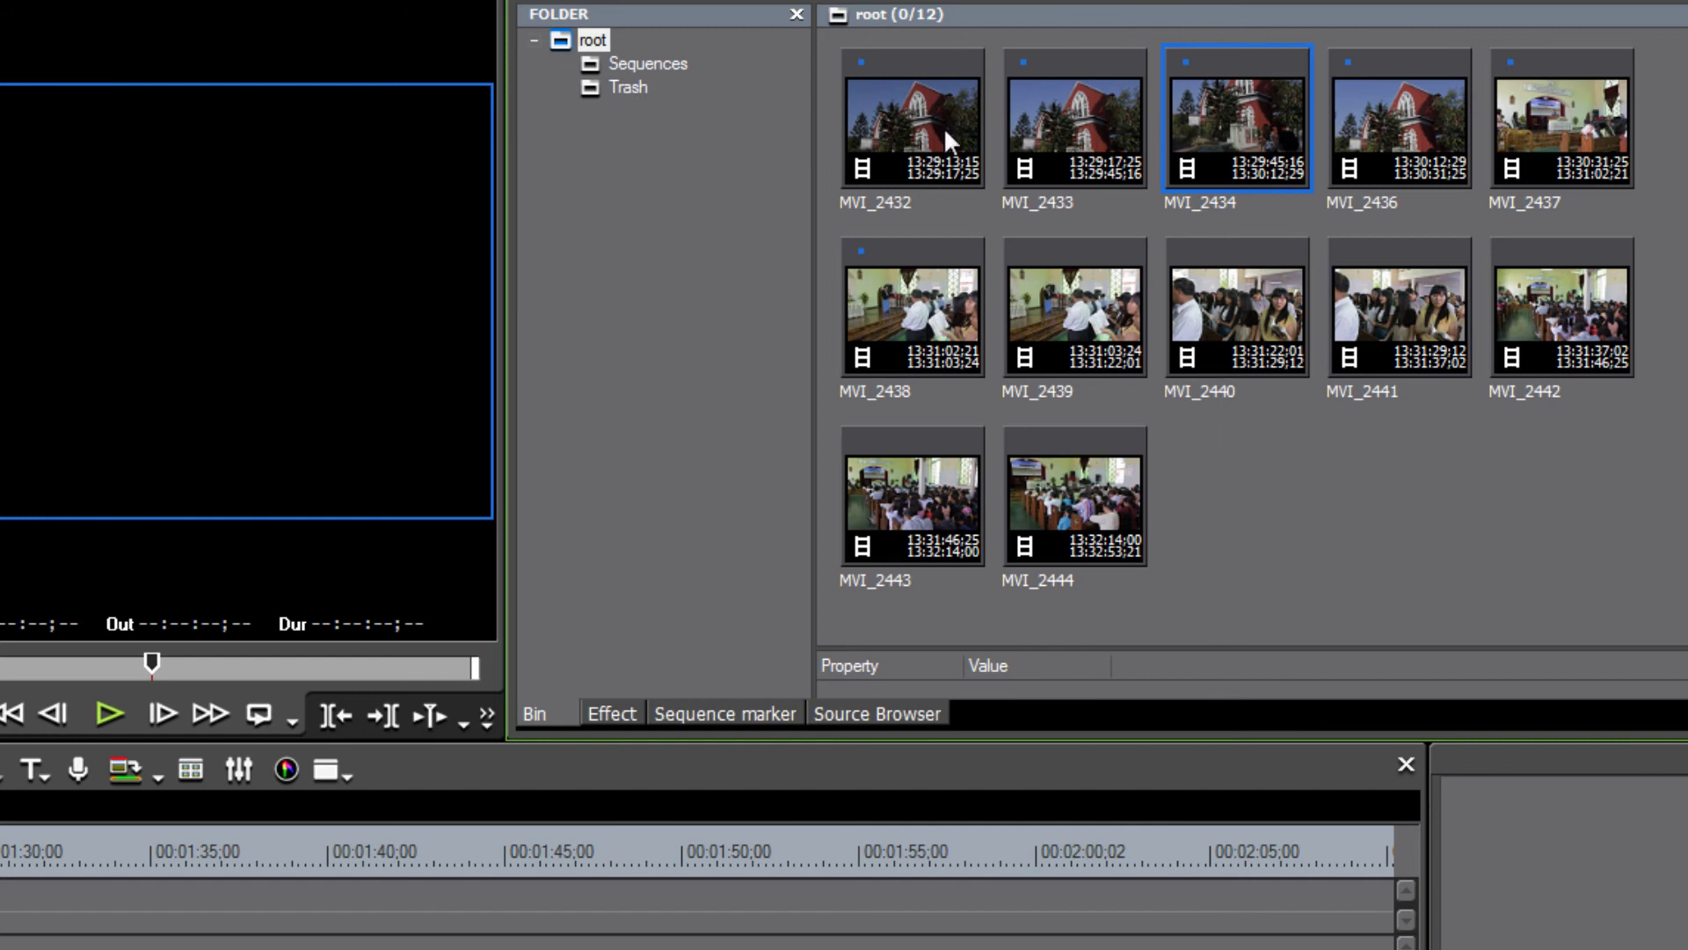
# Show clip MVI_2434 in the player and scrub through it to review its footage
pyautogui.click(1215, 120)
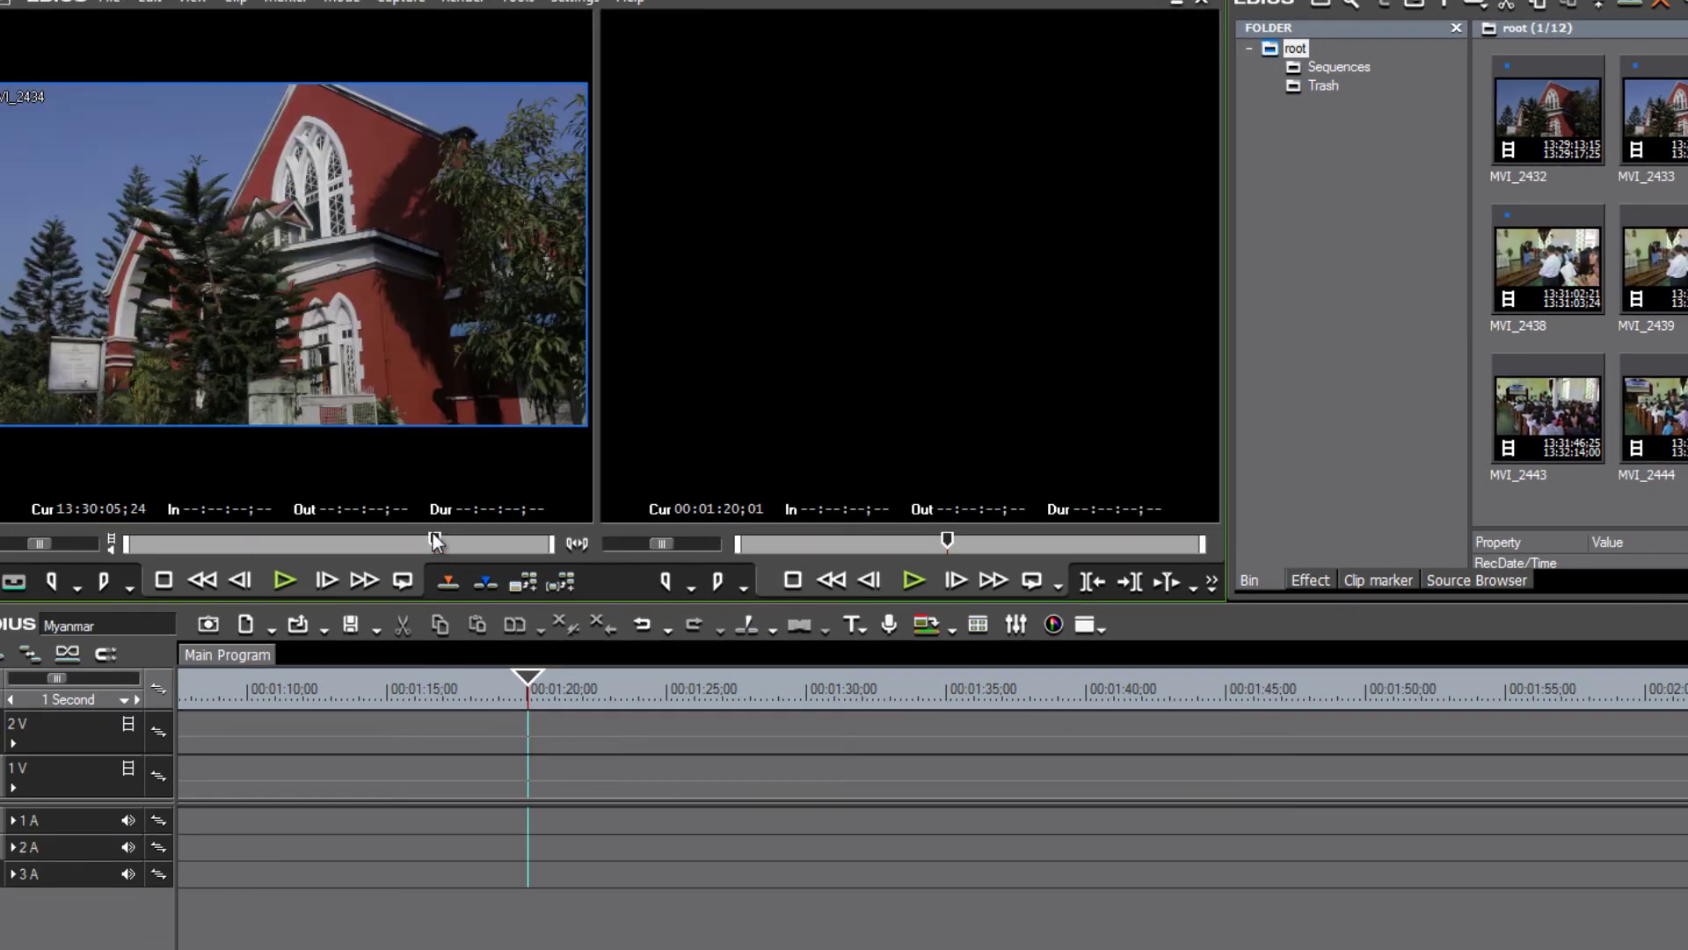
pyautogui.moveTo(578, 542); pyautogui.dragTo(563, 527)
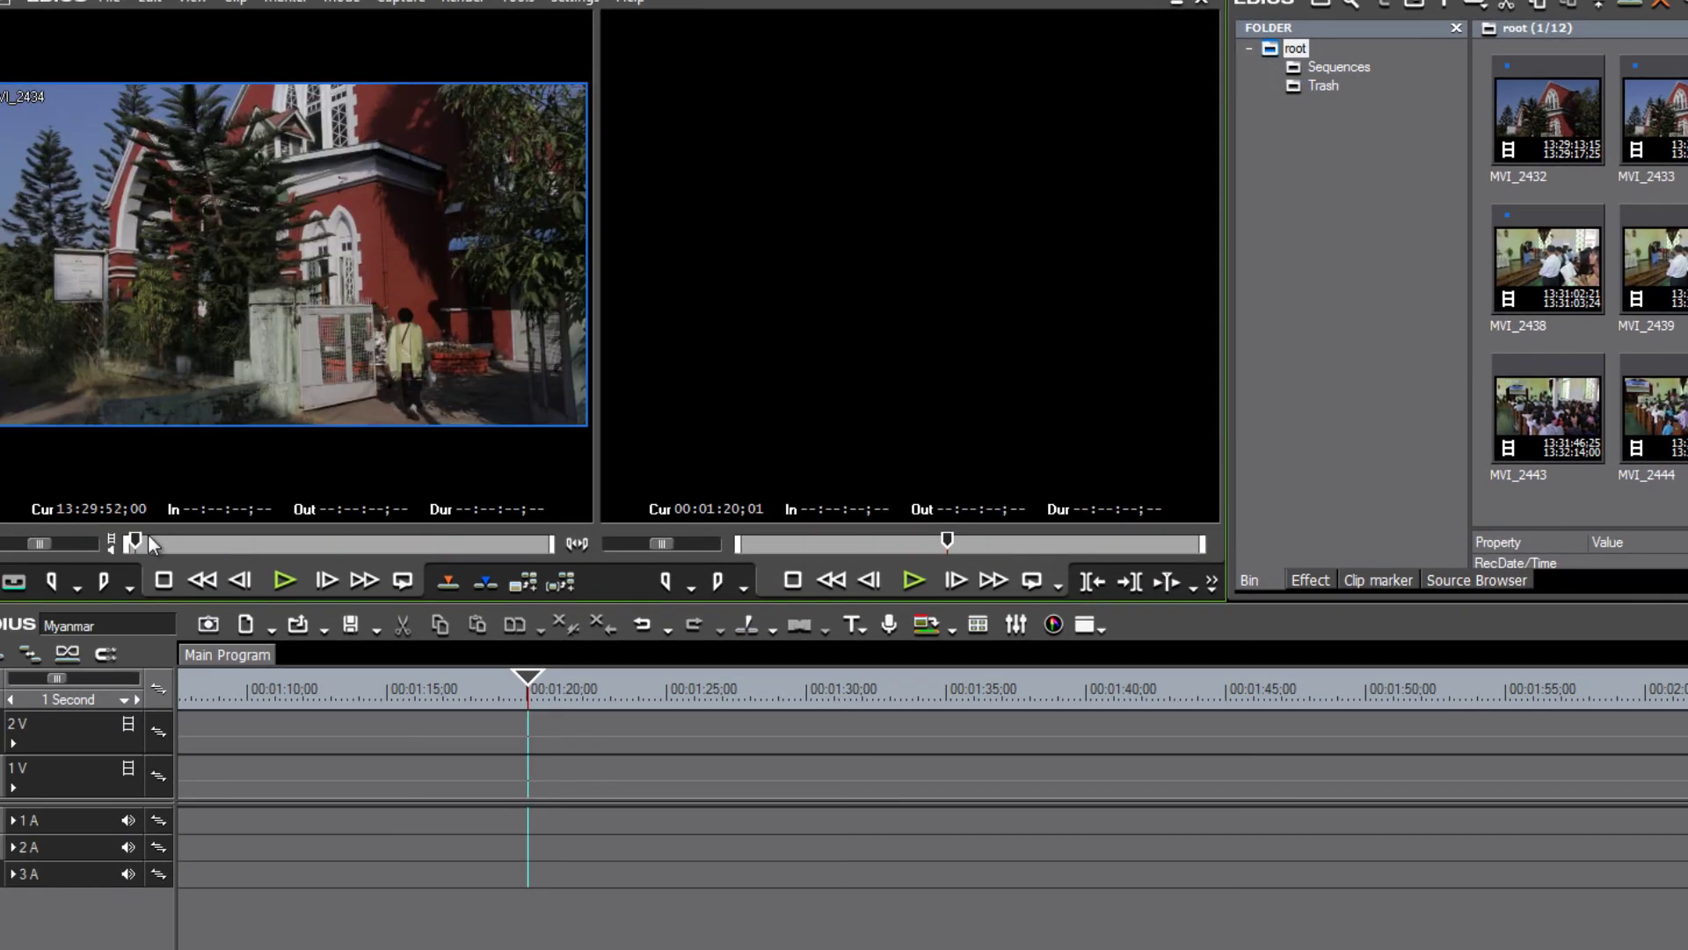
pyautogui.click(195, 542)
pyautogui.click(241, 541)
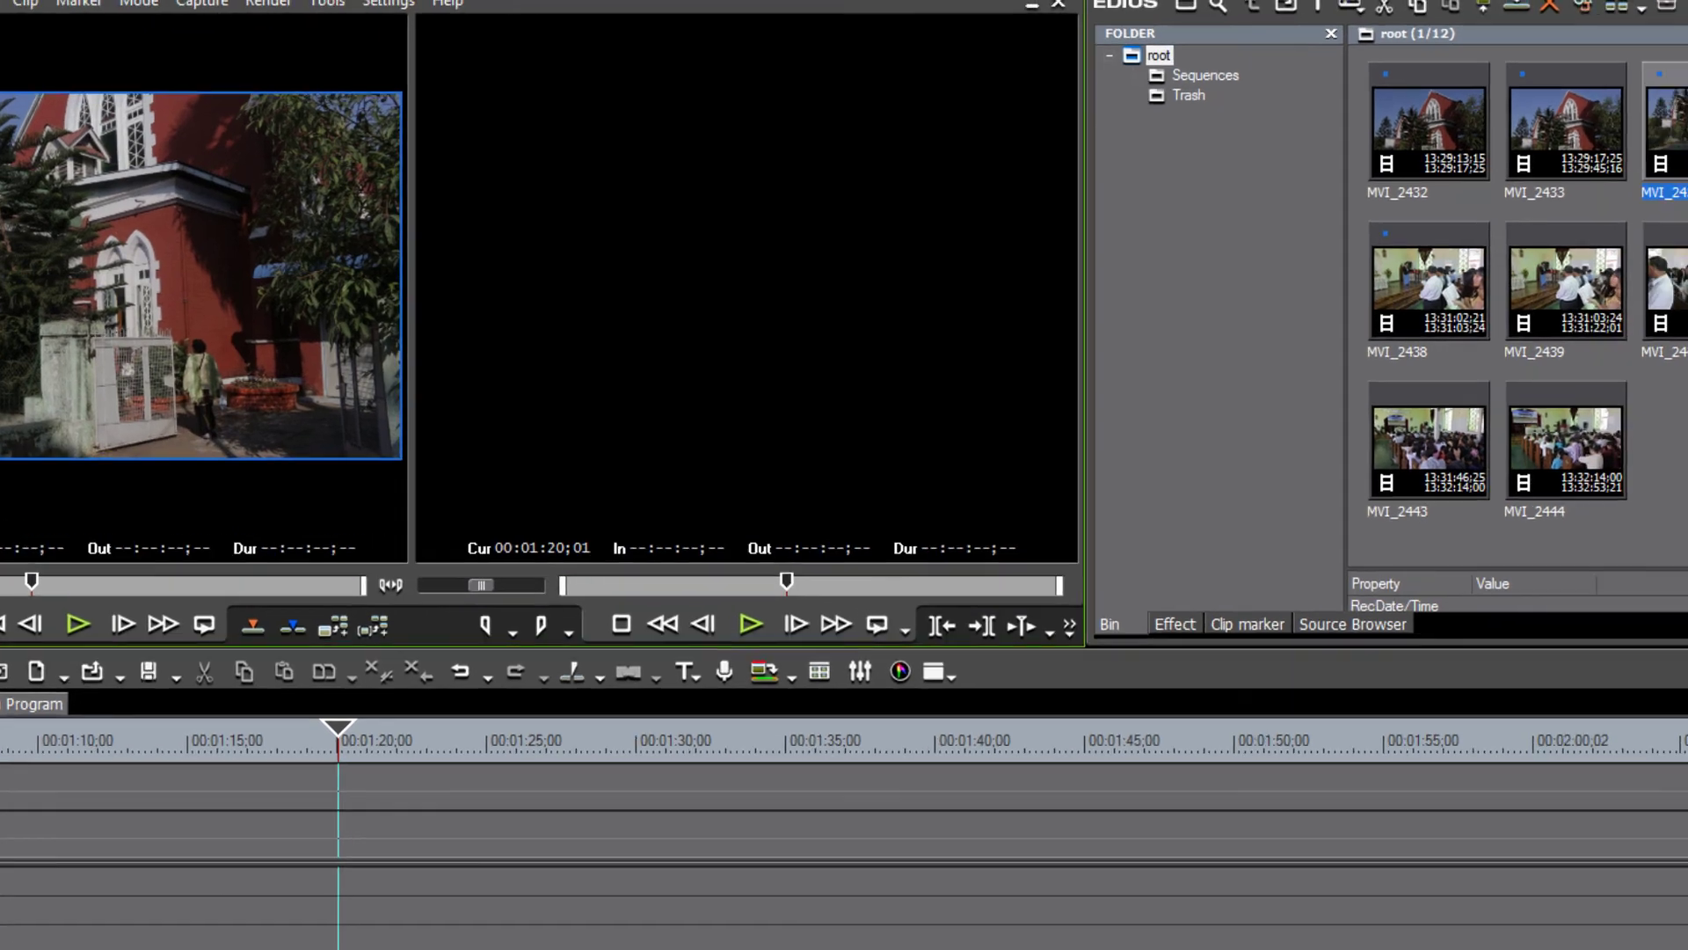
# Move clips MVI_2434 and MVI_2442 from the root folder into the bin's Trash folder
pyautogui.moveTo(1687, 105); pyautogui.dragTo(1257, 50)
pyautogui.moveTo(214, 107); pyautogui.dragTo(381, 154)
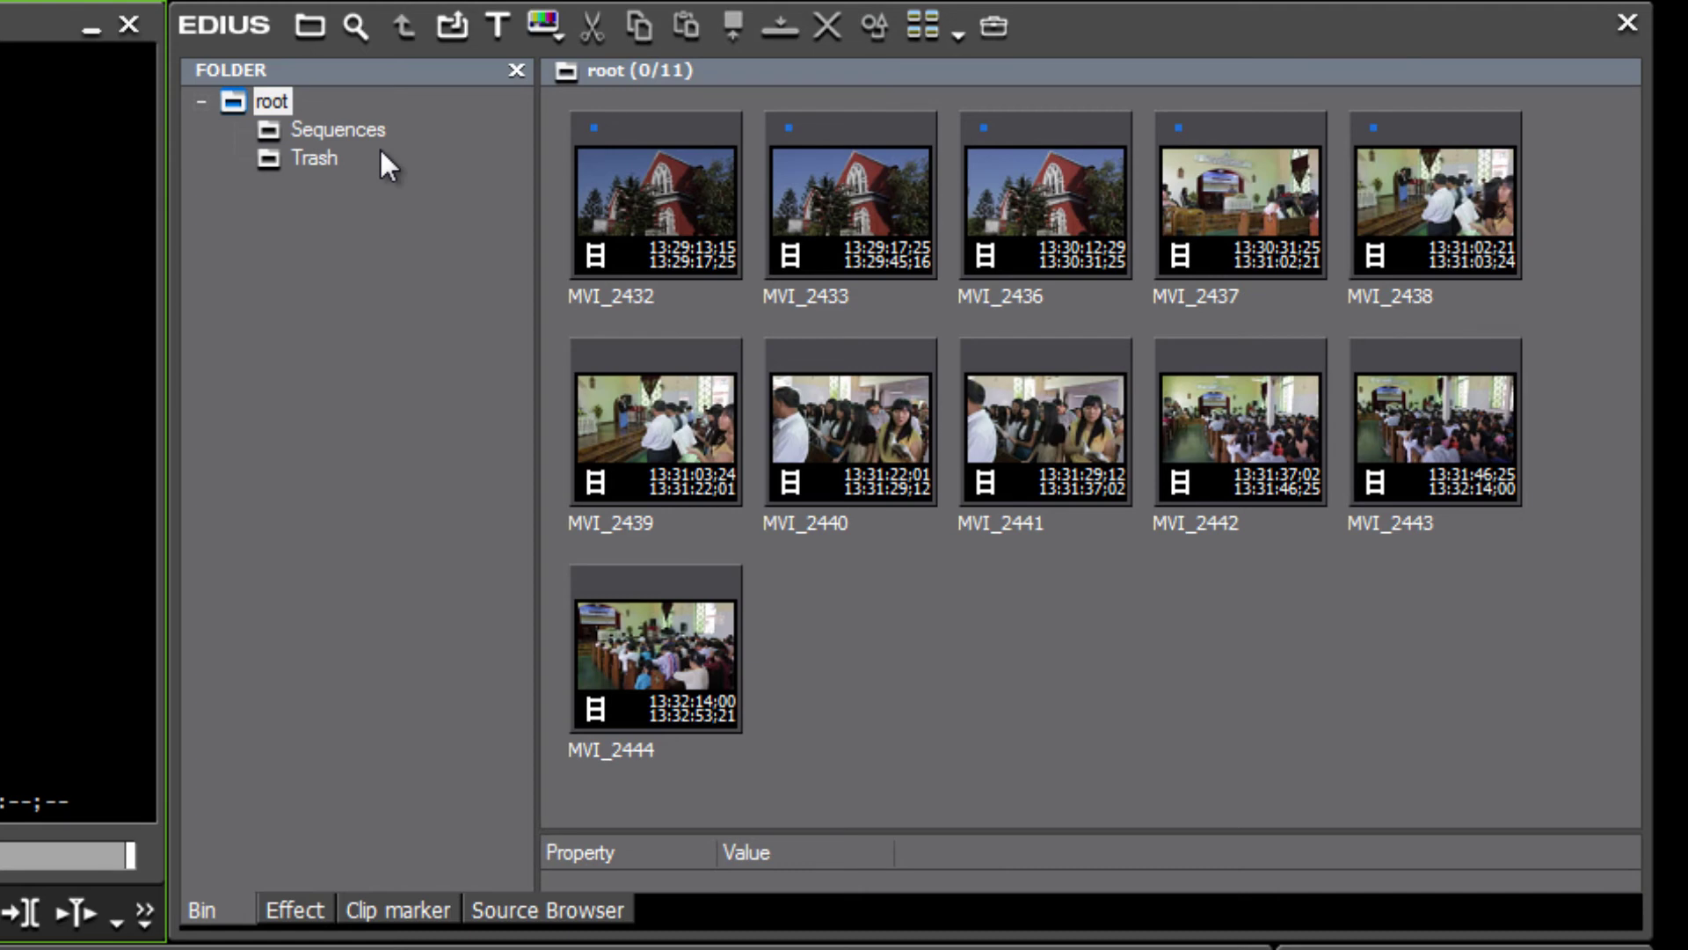
pyautogui.click(314, 158)
pyautogui.press('Home')
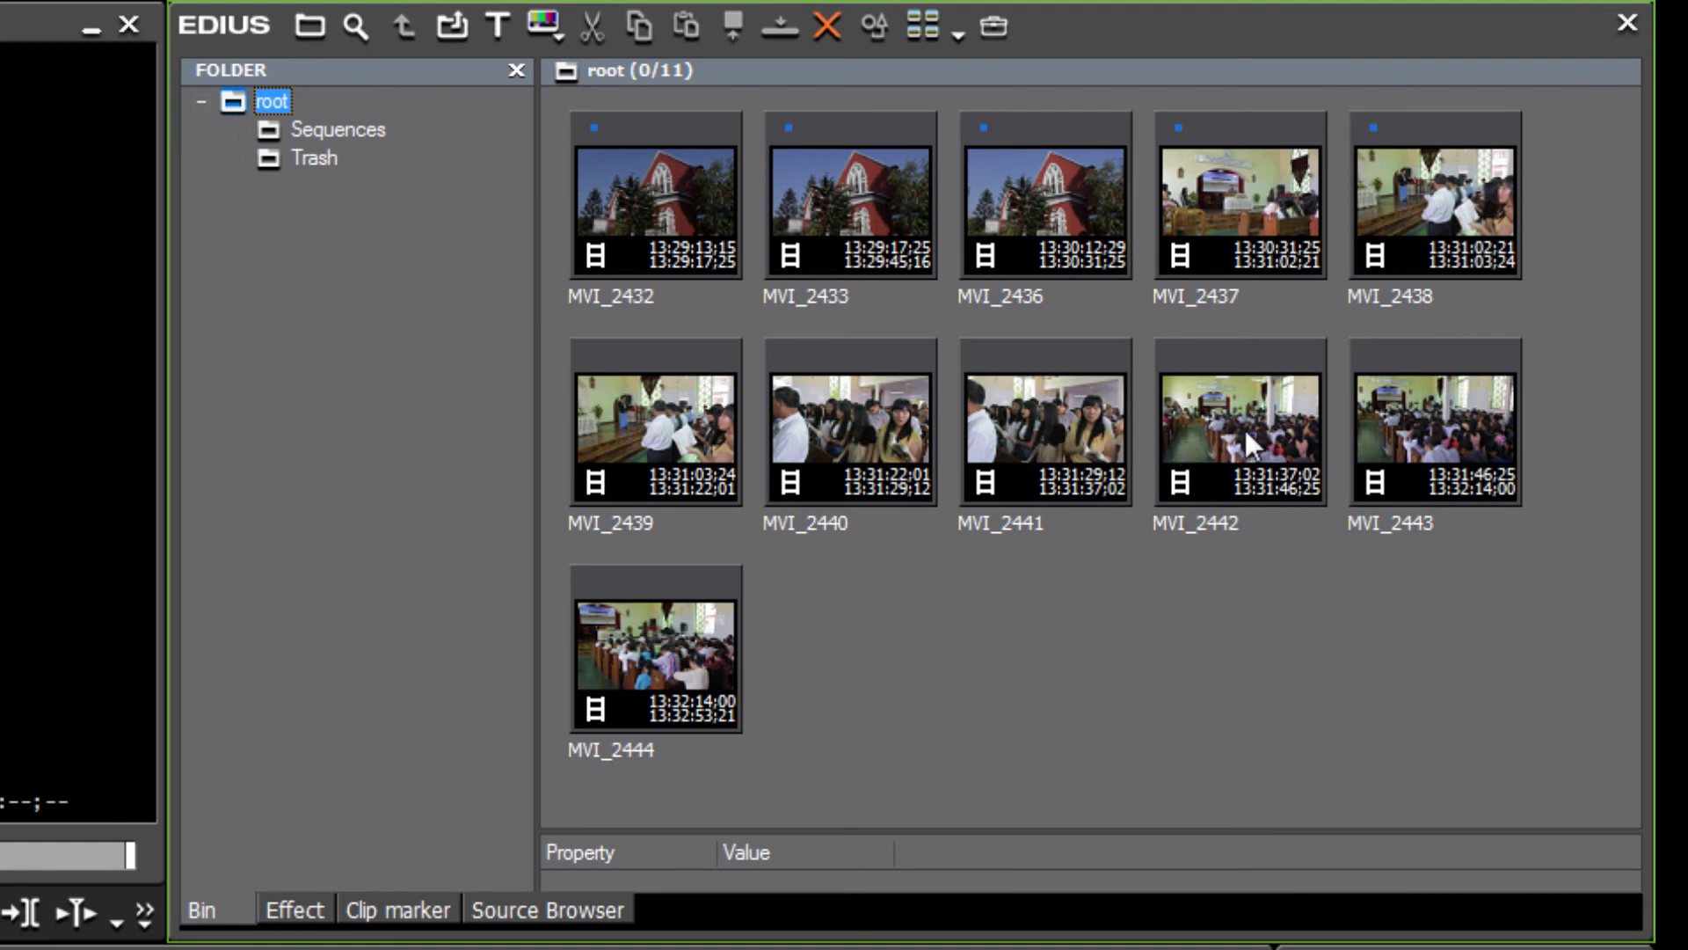
pyautogui.moveTo(1245, 429); pyautogui.dragTo(280, 156)
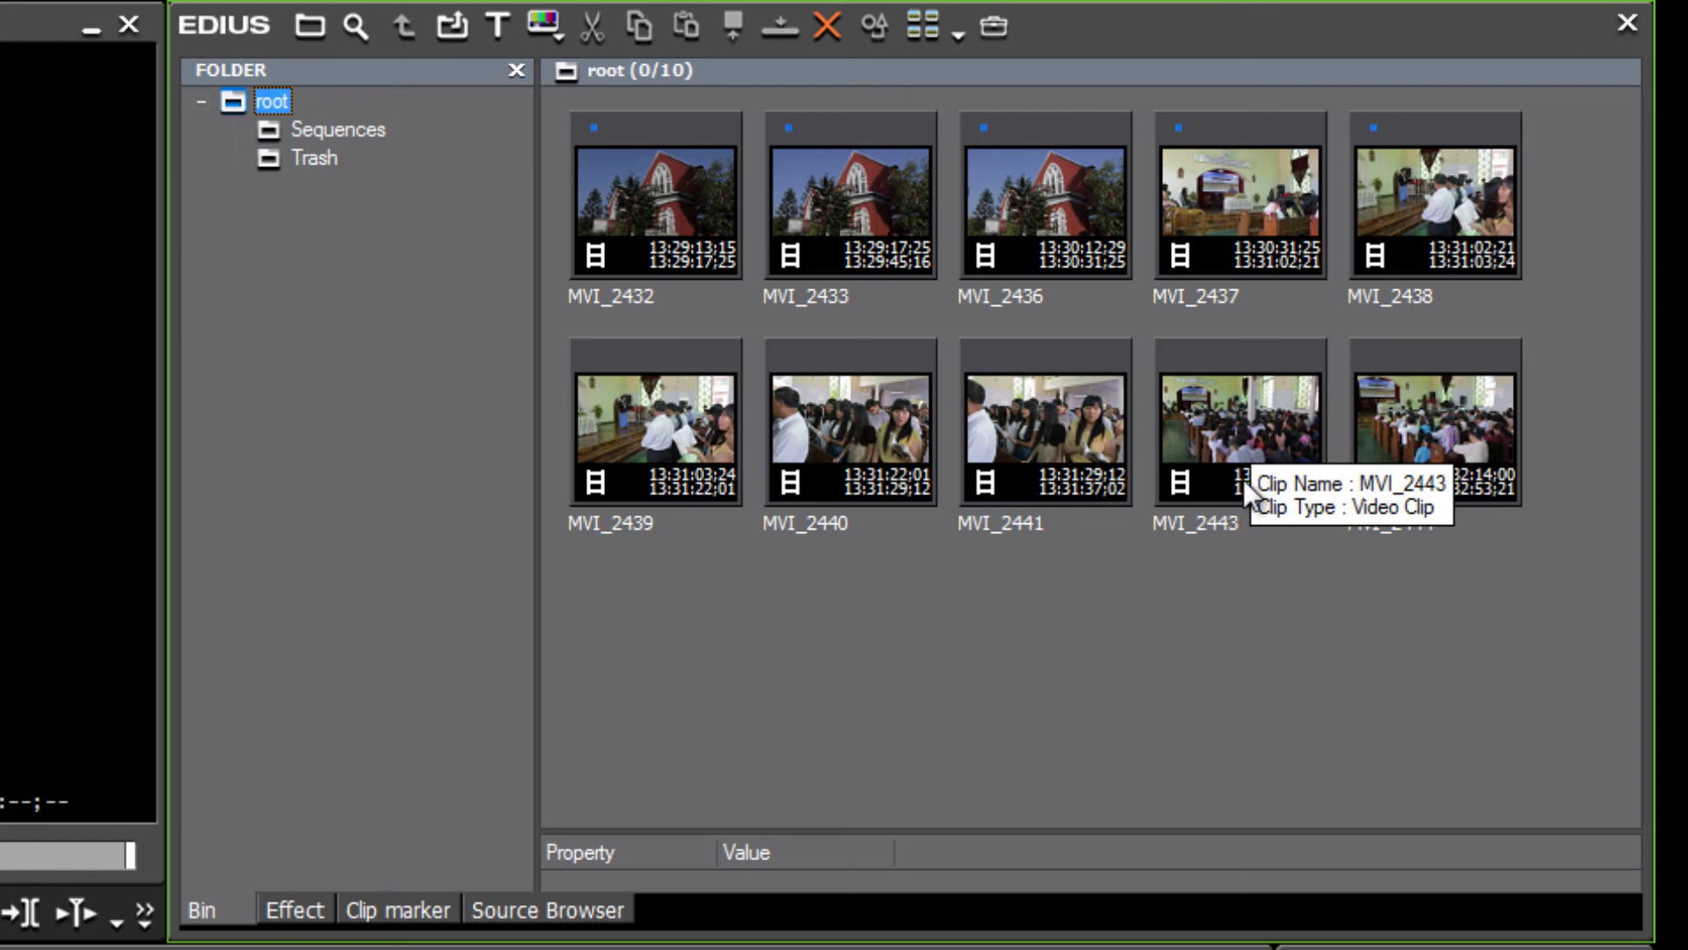
# Open the bin's Trash folder, examine the commands available for clip MVI_2442, and return to the root folder
pyautogui.click(318, 158)
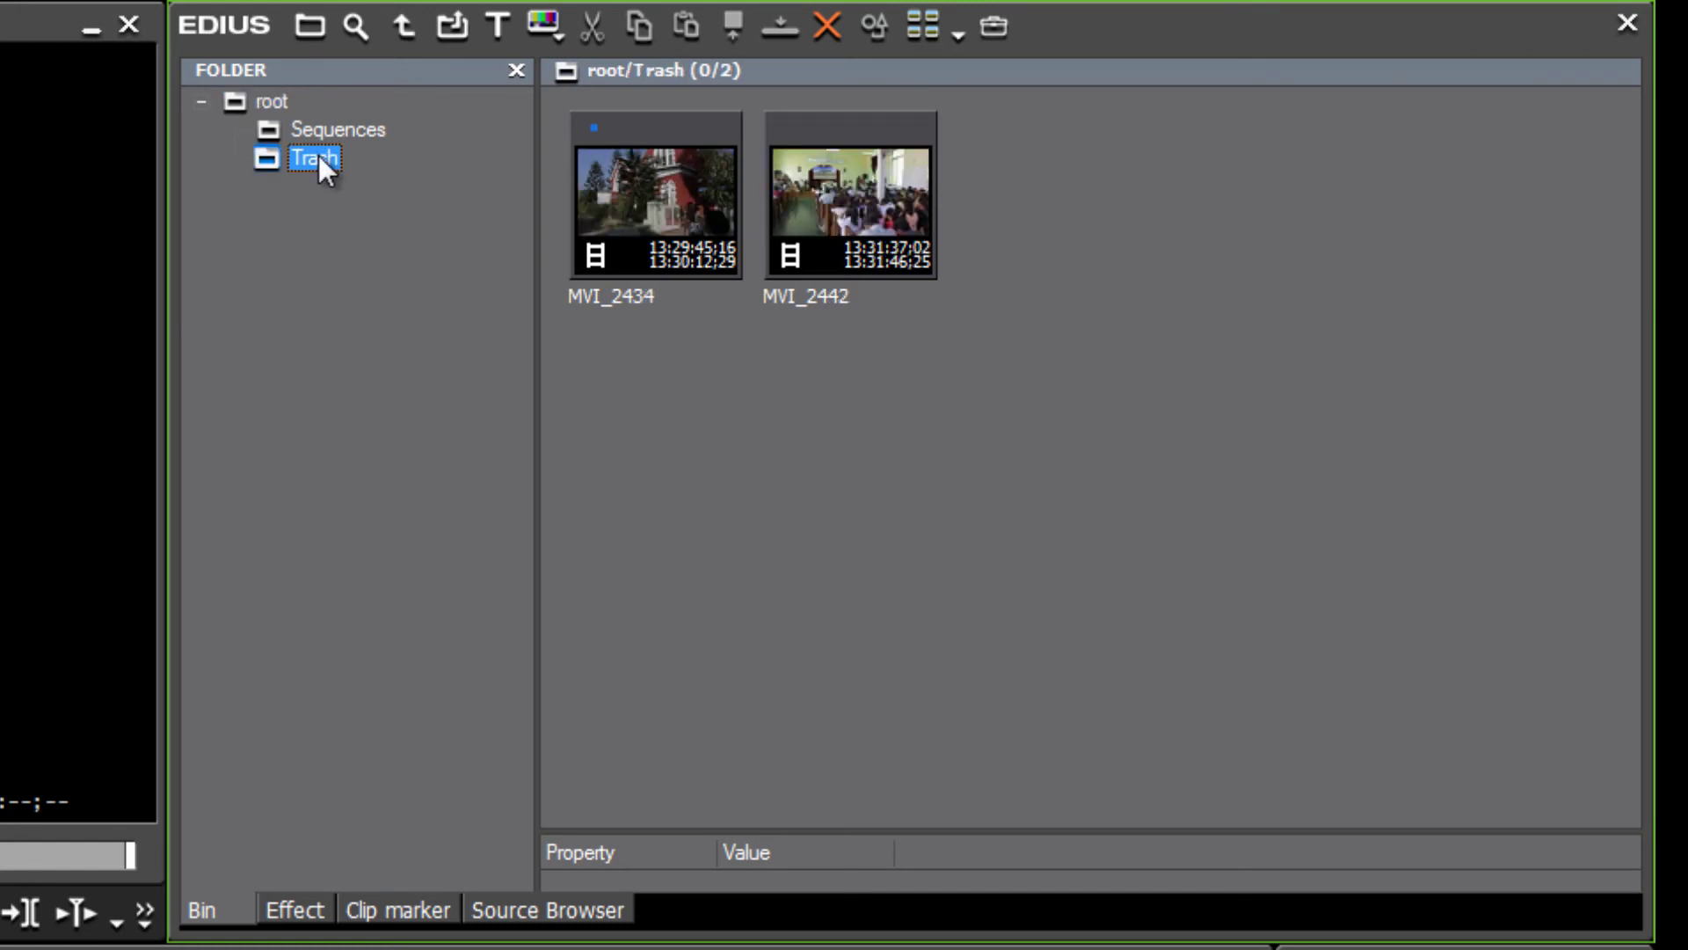
pyautogui.rightClick(868, 202)
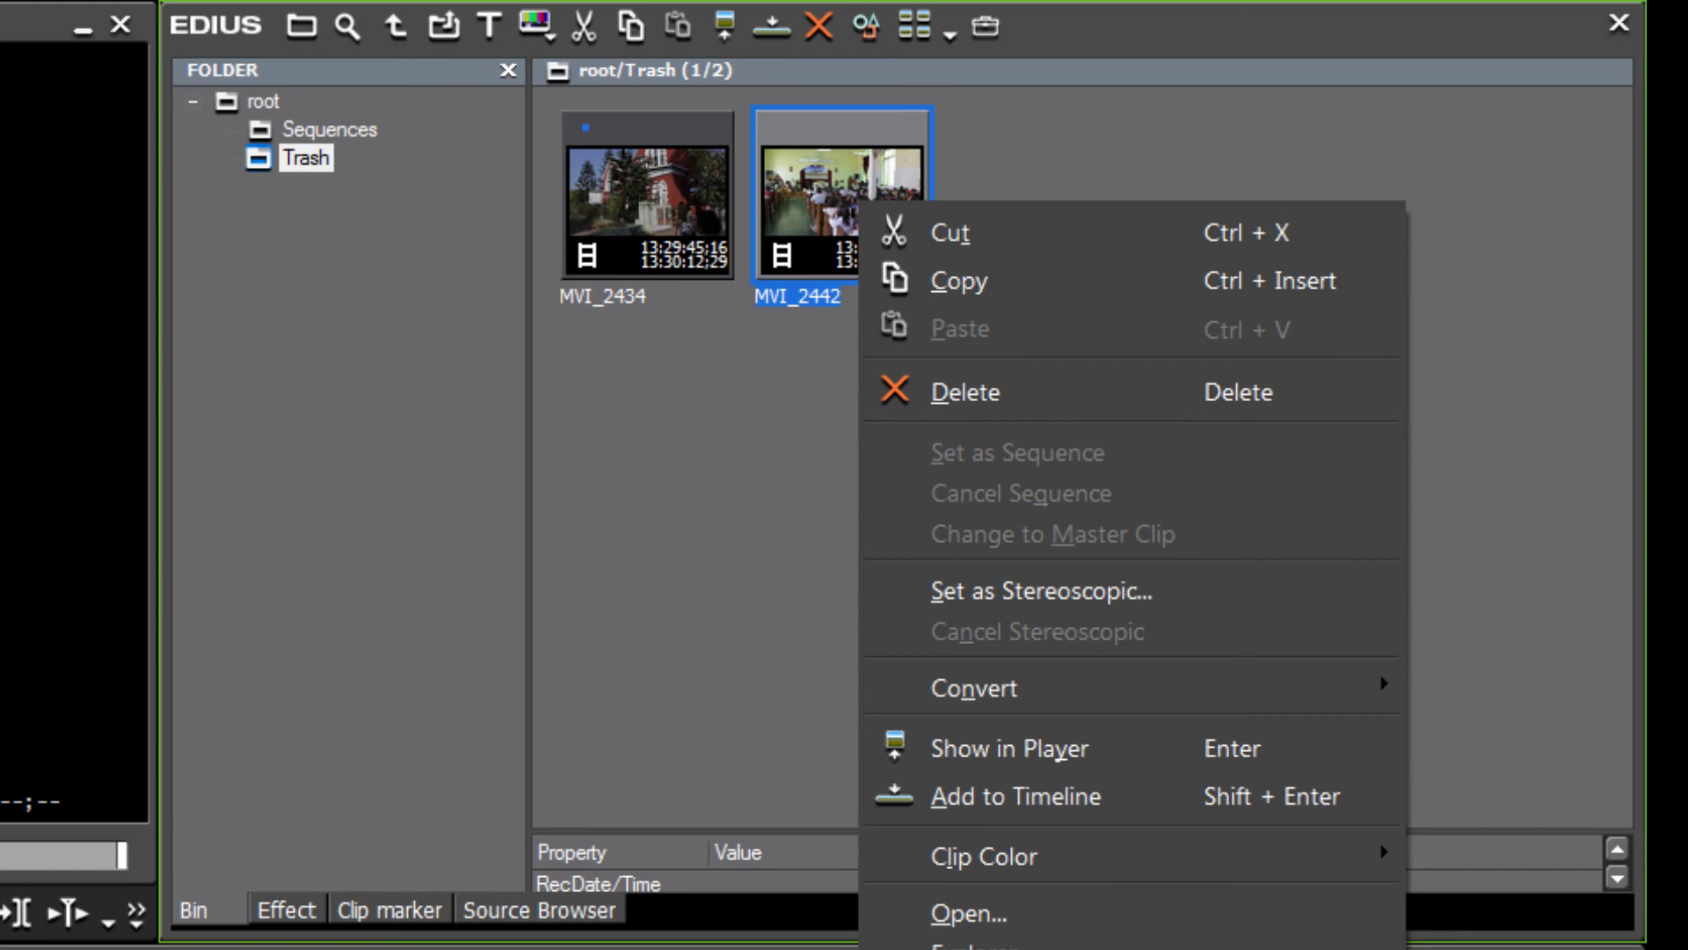
pyautogui.click(312, 640)
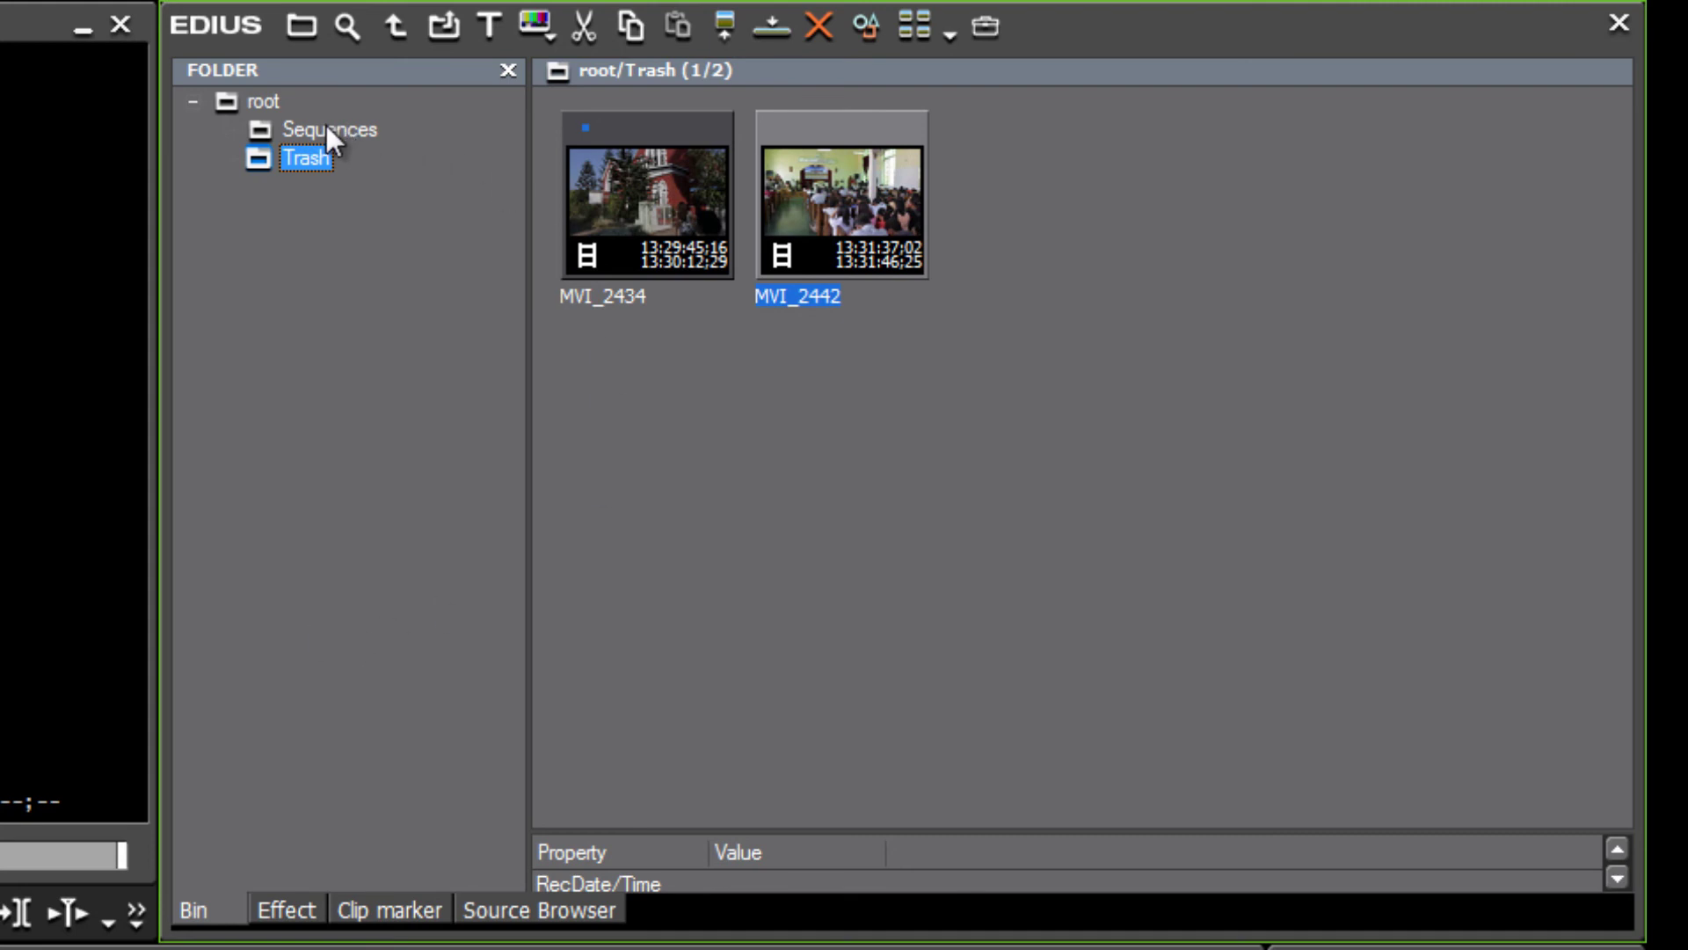
pyautogui.click(262, 102)
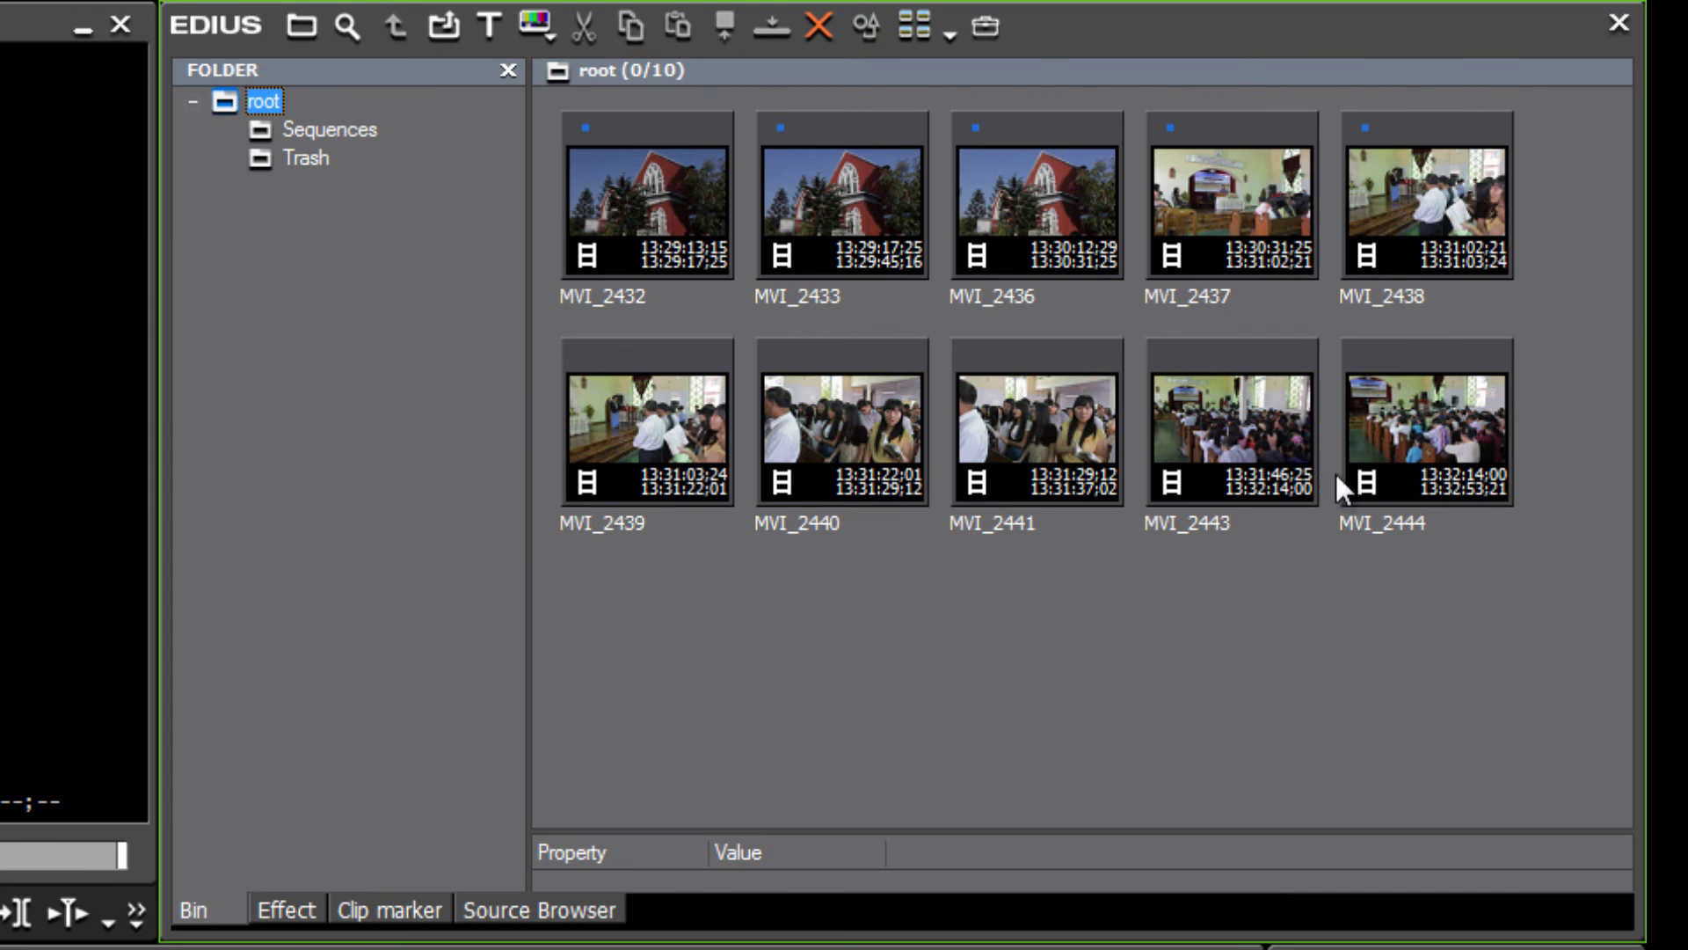
# Switch to Windows Explorer and open the Canon6D folder on drive E: to locate its Video folder
pyautogui.click(440, 28)
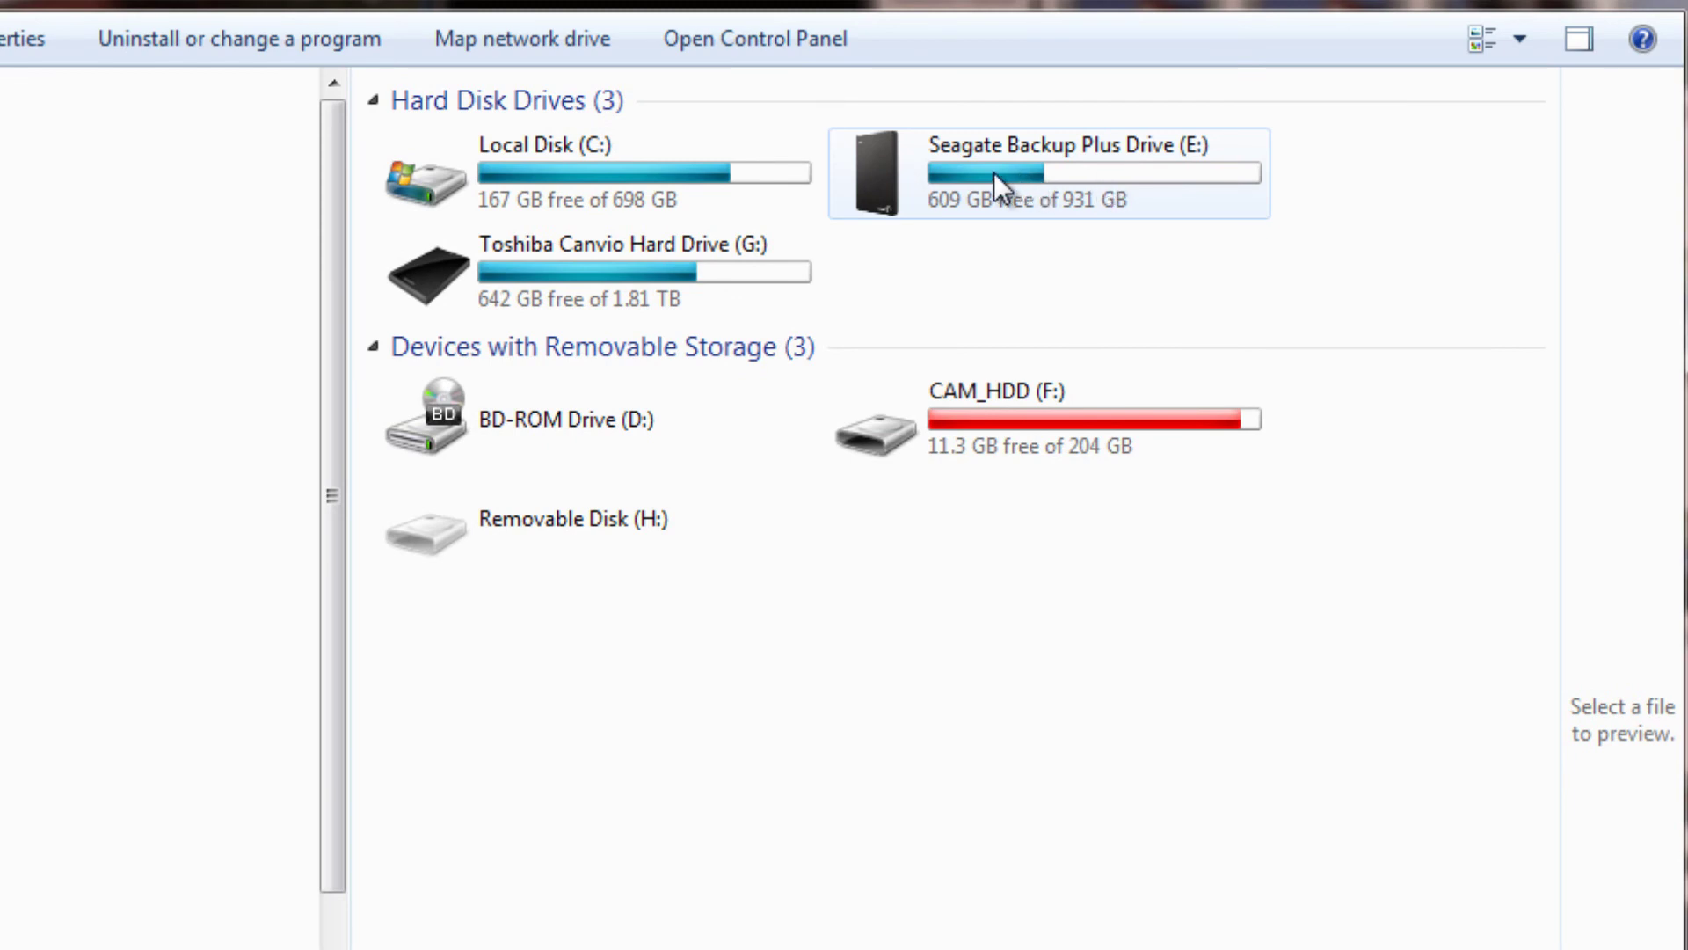
pyautogui.doubleClick(994, 172)
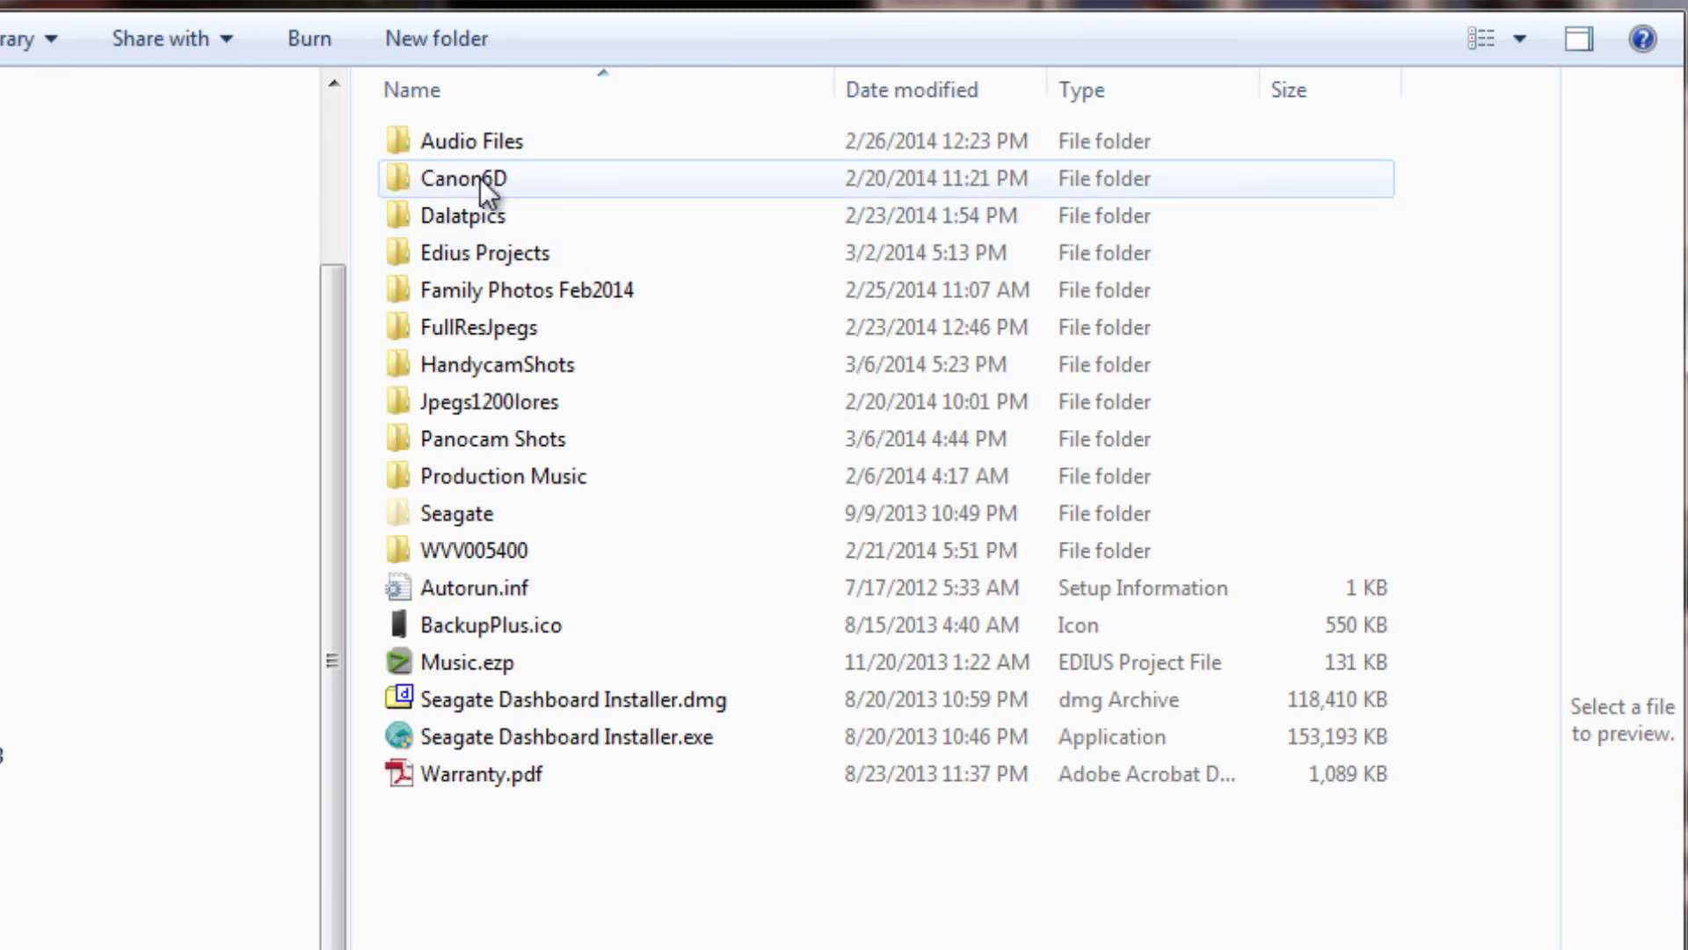
pyautogui.moveTo(480, 177)
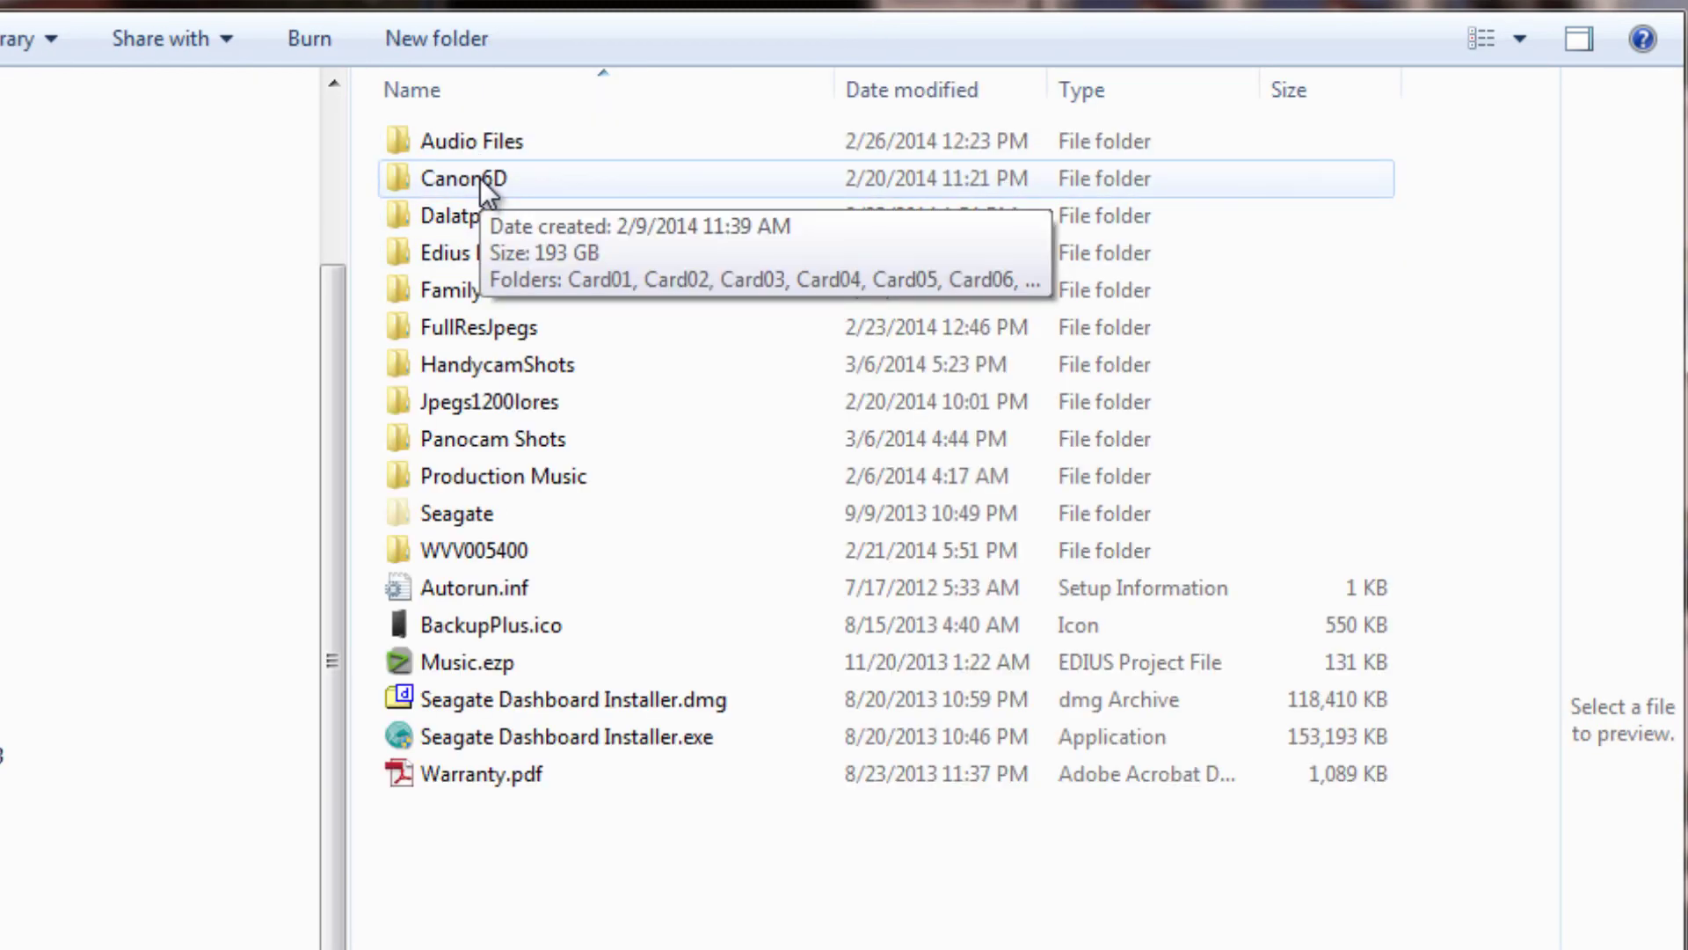
pyautogui.doubleClick(420, 178)
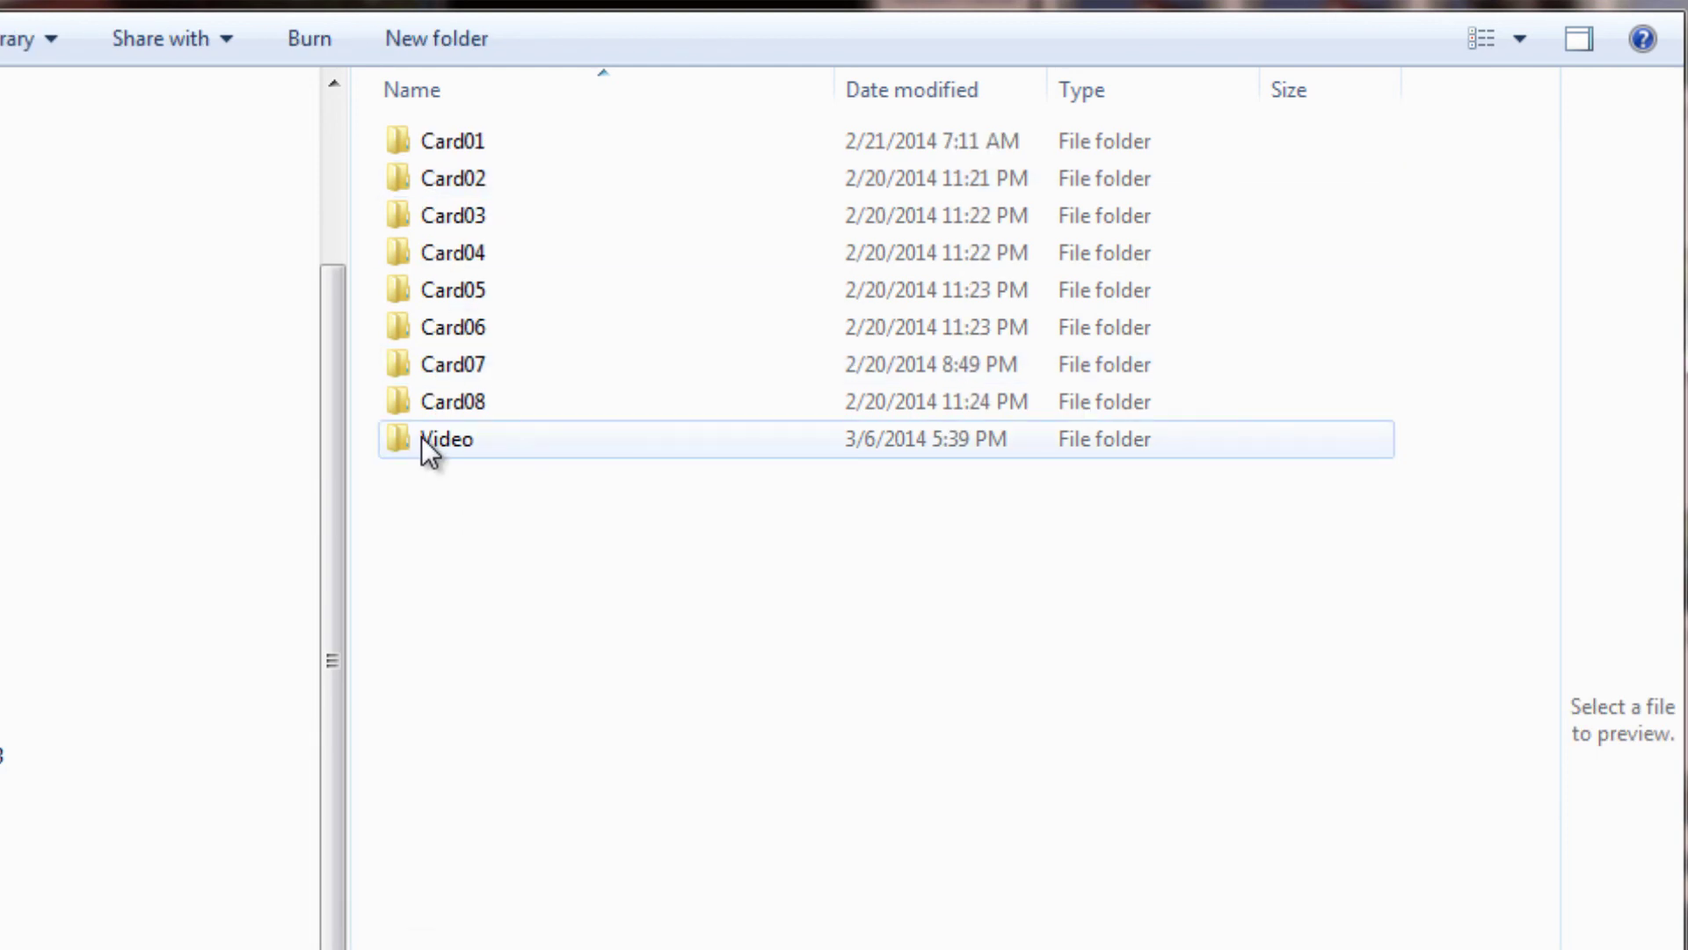
pyautogui.moveTo(428, 450)
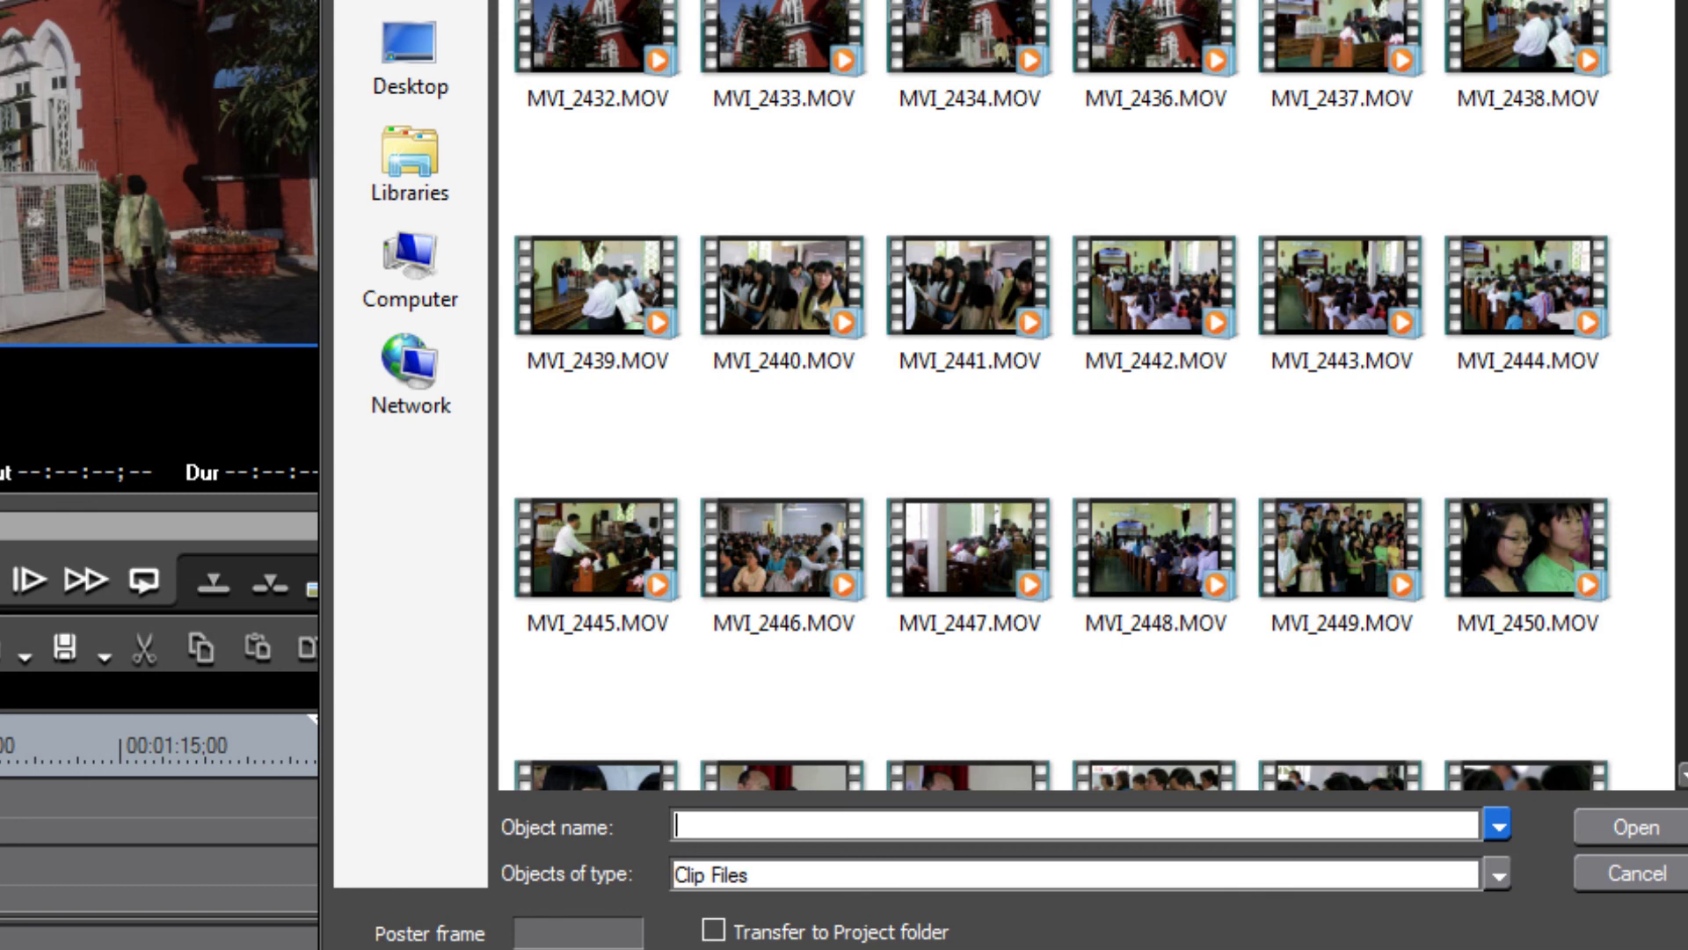
# Import all clips from the Video folder into the bin's root folder with Transfer to Project folder enabled
pyautogui.click(714, 930)
pyautogui.click(593, 544)
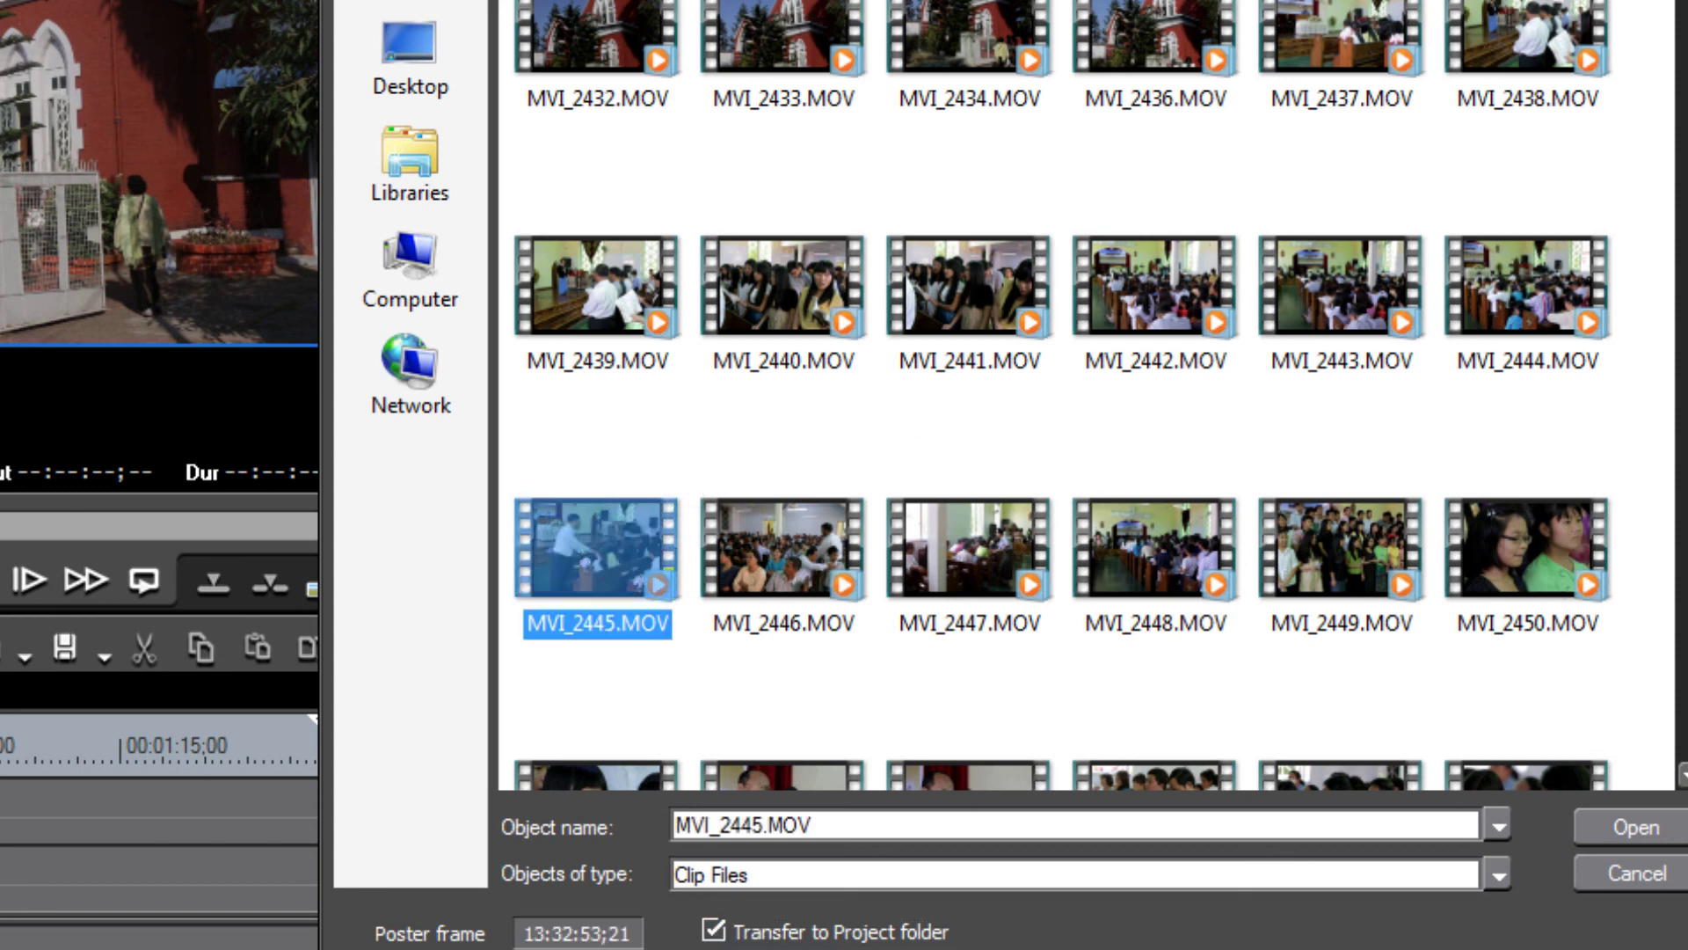
pyautogui.scroll(-20, 1670, 778)
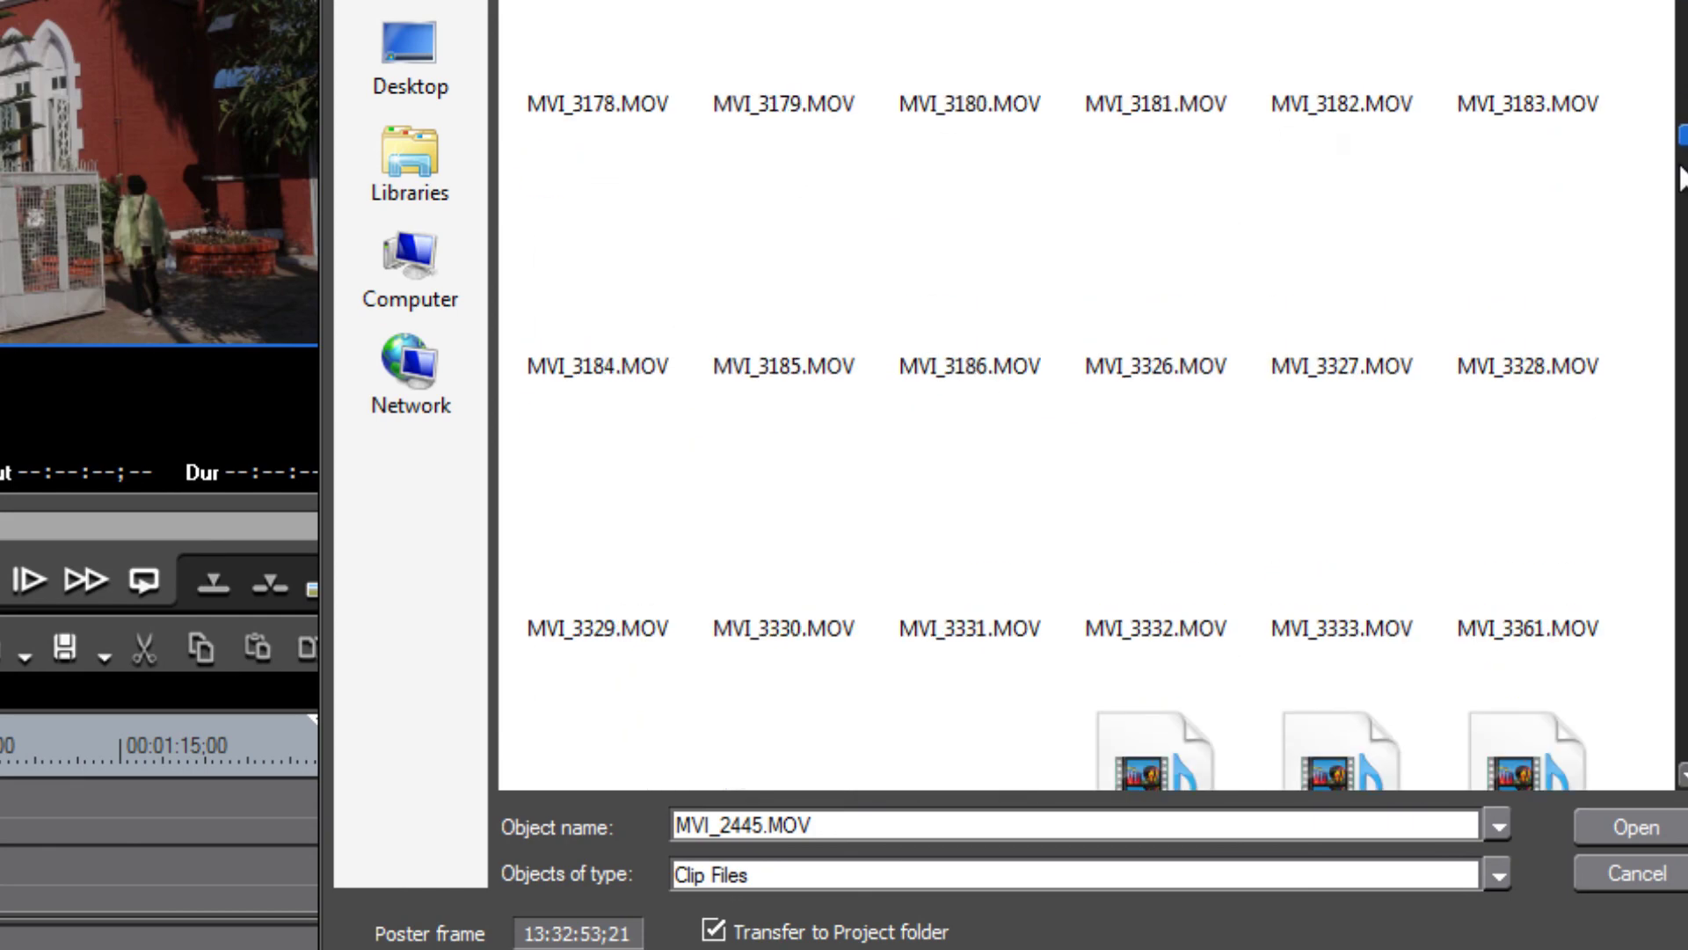
pyautogui.scroll(-10, 1670, 778)
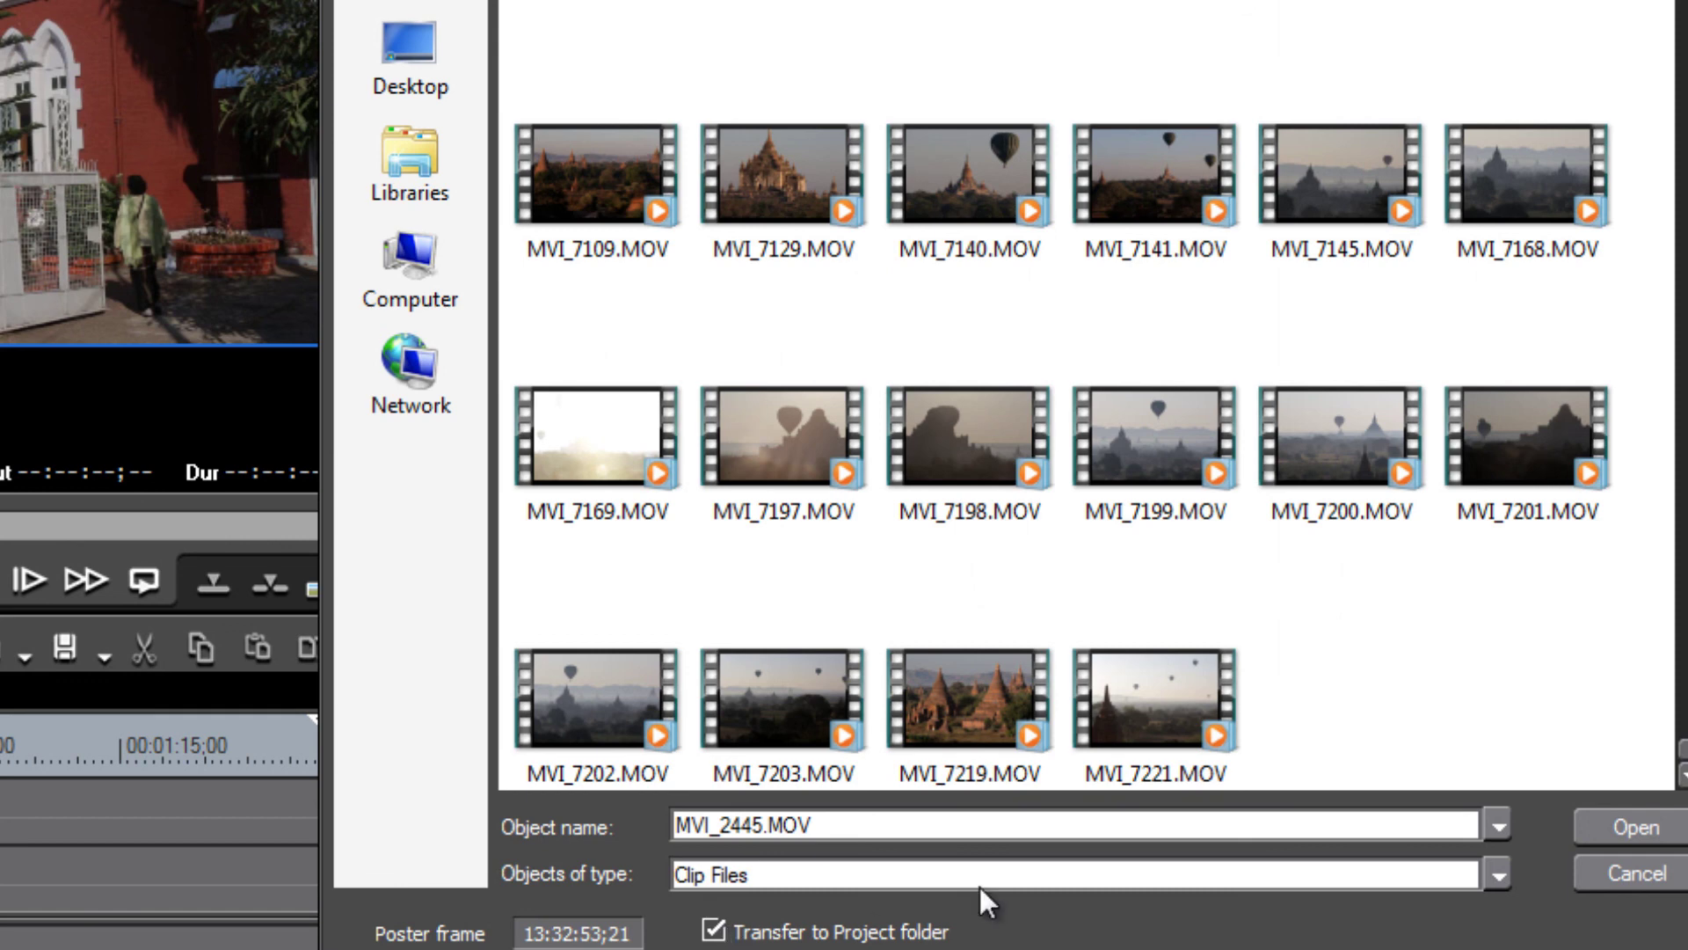
pyautogui.moveTo(1137, 690)
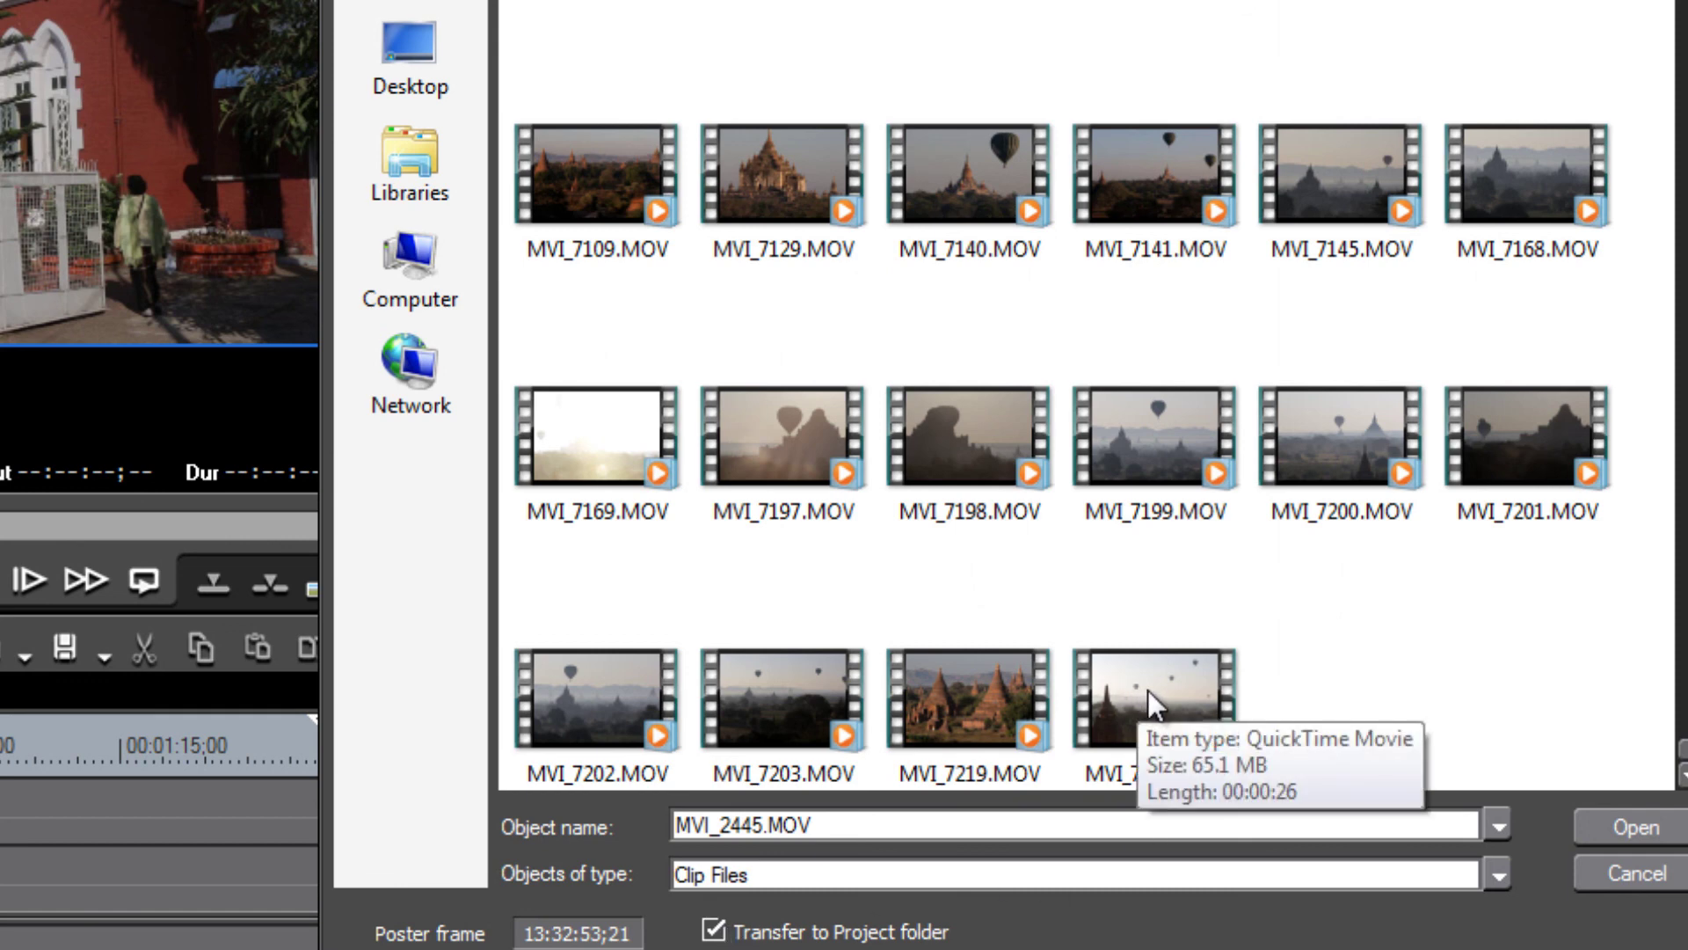
pyautogui.hotkey('ctrl', 'a')
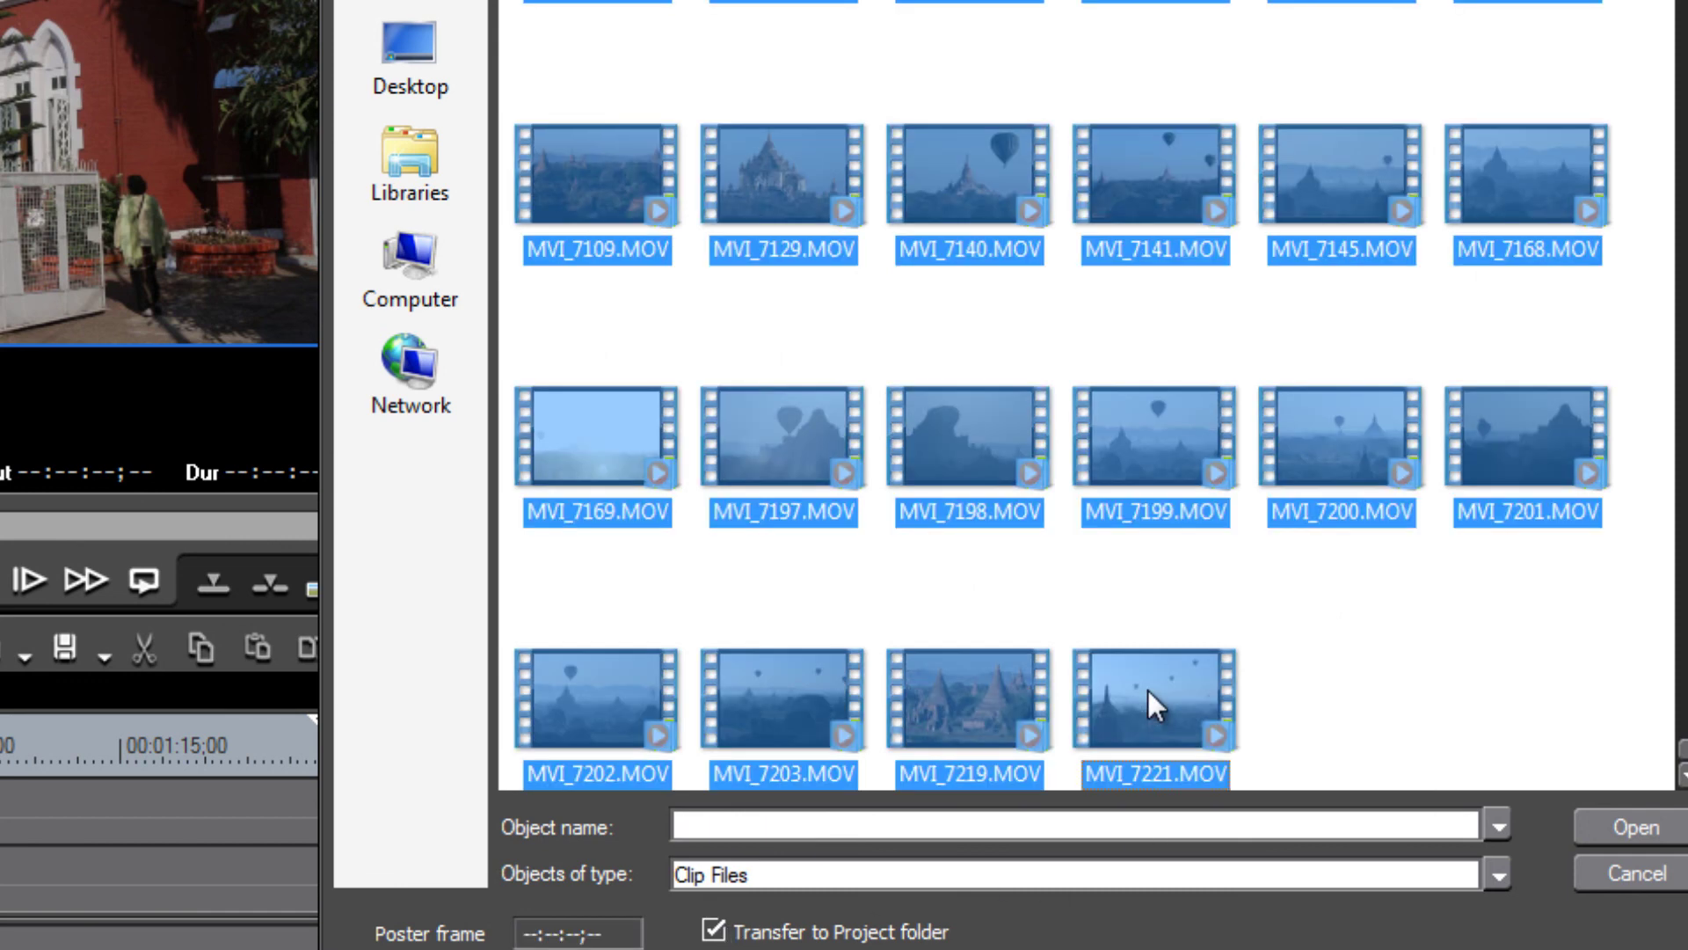
pyautogui.click(1622, 825)
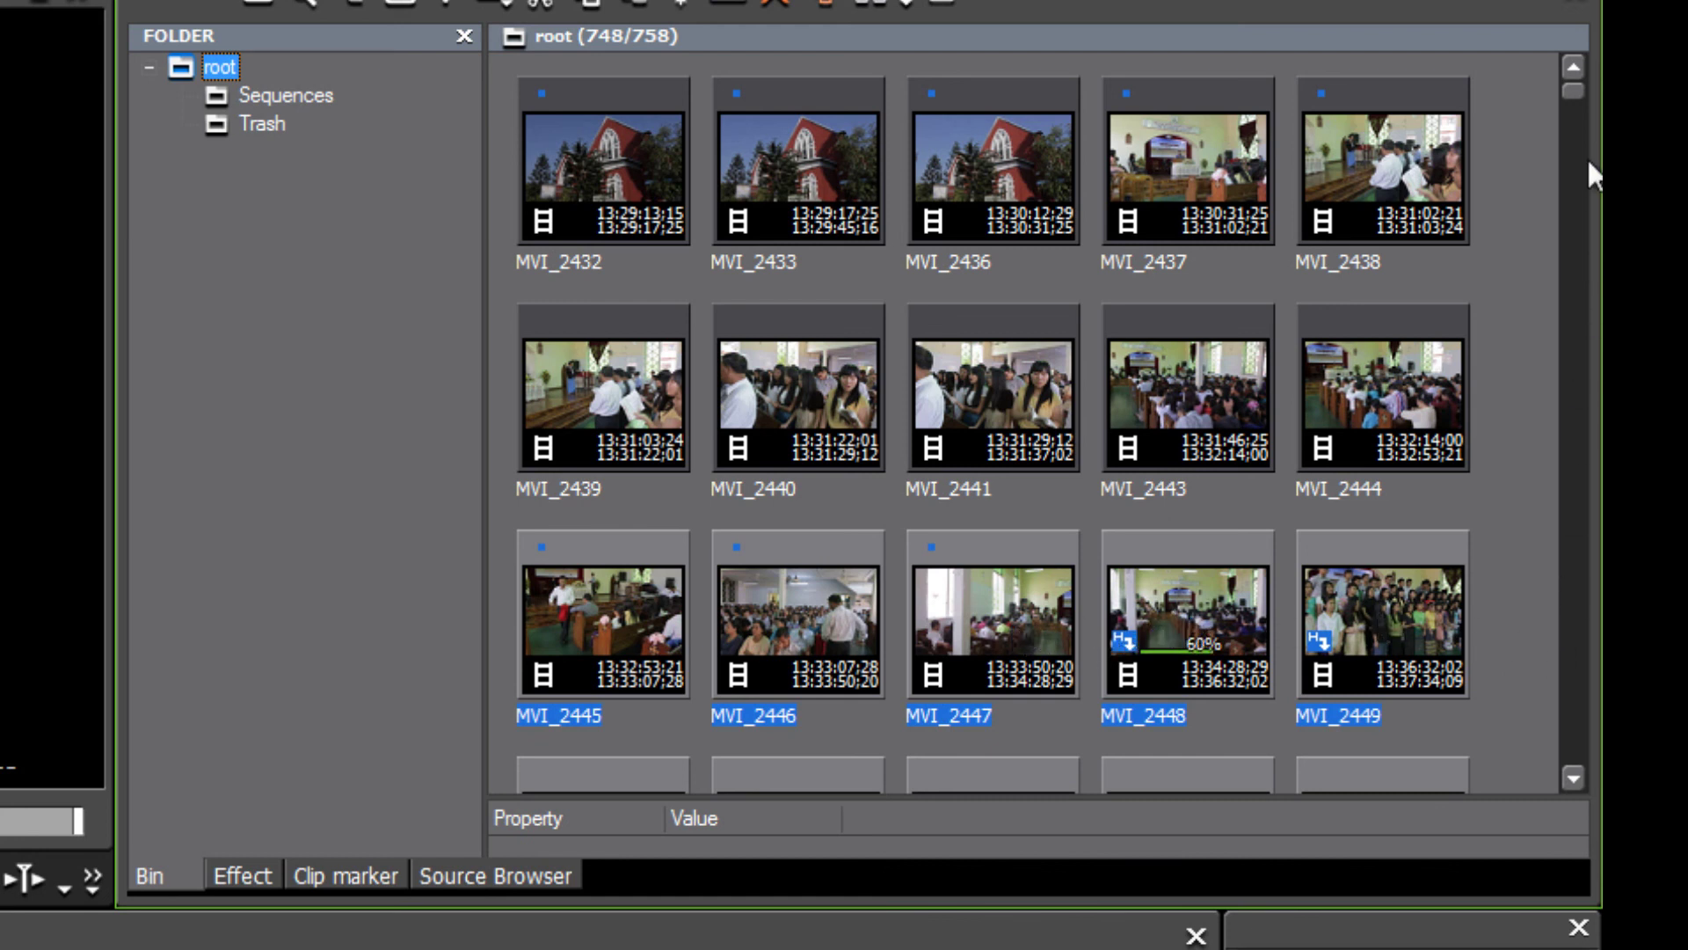
# Look through the newly imported clips in the root folder to check their transfer progress
pyautogui.click(1573, 773)
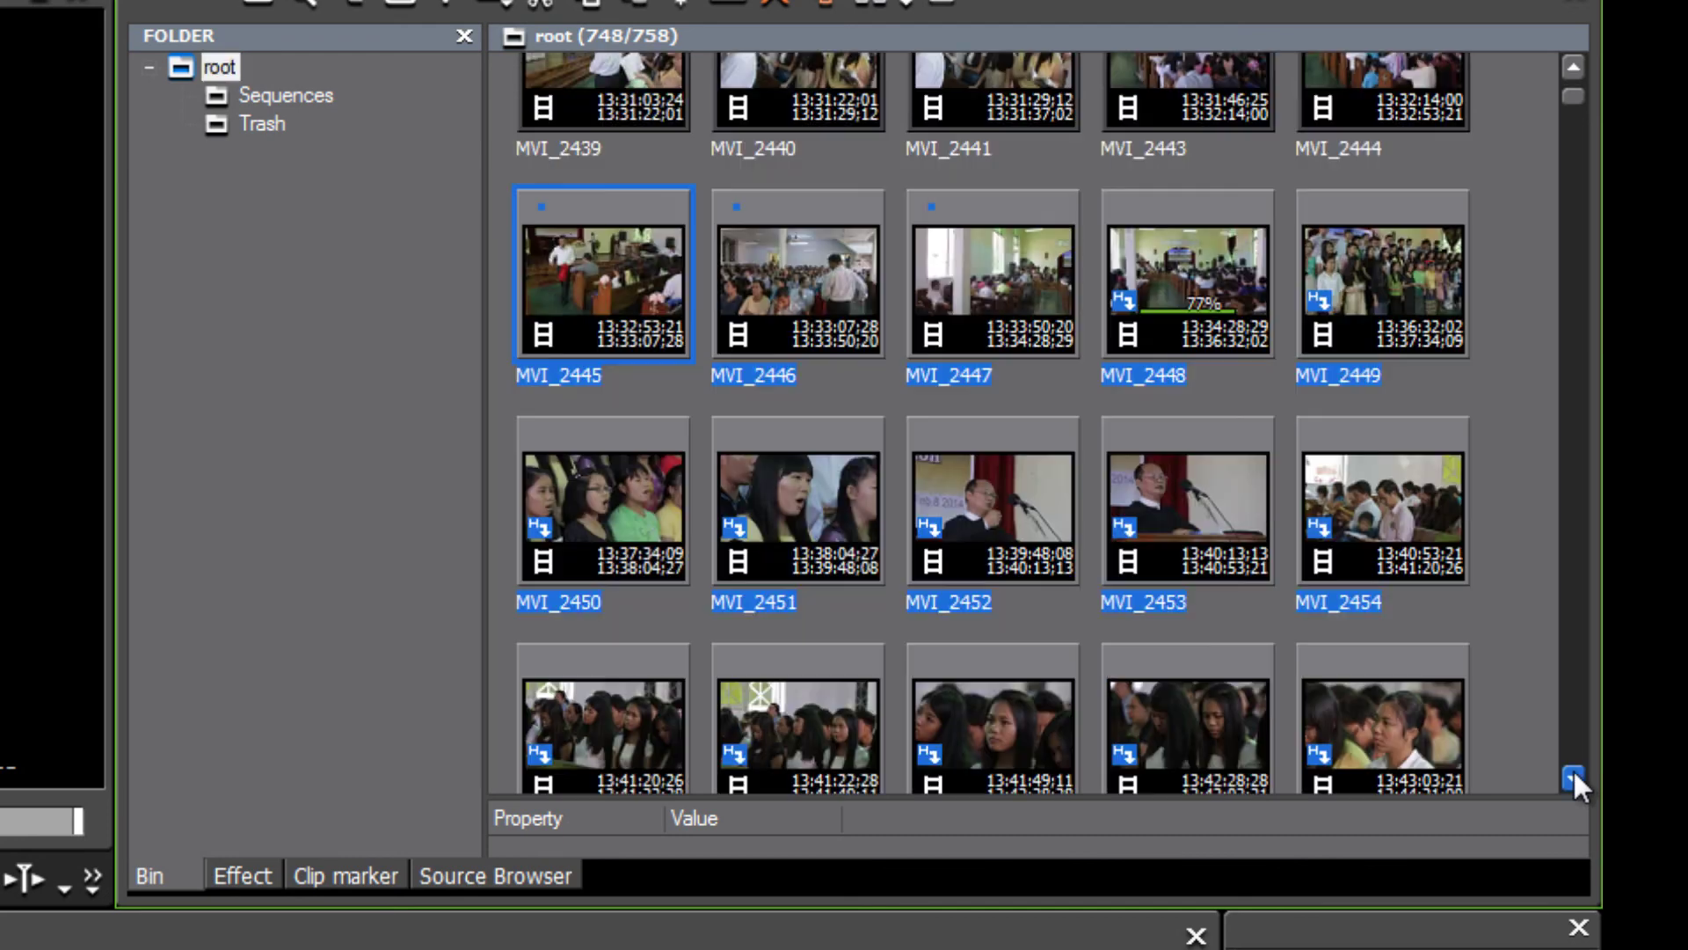
pyautogui.click(1574, 774)
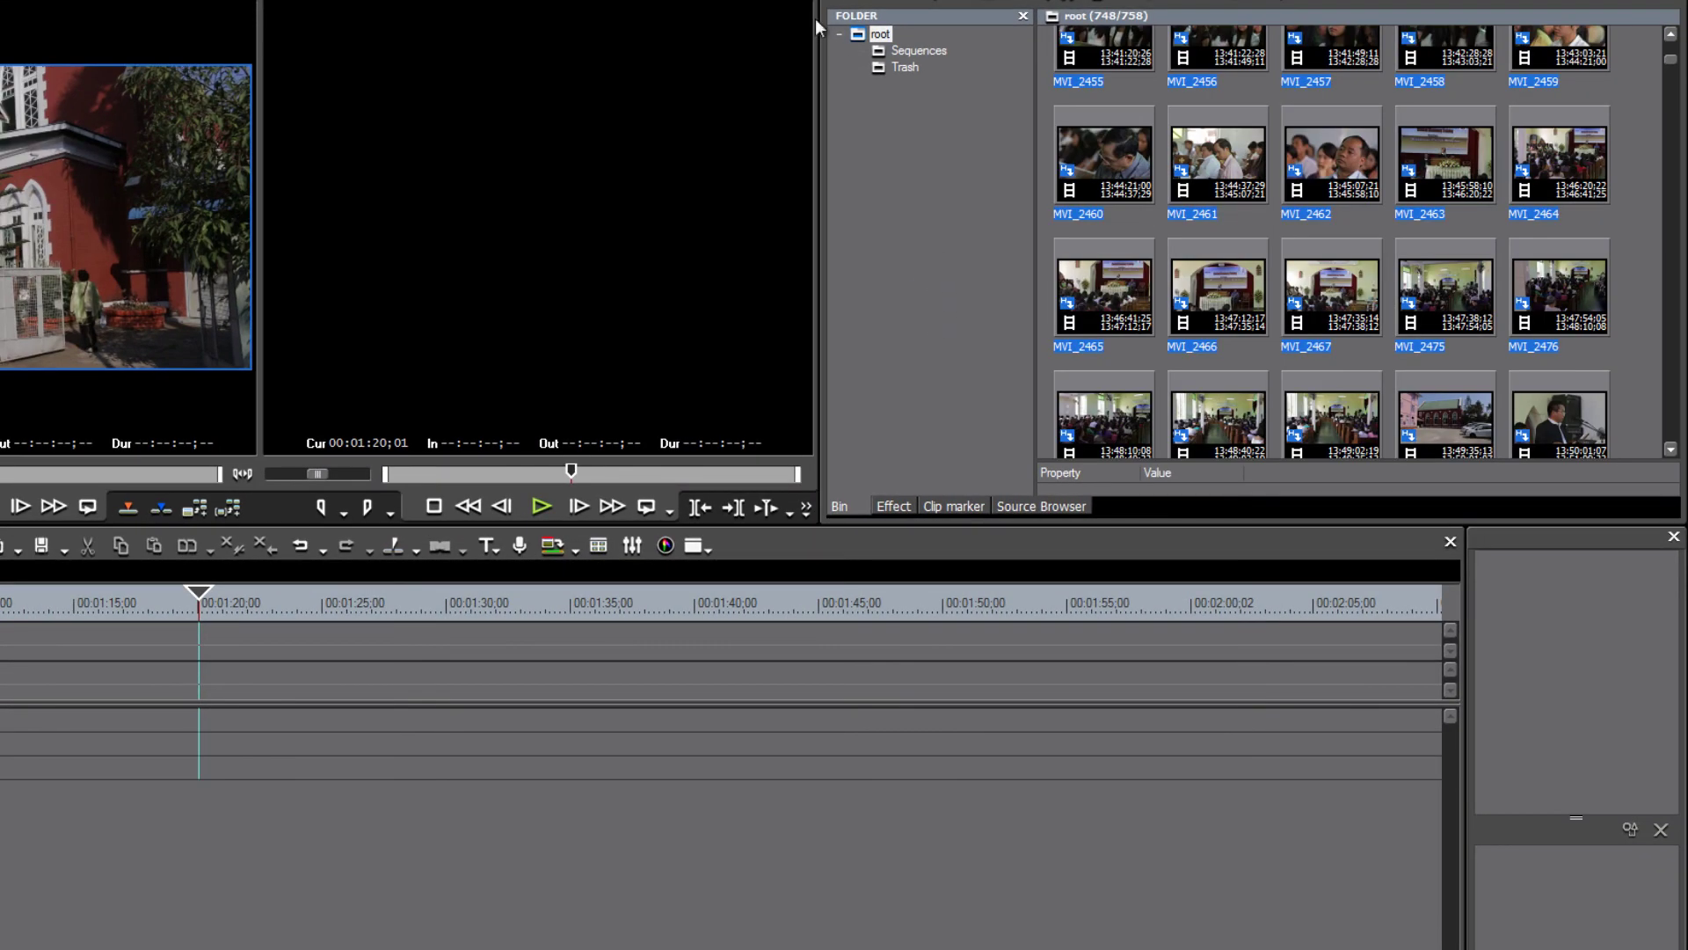
pyautogui.click(777, 3)
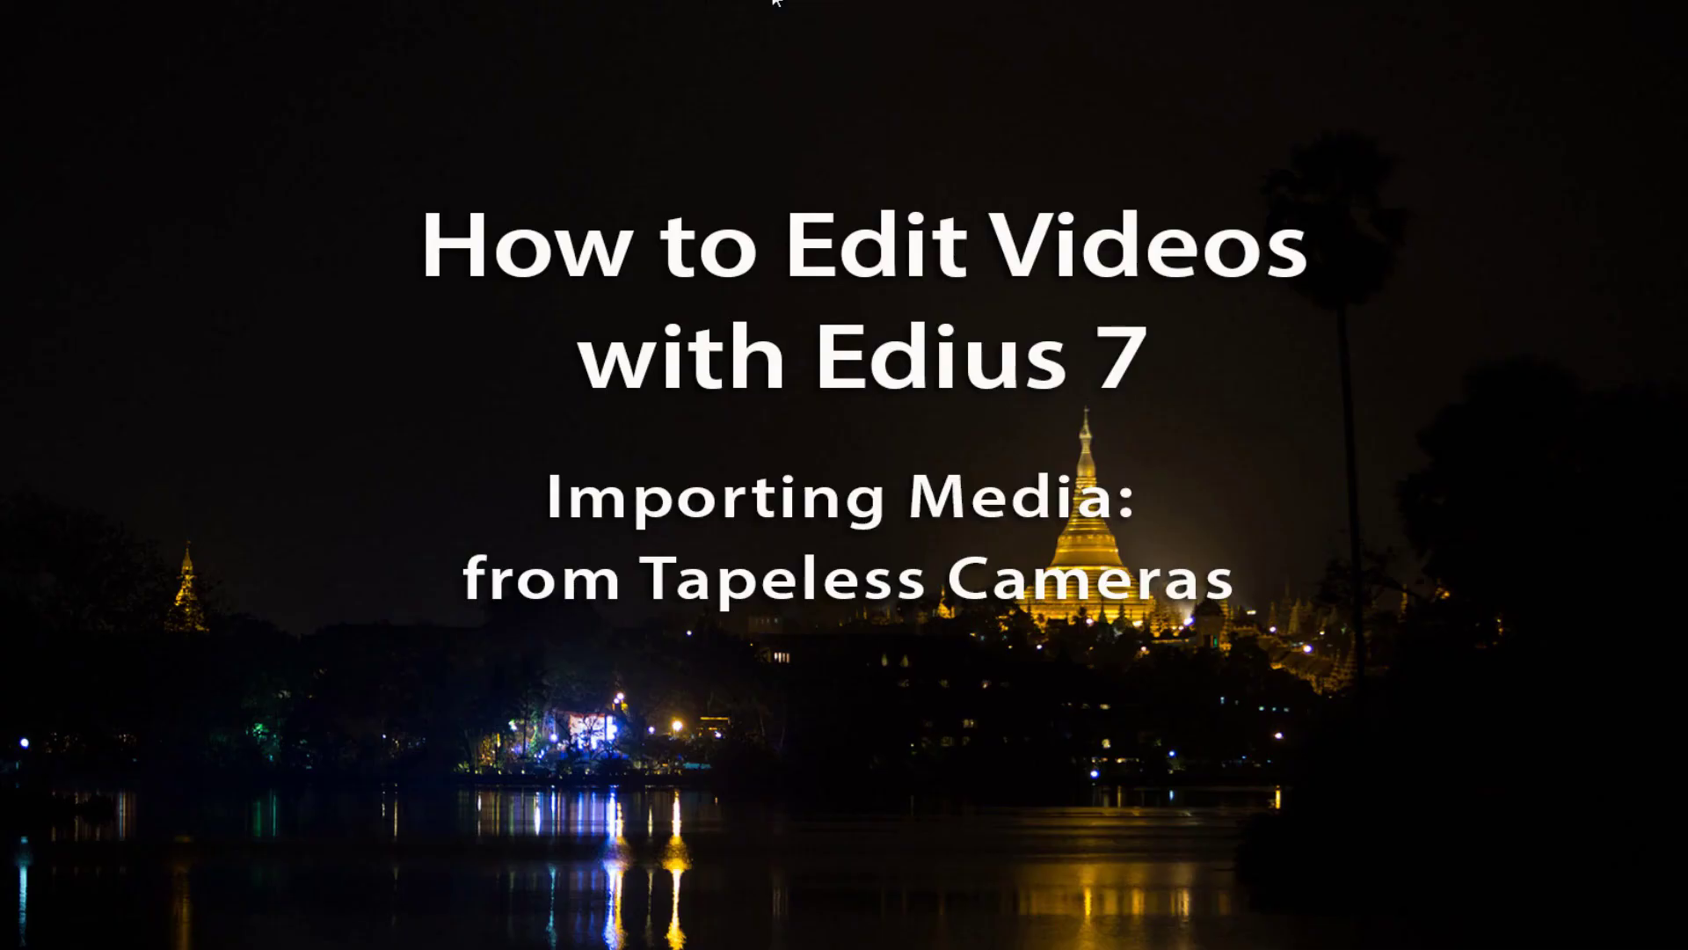